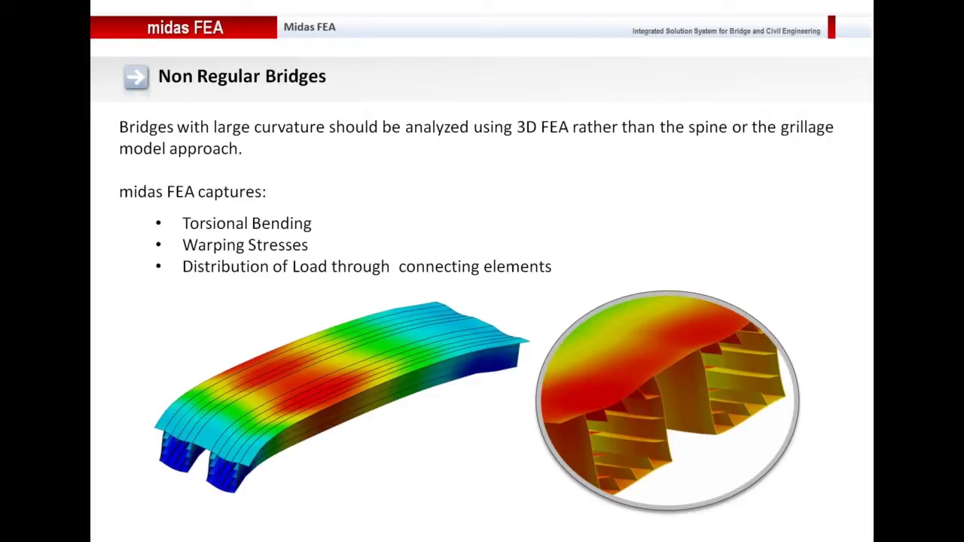
{"action": "left_click", "coordinate": [610, 243]}
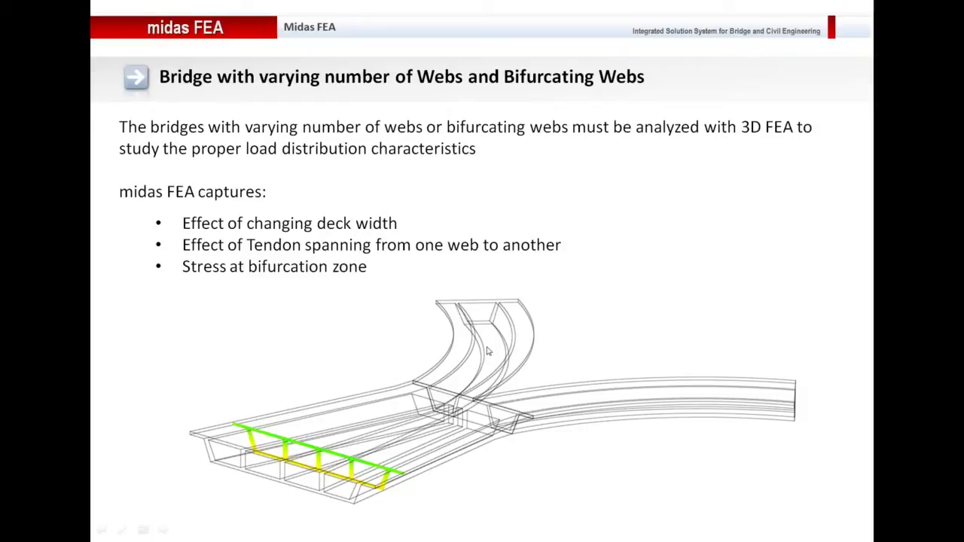
{"action": "left_click", "coordinate": [315, 457]}
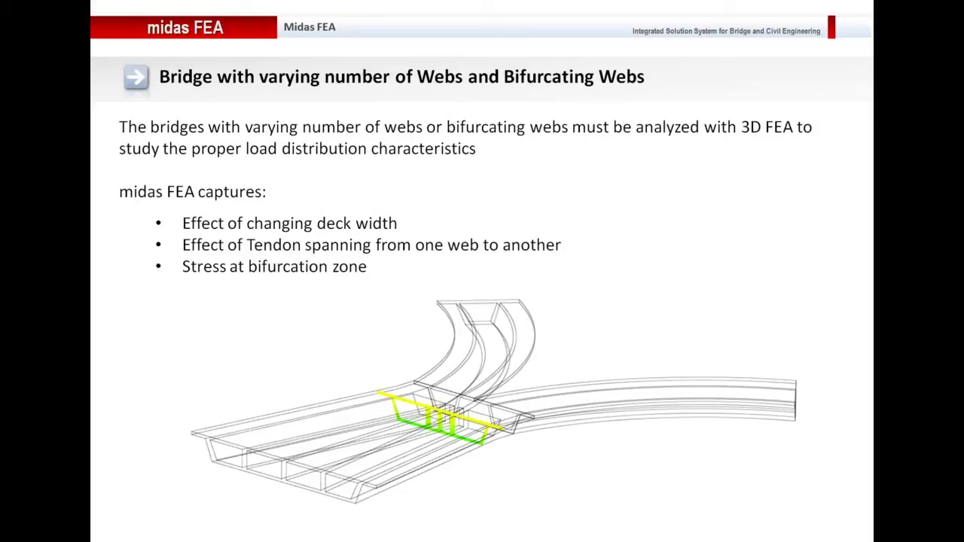
{"action": "left_click", "coordinate": [380, 433]}
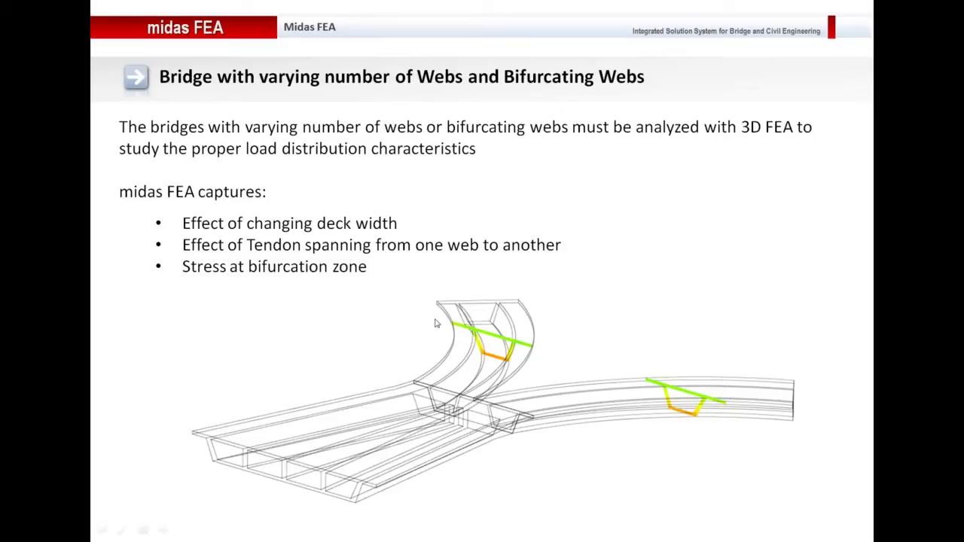
{"action": "left_click", "coordinate": [581, 265]}
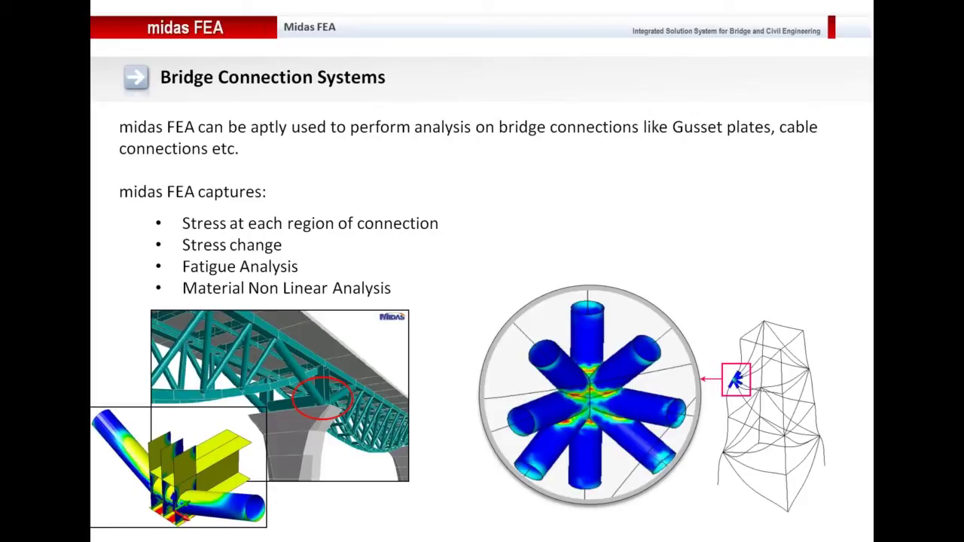
{"action": "left_click", "coordinate": [503, 232]}
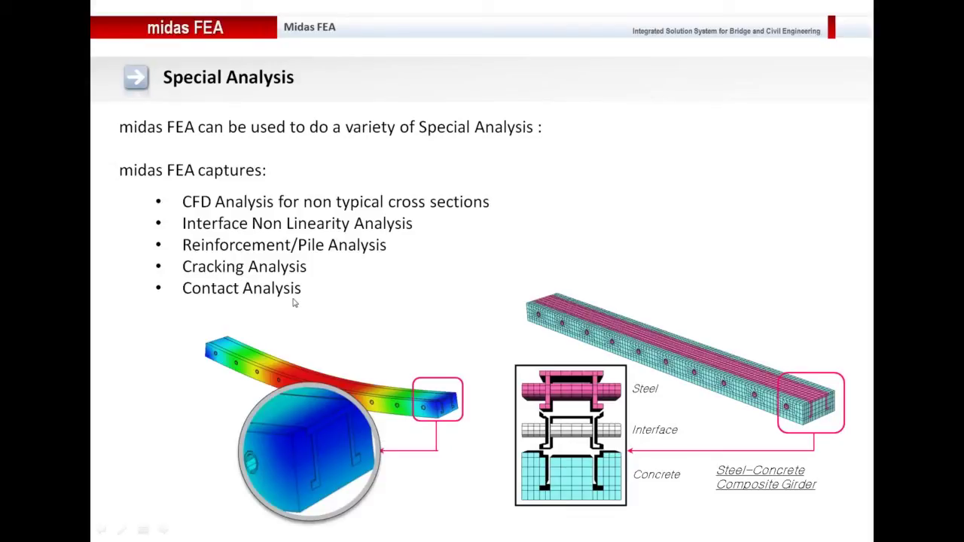
{"action": "left_click", "coordinate": [386, 316]}
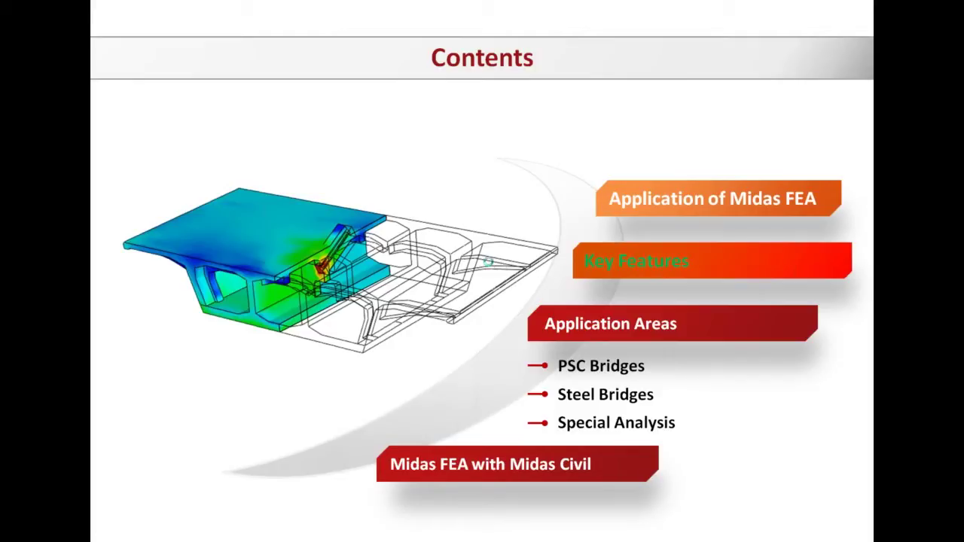
{"action": "left_click", "coordinate": [488, 262]}
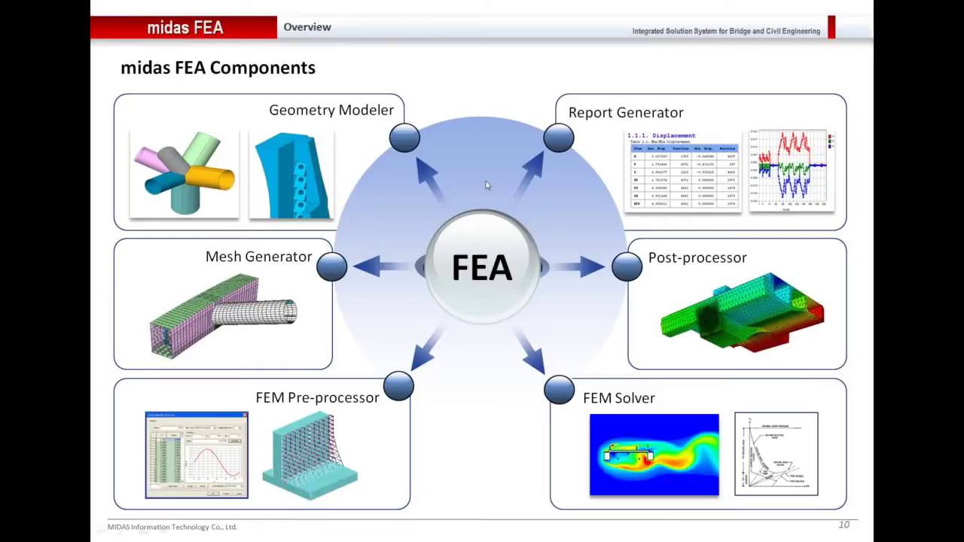
{"action": "left_click", "coordinate": [516, 198]}
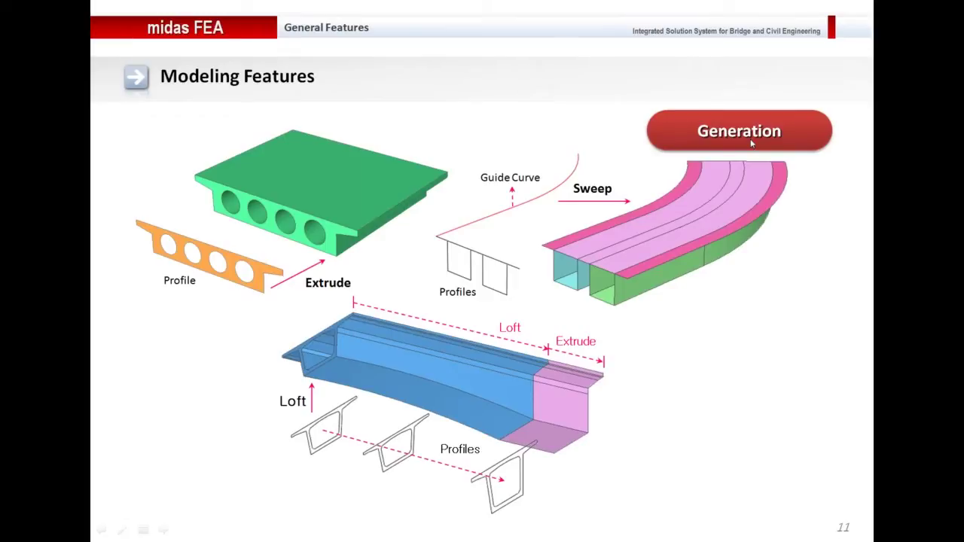
Step: Switch to midas FEA and examine the finished bifurcating bridge model in Final Model2 from the isometric and top views
{"action": "key", "text": "alt+Tab"}
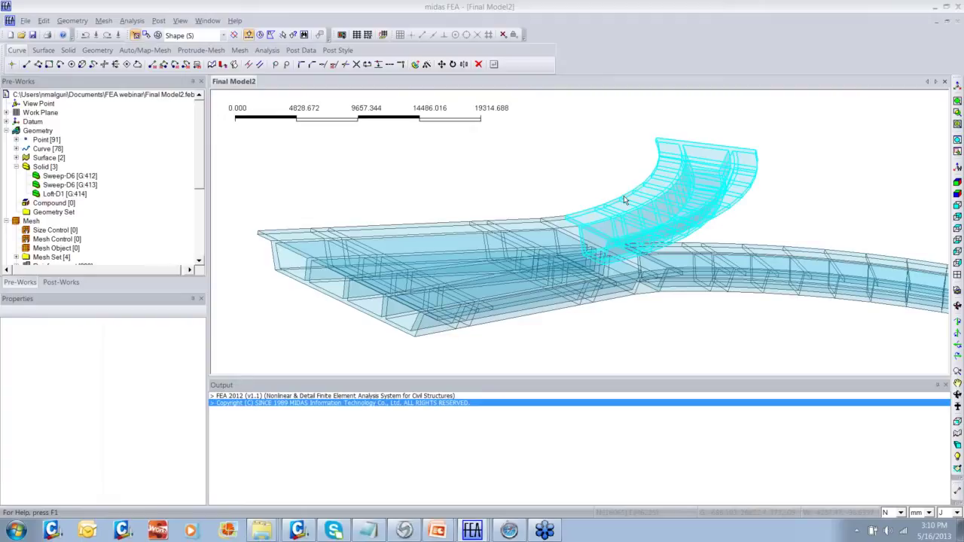
{"action": "left_click", "coordinate": [575, 426]}
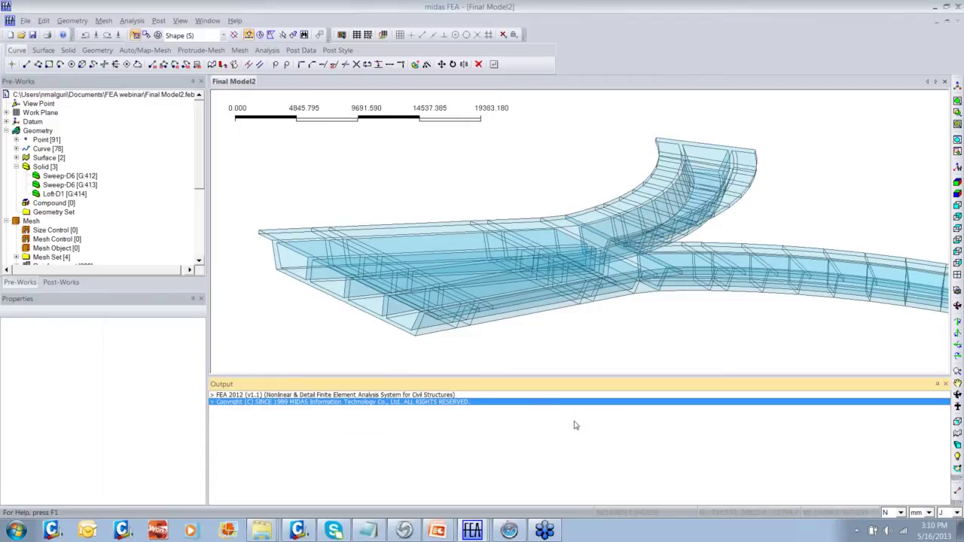
{"action": "left_click_drag", "start_coordinate": [583, 376], "coordinate": [611, 482]}
{"action": "left_click", "coordinate": [957, 85]}
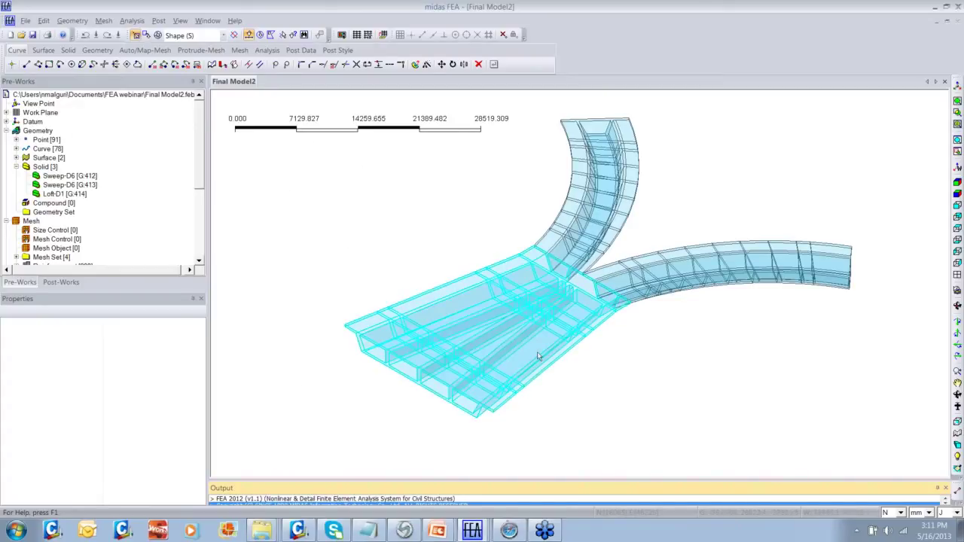
{"action": "middle_click_drag", "start_coordinate": [617, 375], "coordinate": [616, 353]}
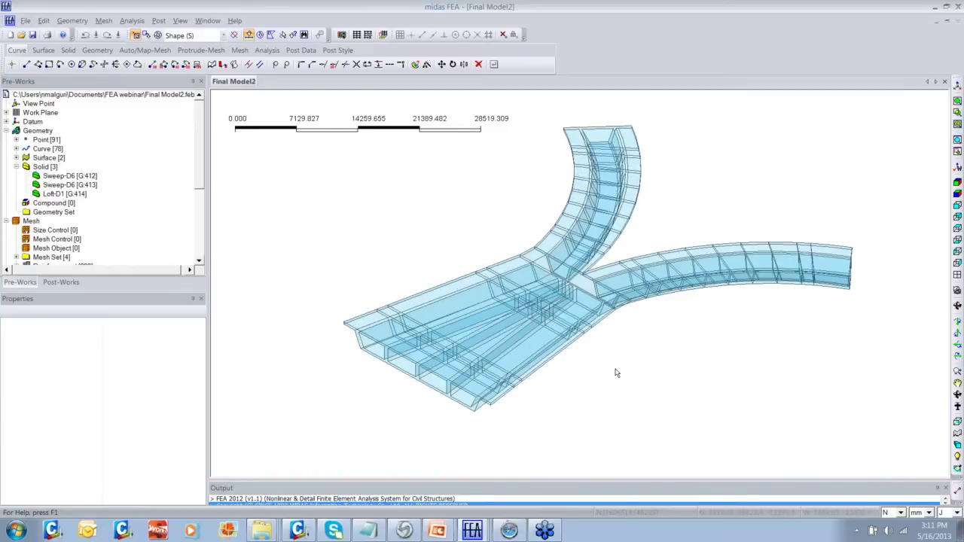
{"action": "left_click", "coordinate": [957, 229]}
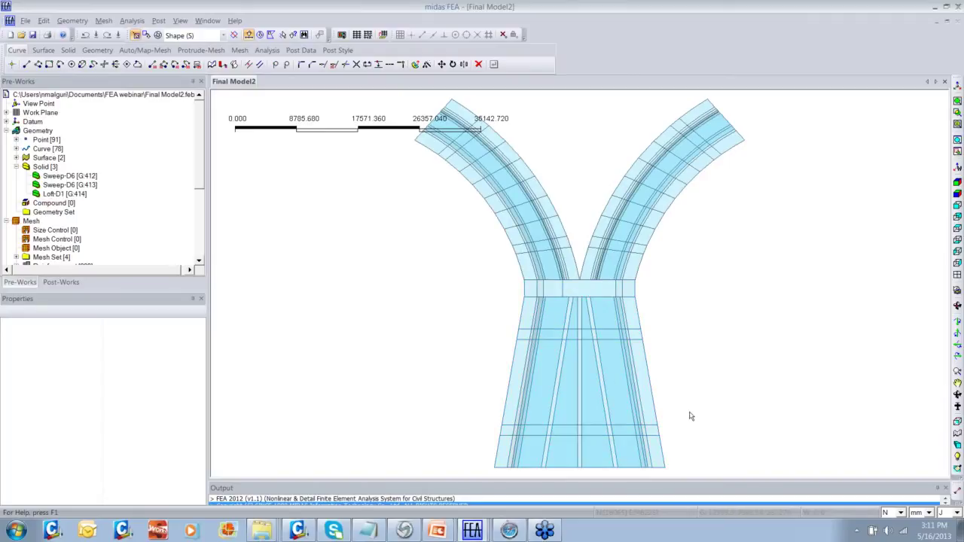
{"action": "middle_click_drag", "start_coordinate": [691, 412], "coordinate": [688, 388]}
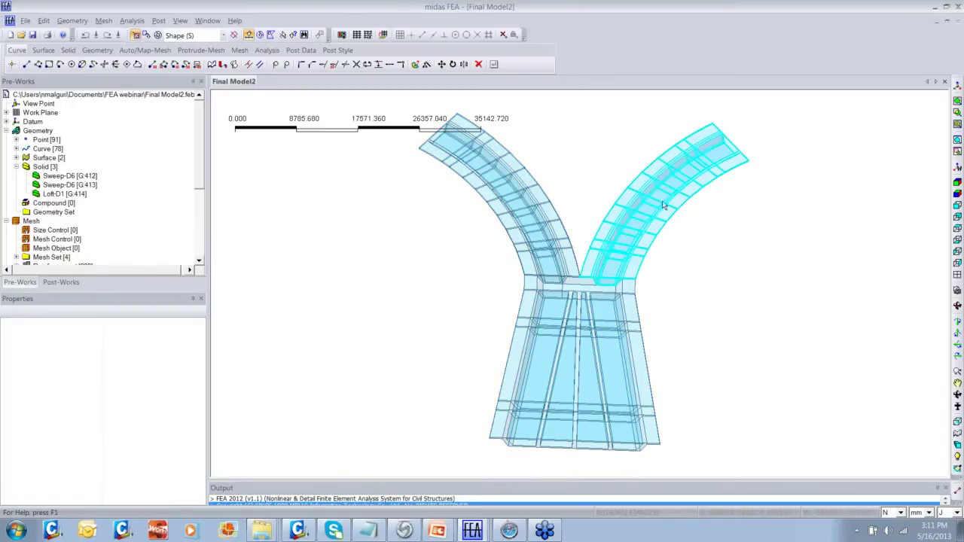
{"action": "left_click", "coordinate": [957, 84]}
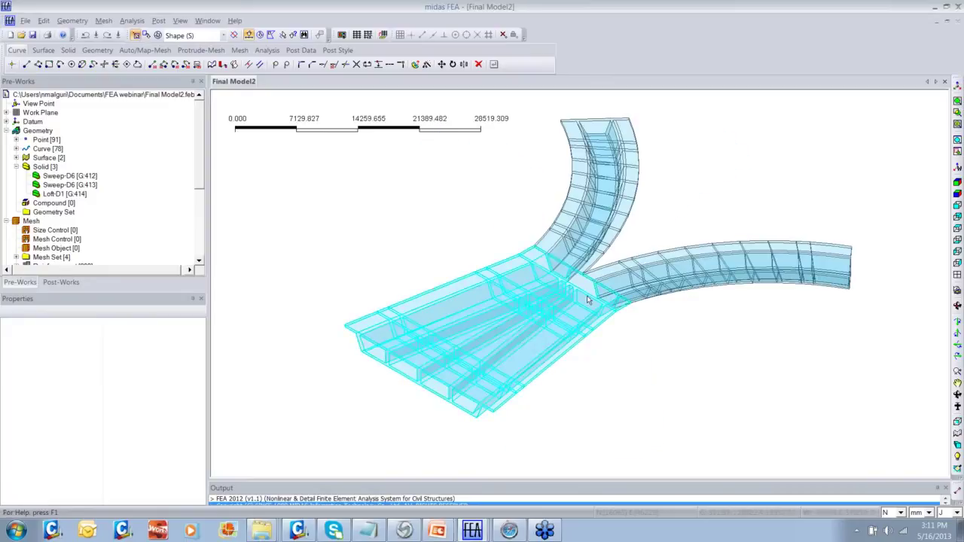
{"action": "middle_click_drag", "start_coordinate": [618, 363], "coordinate": [612, 338], "text": "ctrl"}
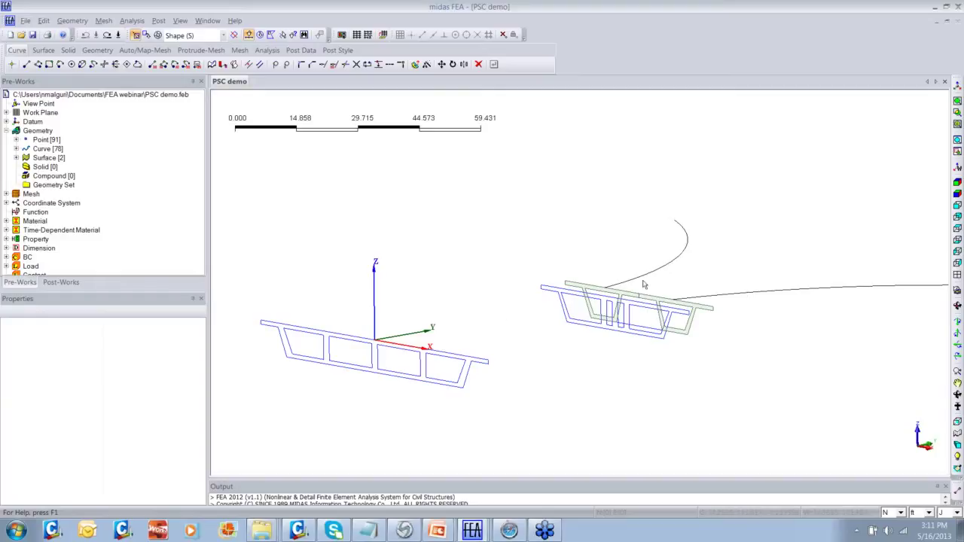
Step: In the PSC demo model, loft a solid between the first inner cell wires (nearest the negative X end) of the two blue deck sections
{"action": "left_click", "coordinate": [958, 228]}
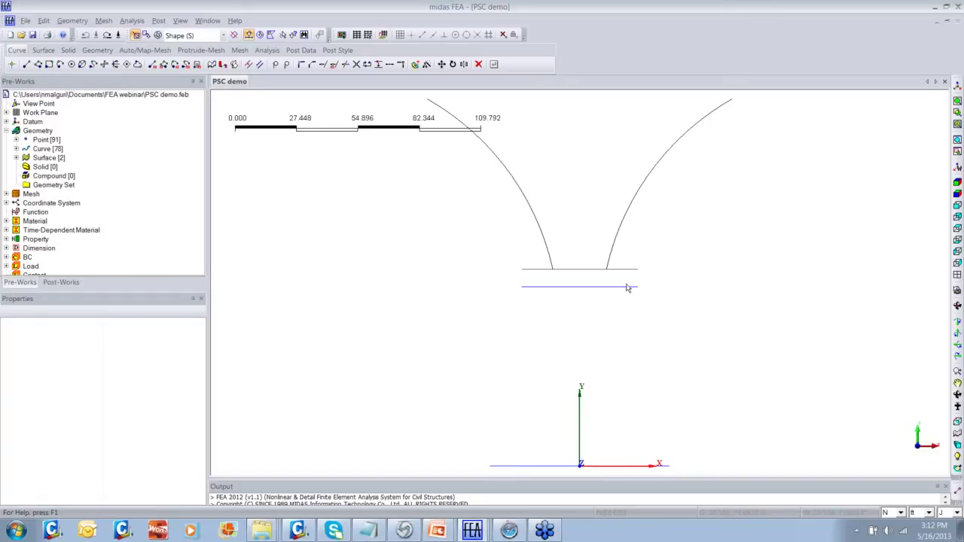
{"action": "left_click", "coordinate": [957, 86]}
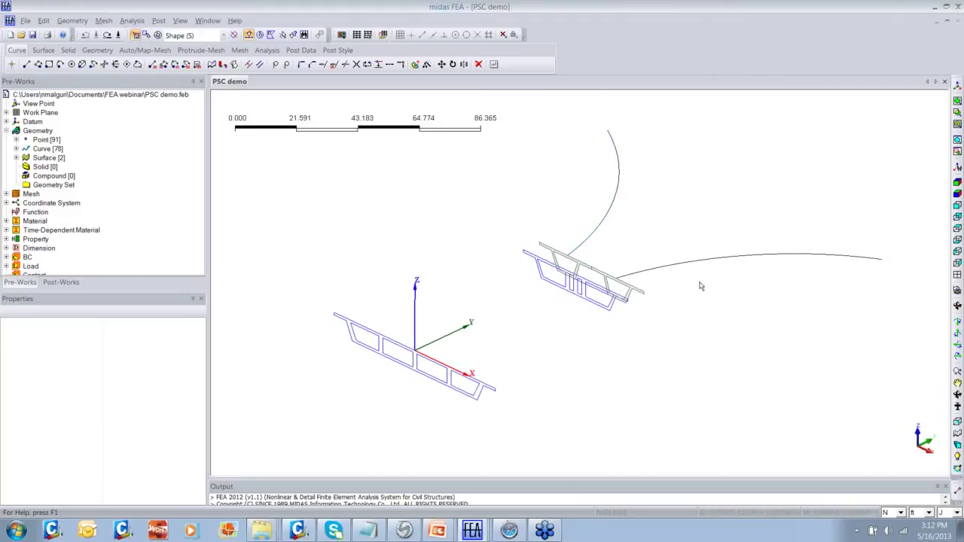
{"action": "scroll", "coordinate": [700, 287], "scroll_direction": "down", "scroll_amount": 2}
{"action": "middle_click_drag", "start_coordinate": [661, 324], "coordinate": [606, 320]}
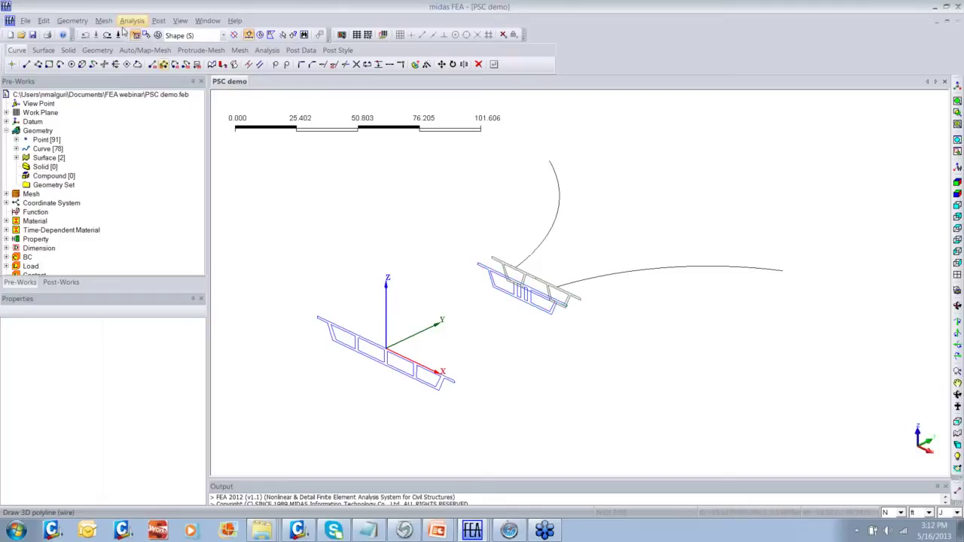
{"action": "left_click", "coordinate": [73, 21]}
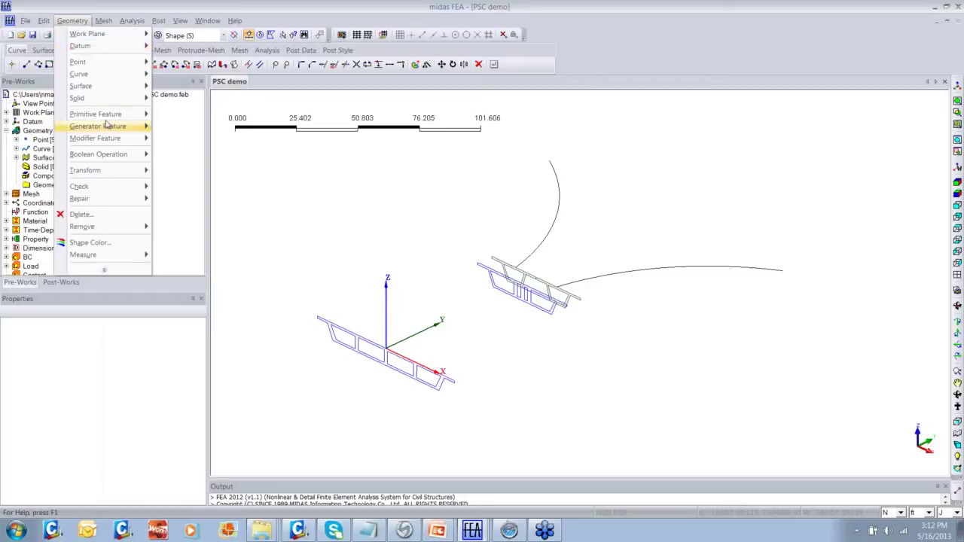
{"action": "mouse_move", "coordinate": [115, 128]}
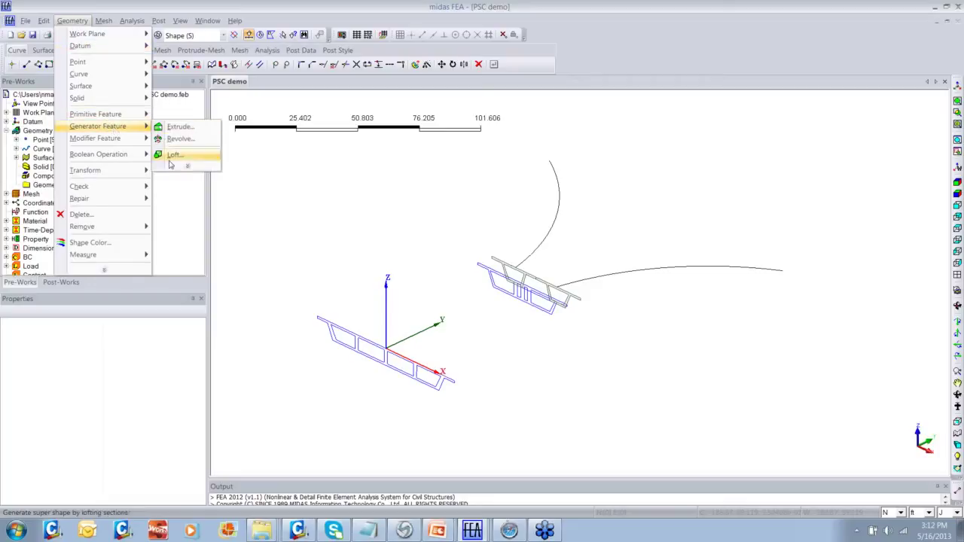
{"action": "left_click", "coordinate": [183, 156]}
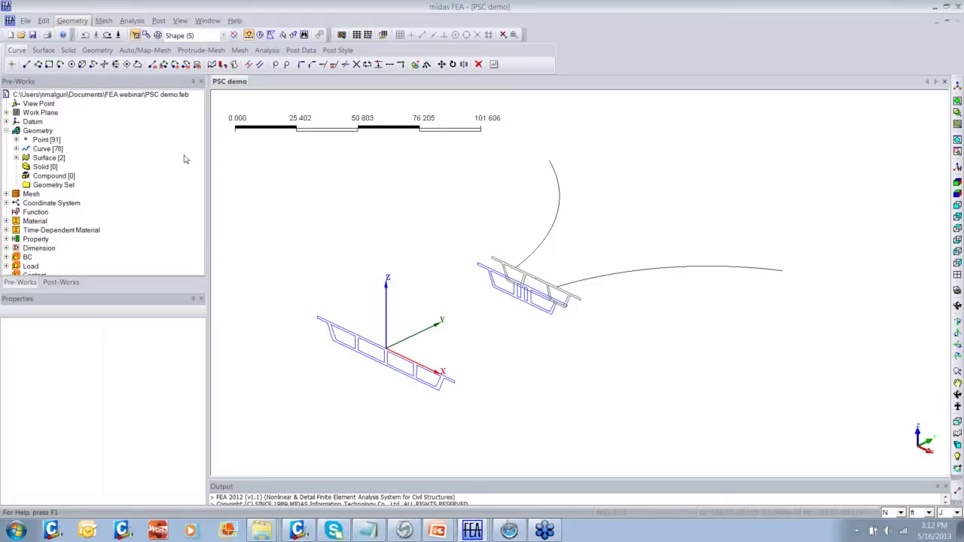
{"action": "left_click", "coordinate": [334, 332]}
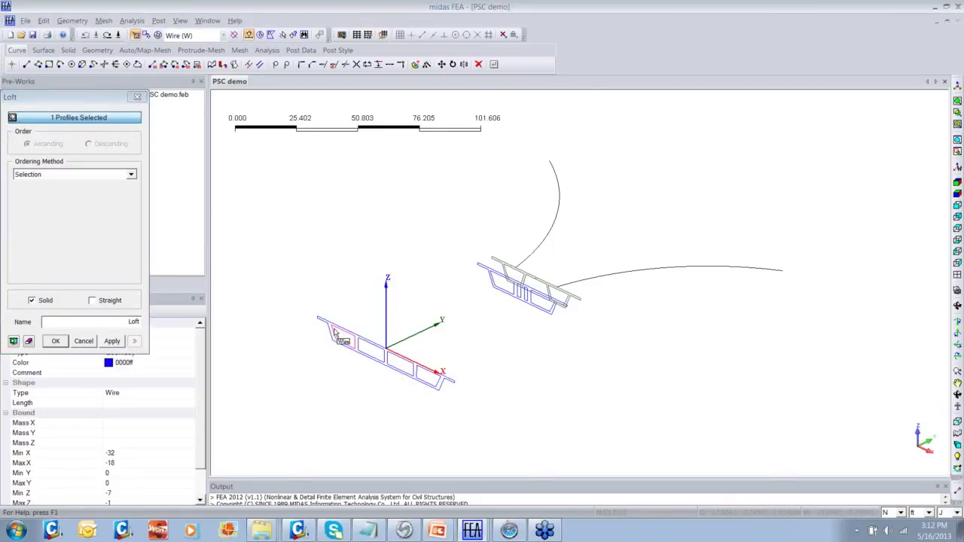
{"action": "left_click", "coordinate": [497, 293]}
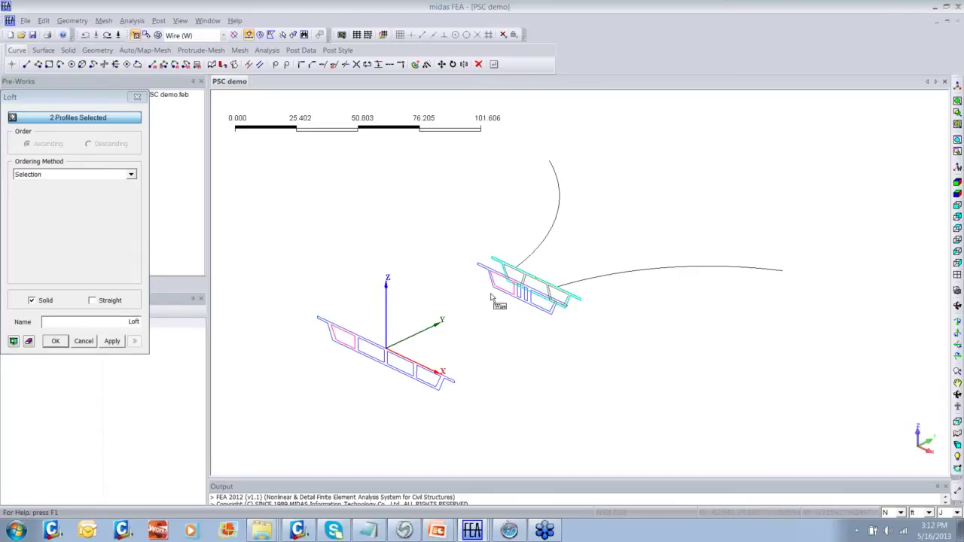
{"action": "left_click", "coordinate": [112, 342]}
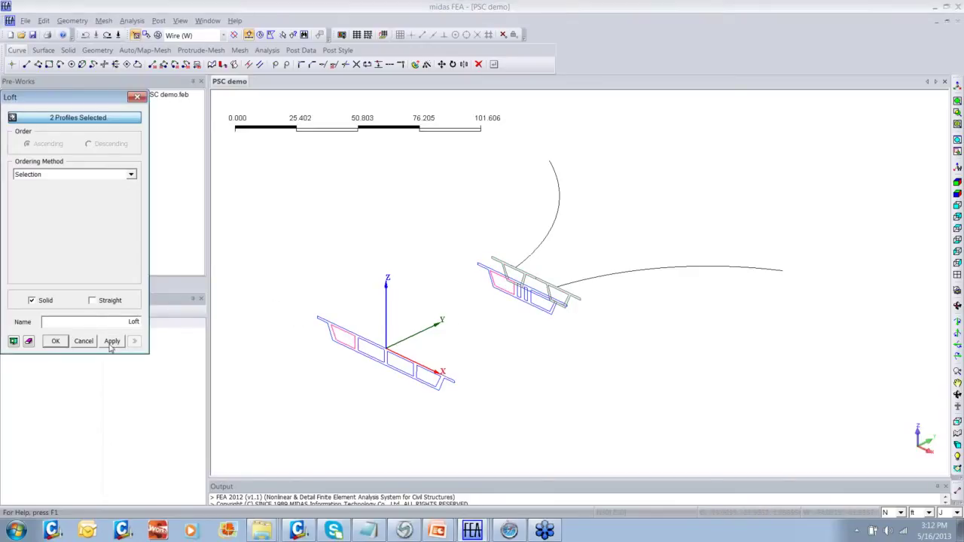
Step: Loft separate solids for the second and third inner cells between their matching wires in the two deck sections
{"action": "left_click", "coordinate": [358, 345]}
{"action": "left_click", "coordinate": [360, 344]}
{"action": "left_click", "coordinate": [524, 290]}
{"action": "left_click", "coordinate": [112, 340]}
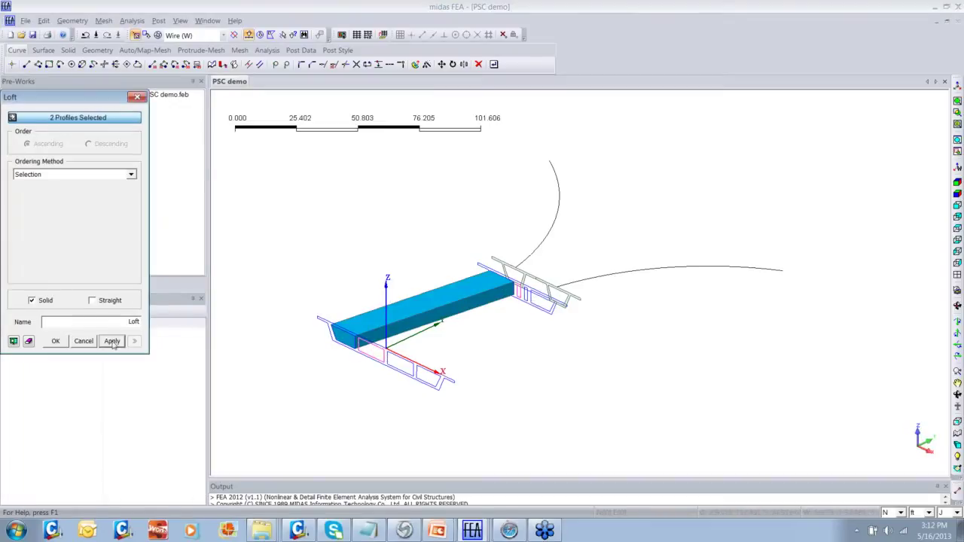
{"action": "left_click", "coordinate": [398, 363]}
{"action": "left_click", "coordinate": [535, 304]}
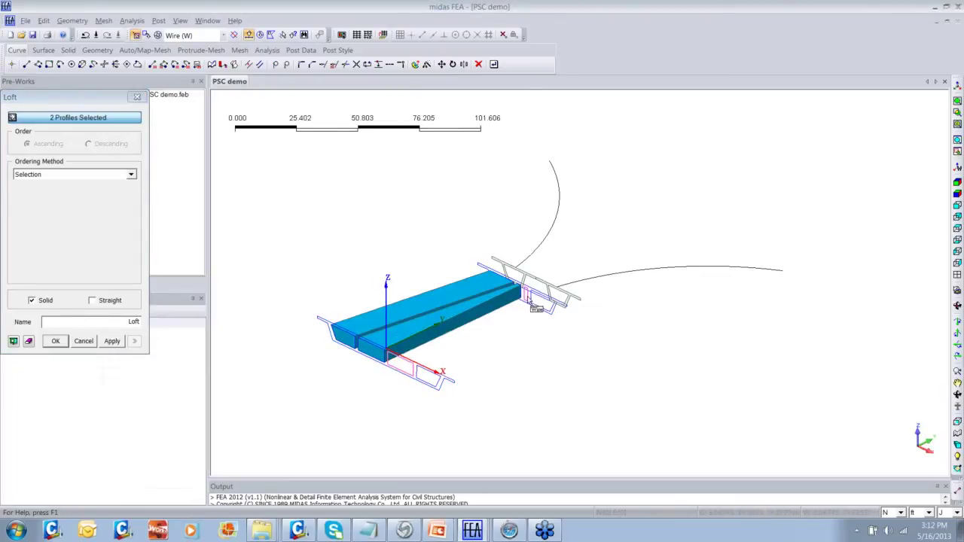
{"action": "left_click", "coordinate": [112, 340]}
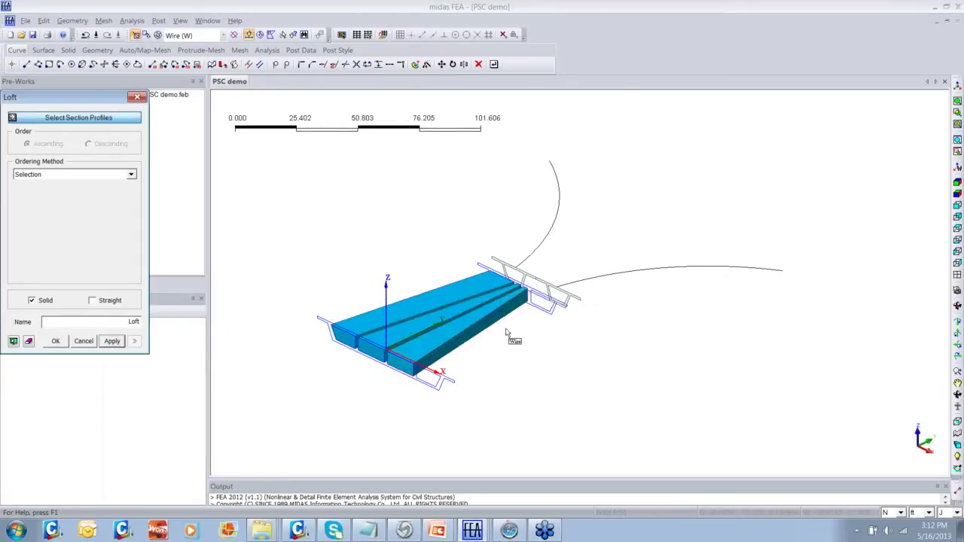
Step: Loft a solid for the fourth inner cell, nearest the positive X end, between its matching wires in the two deck sections
{"action": "left_click", "coordinate": [427, 382]}
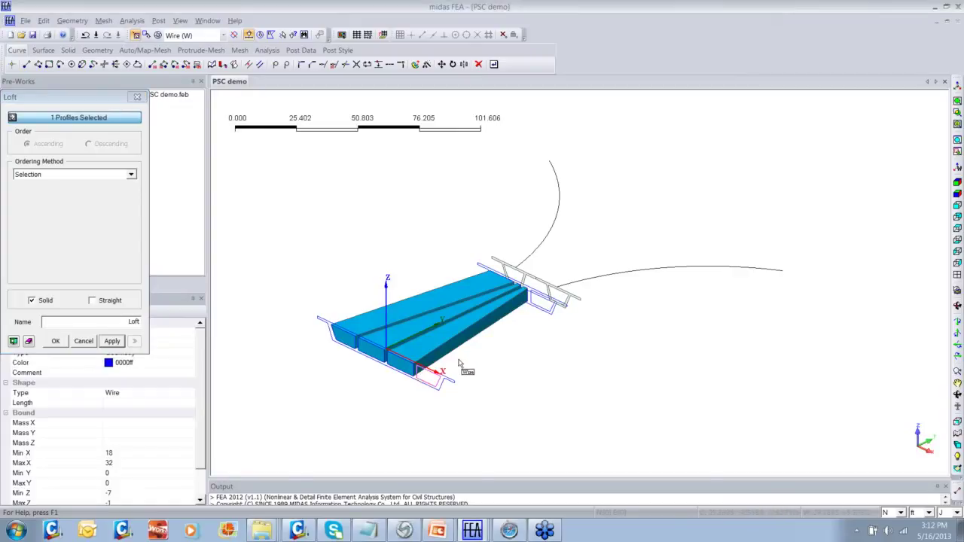
{"action": "left_click", "coordinate": [533, 303]}
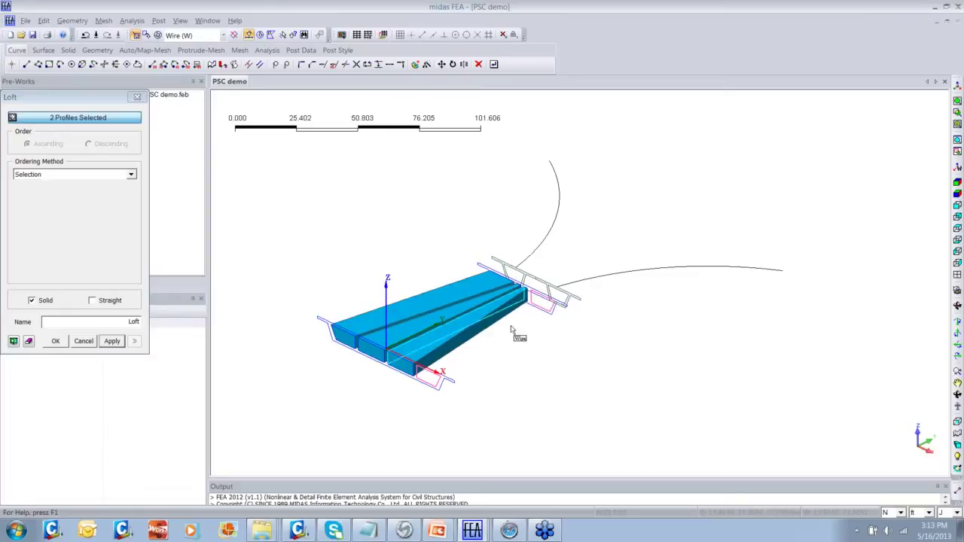
{"action": "left_click", "coordinate": [113, 342]}
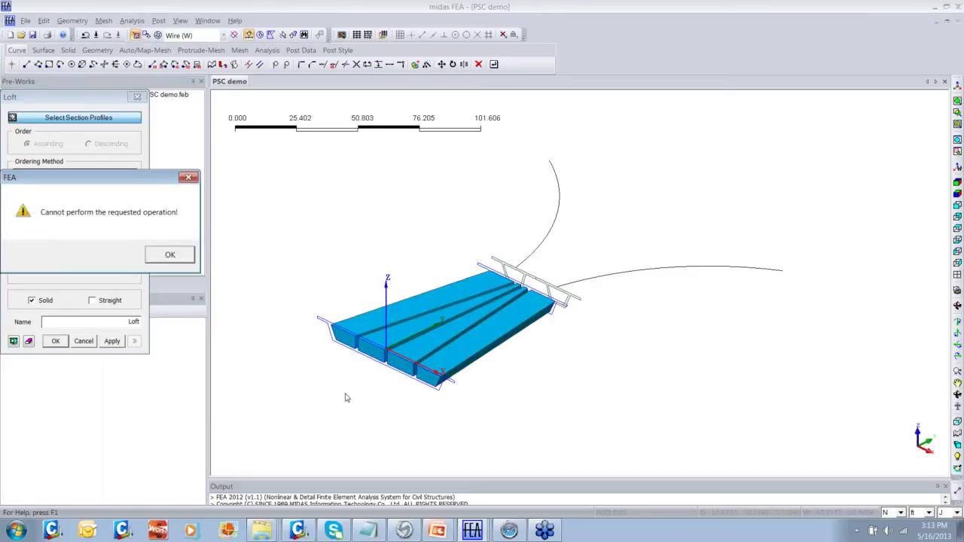
{"action": "left_click", "coordinate": [181, 257]}
Step: Loft a solid between the outer boundary wires of the two deck sections, using selection order
{"action": "middle_click_drag", "start_coordinate": [541, 390], "coordinate": [334, 317]}
{"action": "middle_click_drag", "start_coordinate": [276, 299], "coordinate": [650, 384]}
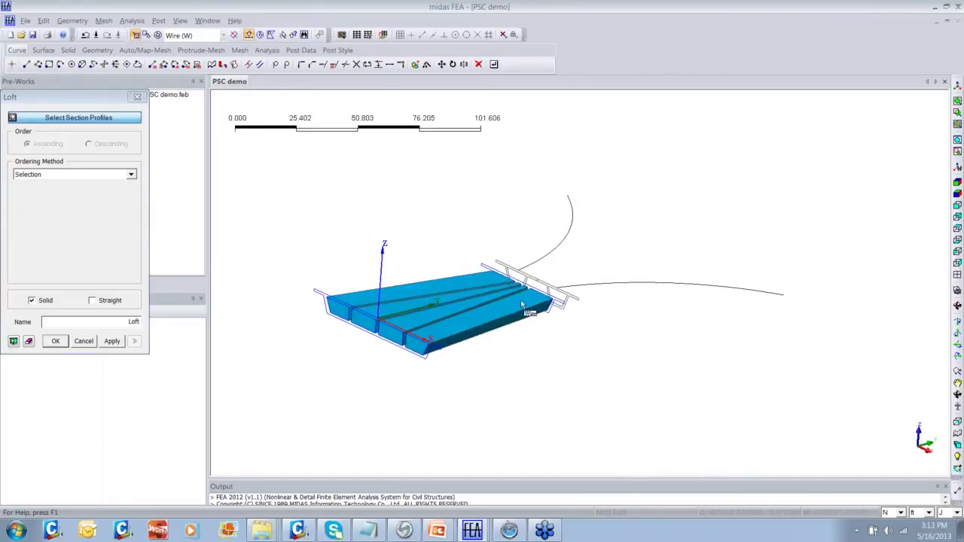
{"action": "scroll", "coordinate": [344, 271], "scroll_direction": "up", "scroll_amount": 4}
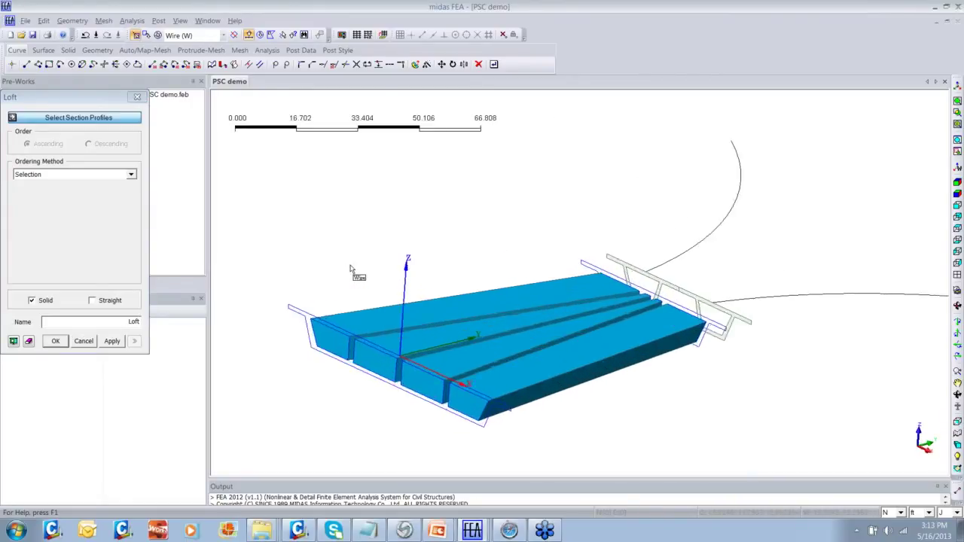
{"action": "left_click", "coordinate": [298, 312]}
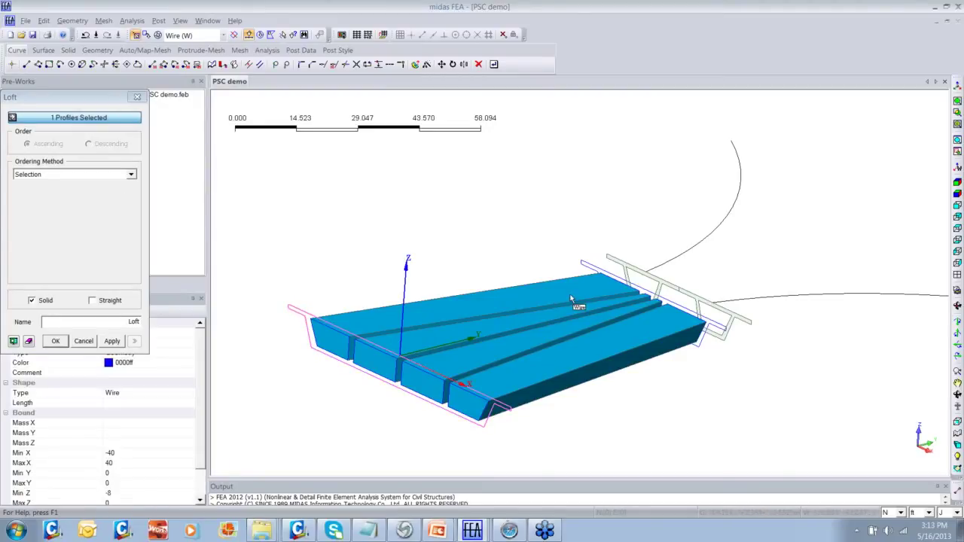
{"action": "left_click", "coordinate": [587, 269]}
{"action": "left_click", "coordinate": [112, 341]}
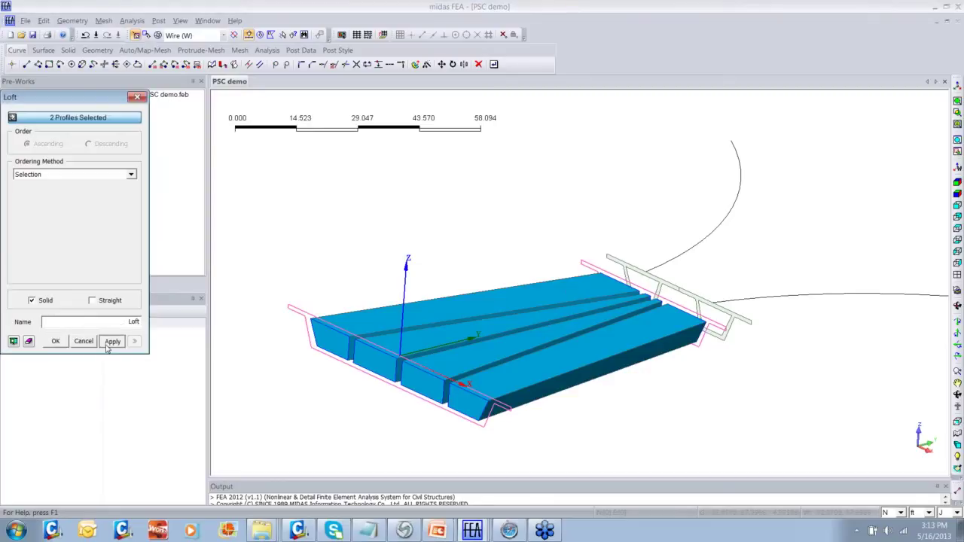
Step: Make all lofted deck solids semi-transparent so the inner cell solids can be picked inside the outer one
{"action": "left_click", "coordinate": [137, 97]}
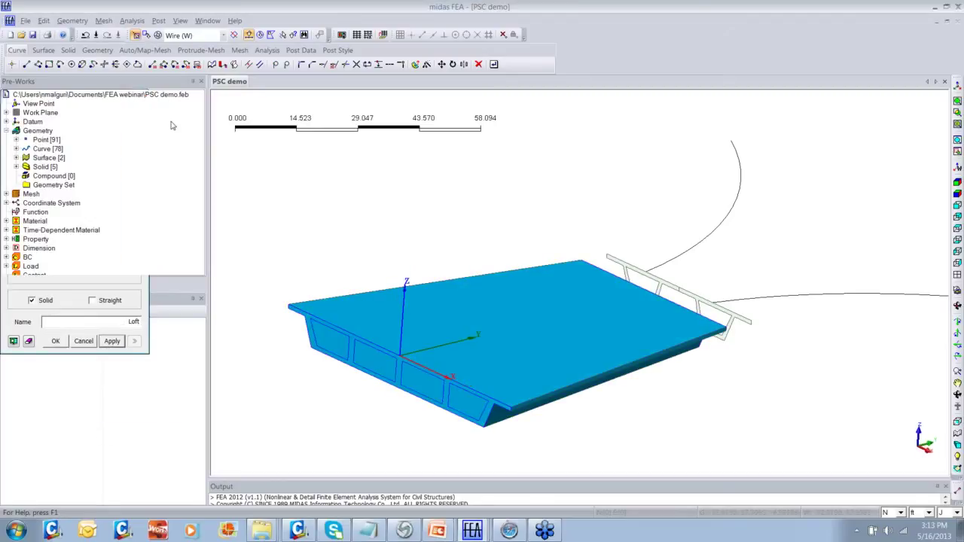
{"action": "key", "text": "s"}
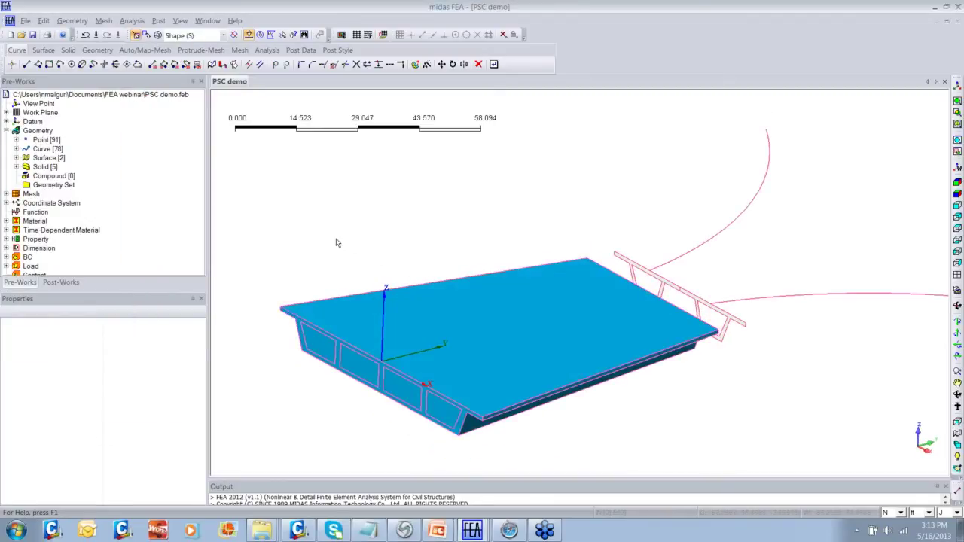
{"action": "right_click", "coordinate": [441, 307]}
{"action": "left_click", "coordinate": [470, 375]}
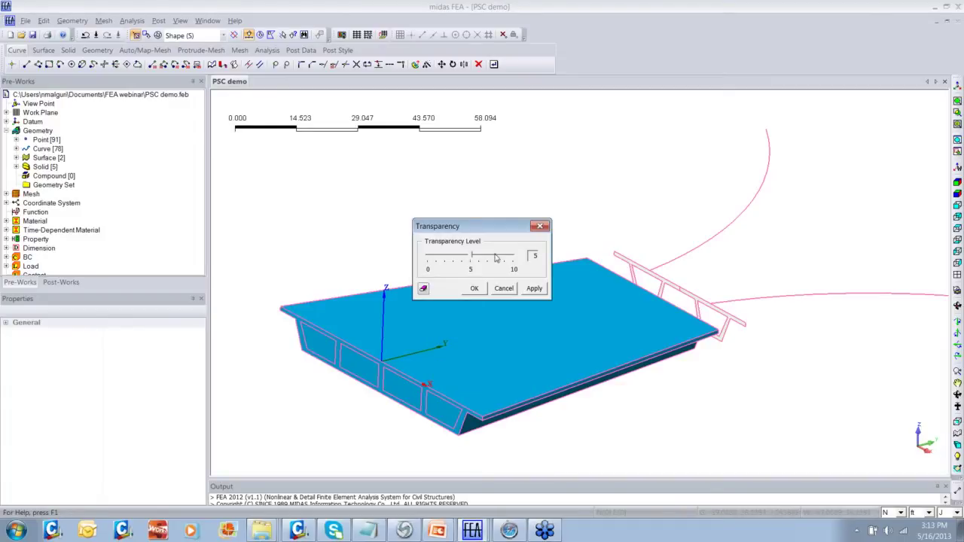
{"action": "left_click", "coordinate": [481, 287]}
{"action": "mouse_move", "coordinate": [632, 403]}
{"action": "middle_mouse_down"}
{"action": "mouse_move", "coordinate": [621, 420]}
{"action": "mouse_move", "coordinate": [629, 396]}
{"action": "mouse_move", "coordinate": [661, 409]}
{"action": "mouse_move", "coordinate": [626, 402]}
{"action": "mouse_move", "coordinate": [650, 400]}
{"action": "middle_mouse_up"}
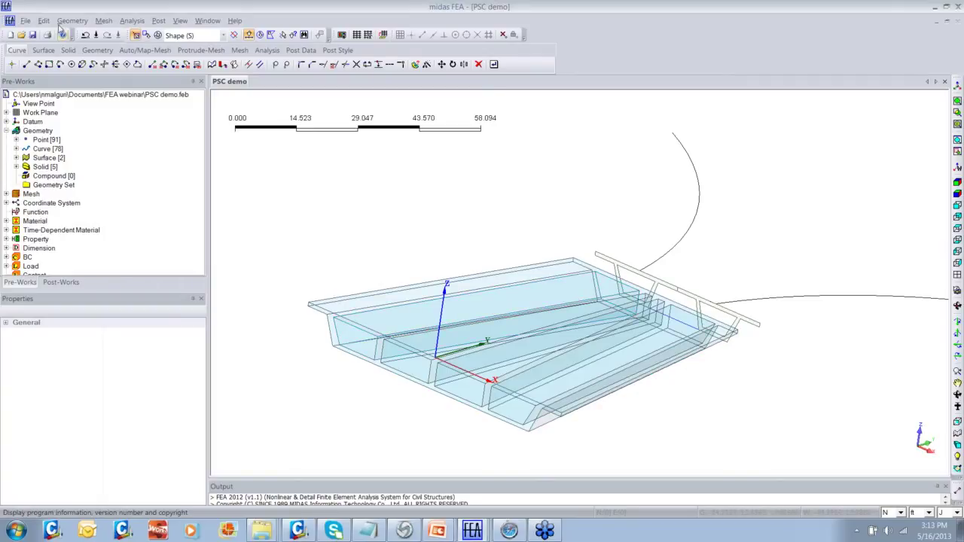
Step: Cut the four inner cell solids from the outer deck solid with a Boolean Cut, deleting the tool objects
{"action": "left_click", "coordinate": [64, 21]}
{"action": "mouse_move", "coordinate": [143, 154]}
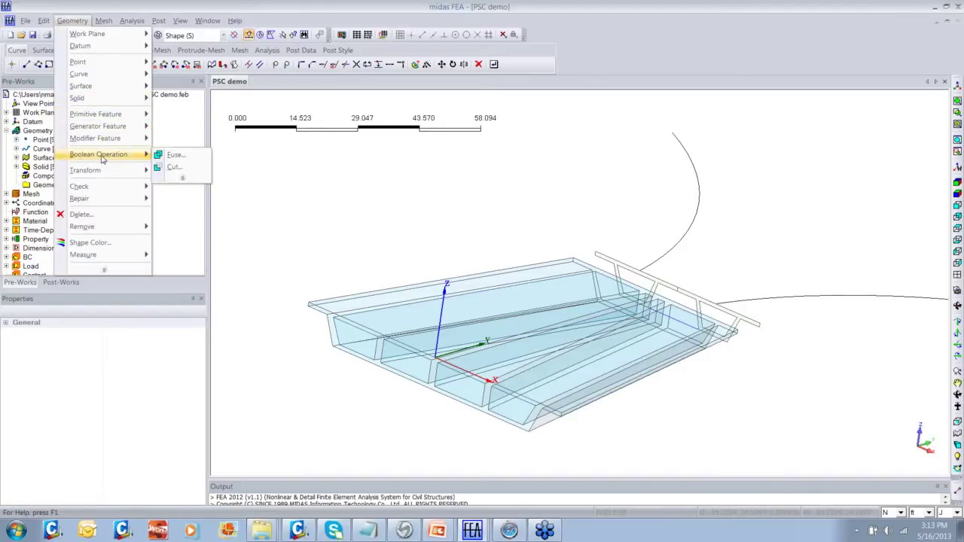
{"action": "left_click", "coordinate": [174, 167]}
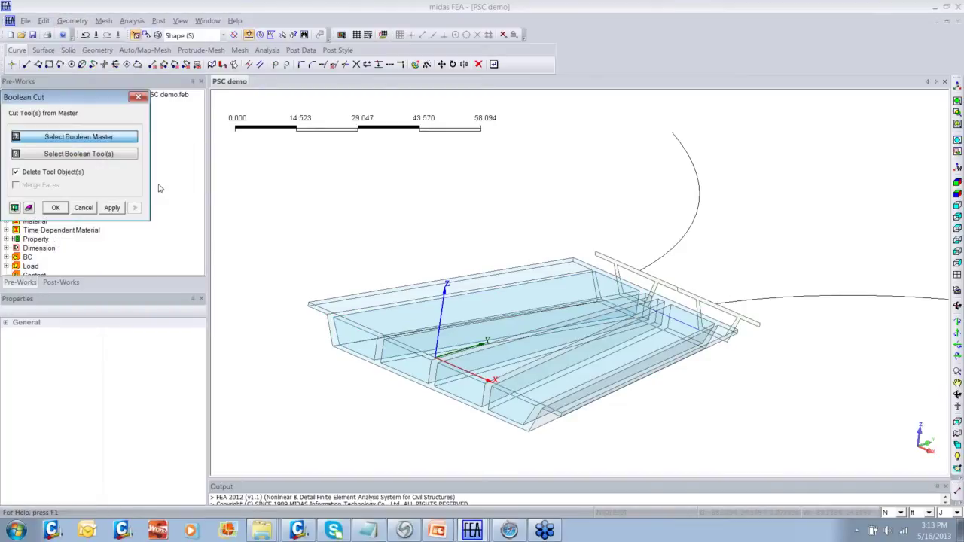
{"action": "left_click", "coordinate": [335, 301]}
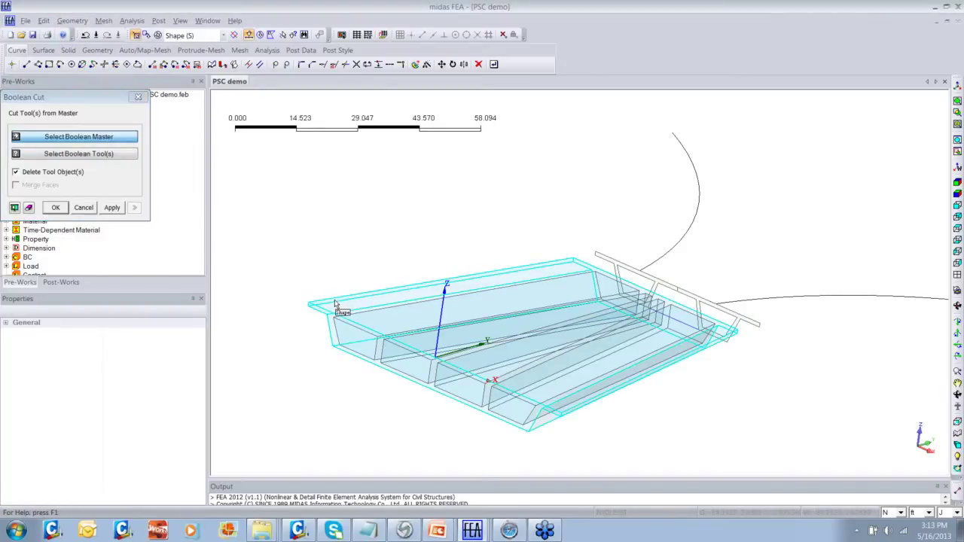
{"action": "left_click", "coordinate": [336, 303]}
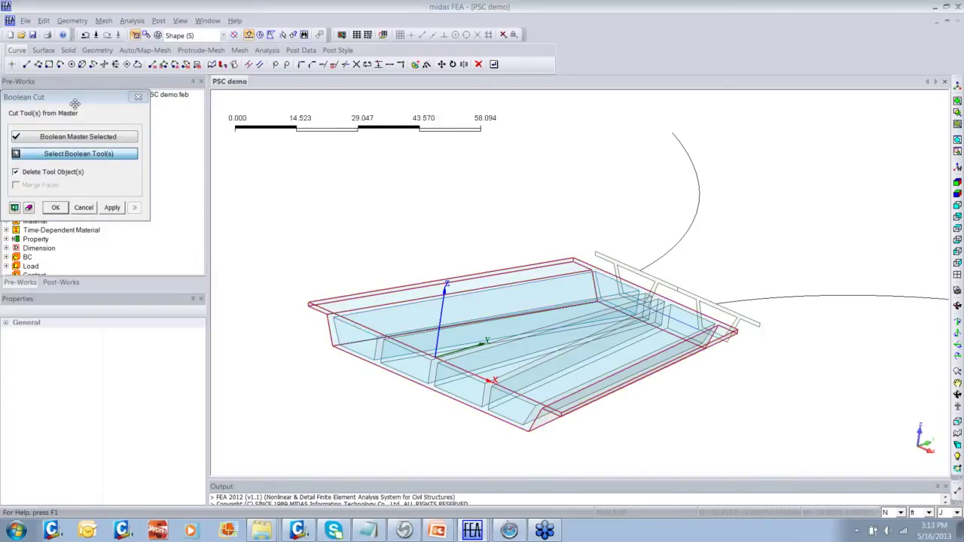
{"action": "left_click_drag", "start_coordinate": [75, 104], "coordinate": [150, 116]}
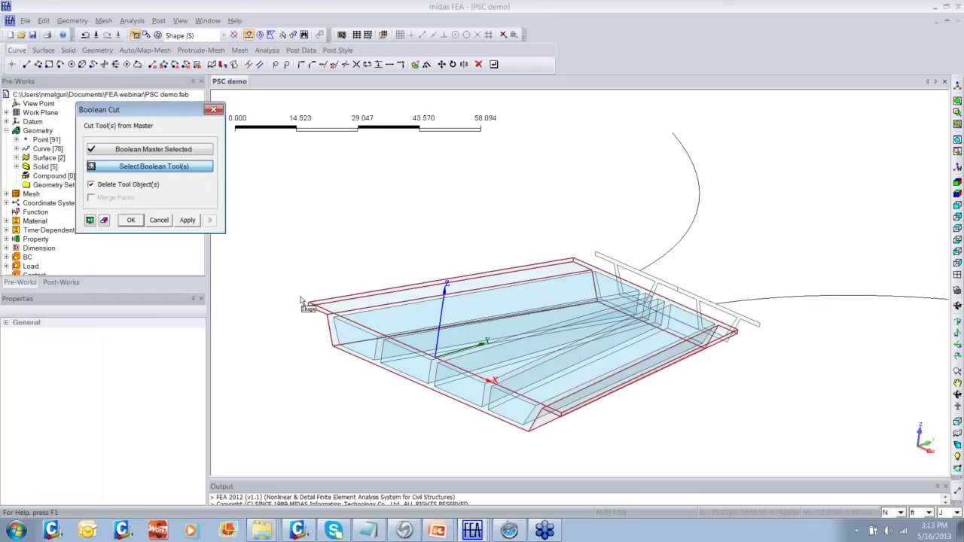
{"action": "left_click", "coordinate": [343, 336]}
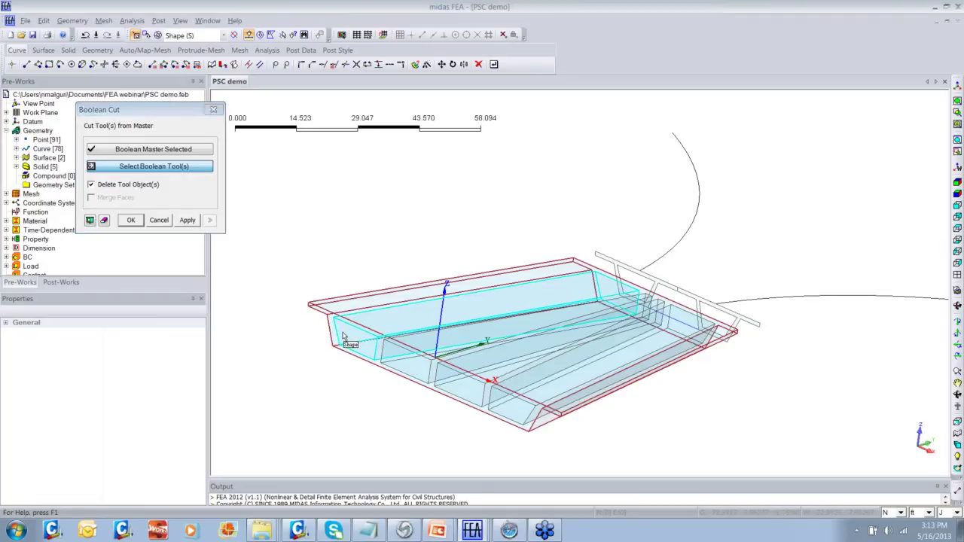
{"action": "left_click", "coordinate": [405, 358]}
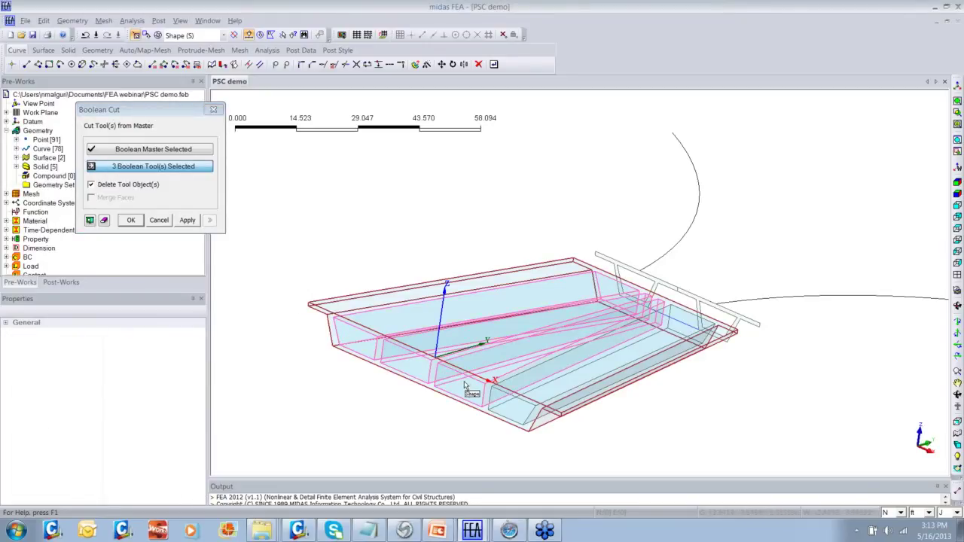
{"action": "left_click", "coordinate": [505, 403]}
{"action": "left_click", "coordinate": [188, 220]}
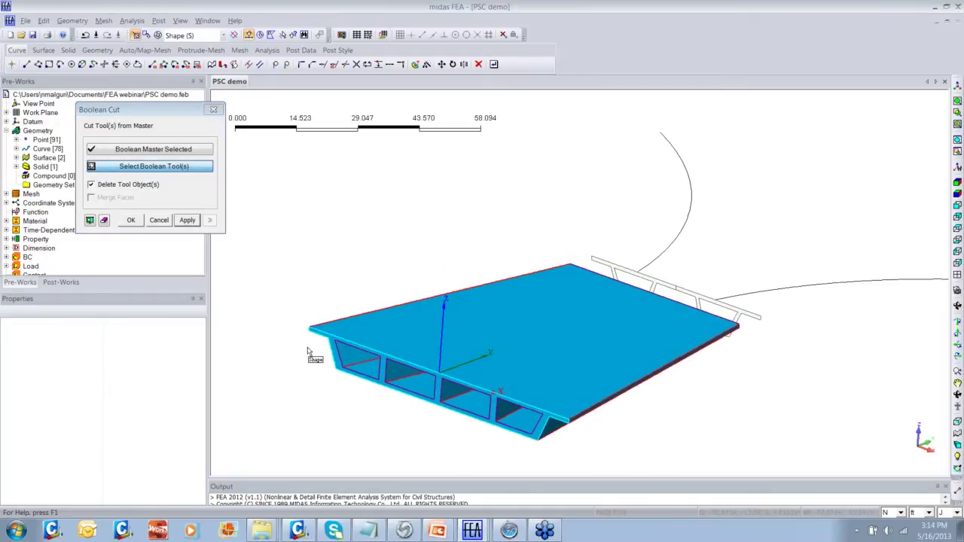
{"action": "left_click", "coordinate": [214, 109]}
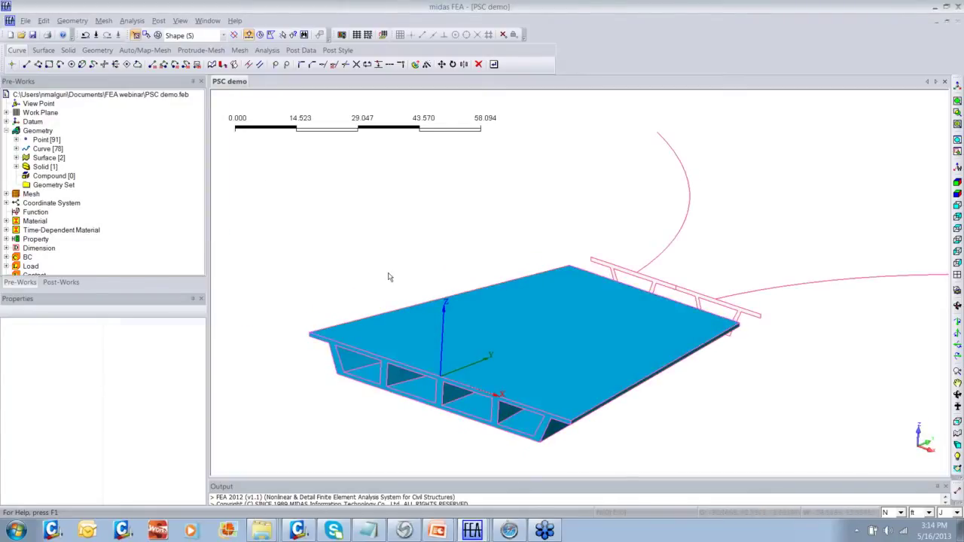
Step: Make the hollow deck solid semi-transparent and reset the view to show the deck with both branch curves
{"action": "right_click", "coordinate": [429, 319]}
{"action": "left_click", "coordinate": [470, 384]}
{"action": "left_click", "coordinate": [482, 293]}
{"action": "middle_click_drag", "start_coordinate": [415, 219], "coordinate": [386, 317]}
{"action": "scroll", "coordinate": [450, 265], "scroll_direction": "down", "scroll_amount": 2}
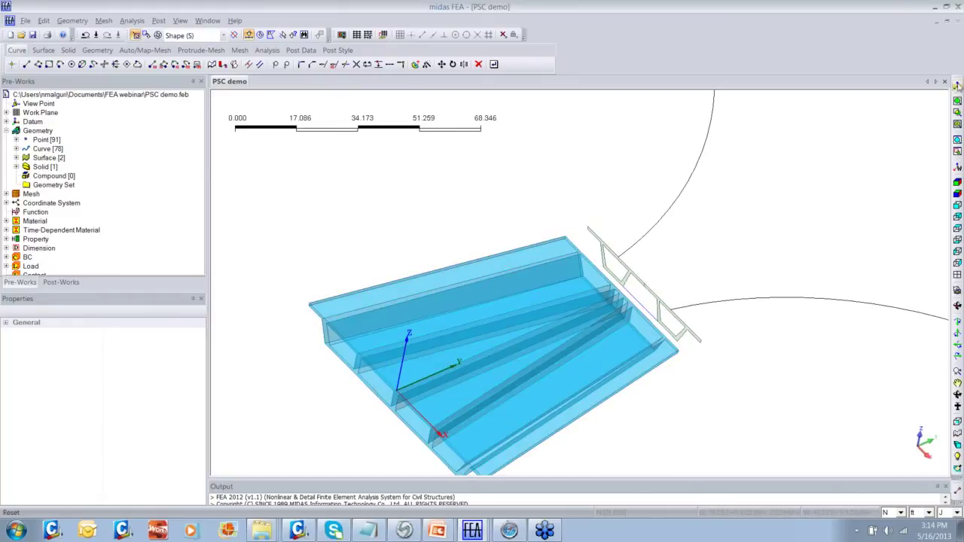
{"action": "left_click", "coordinate": [958, 85]}
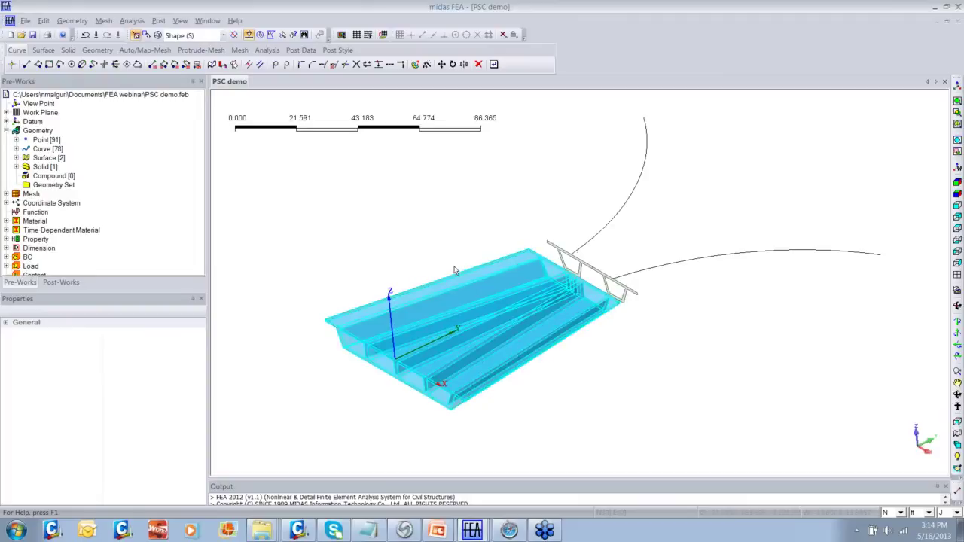
Step: Sweep the outer profile wire of the negative X branch section as a solid along its curved guide line
{"action": "left_click", "coordinate": [72, 20]}
{"action": "mouse_move", "coordinate": [101, 128]}
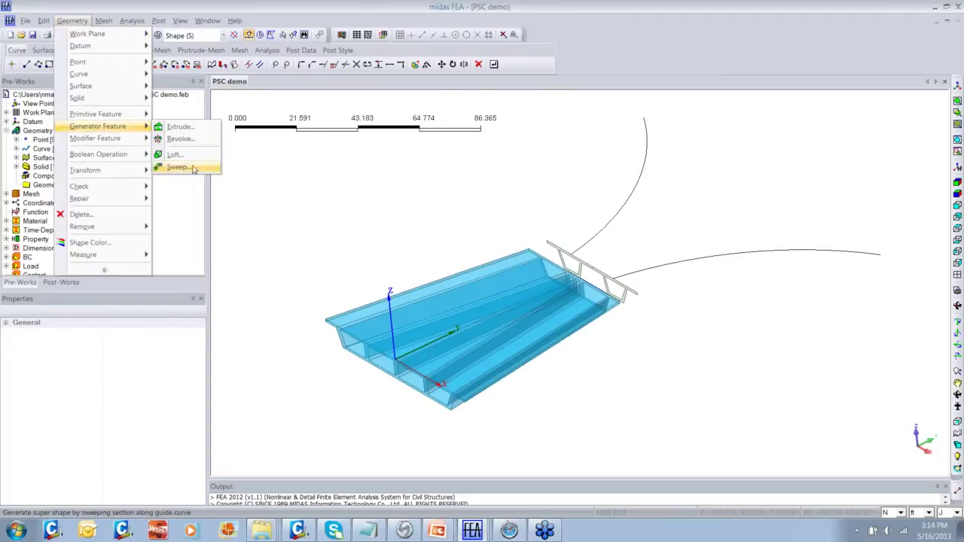
{"action": "left_click", "coordinate": [192, 170]}
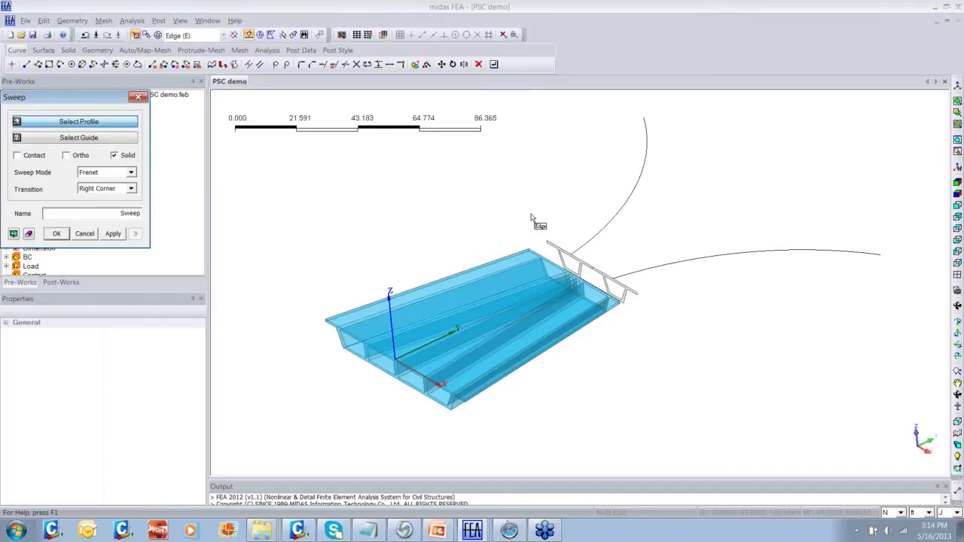
{"action": "scroll", "coordinate": [523, 221], "scroll_direction": "up", "scroll_amount": 1}
{"action": "middle_click_drag", "start_coordinate": [523, 221], "coordinate": [552, 242]}
{"action": "scroll", "coordinate": [558, 238], "scroll_direction": "up", "scroll_amount": 2}
{"action": "key", "text": "w"}
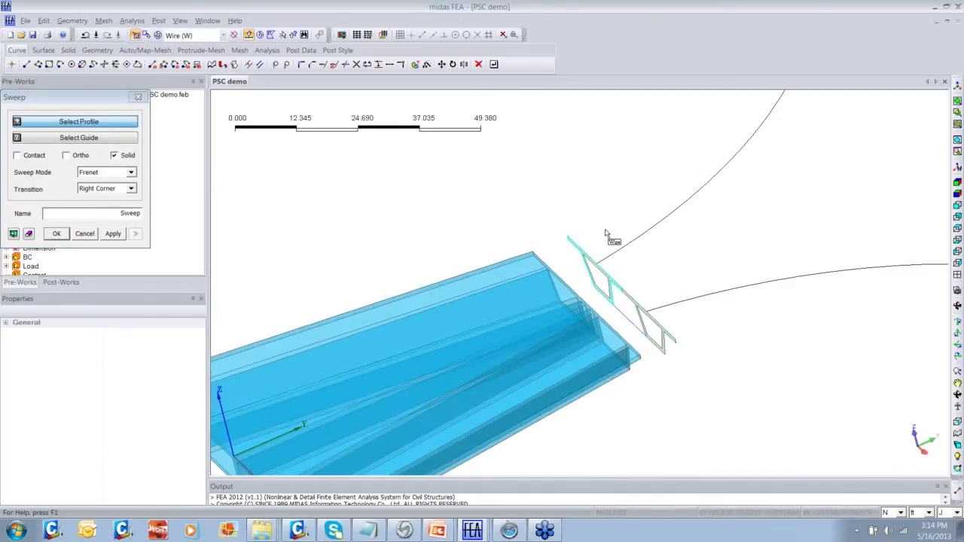
{"action": "middle_click_drag", "start_coordinate": [605, 234], "coordinate": [611, 293]}
{"action": "left_click", "coordinate": [615, 283]}
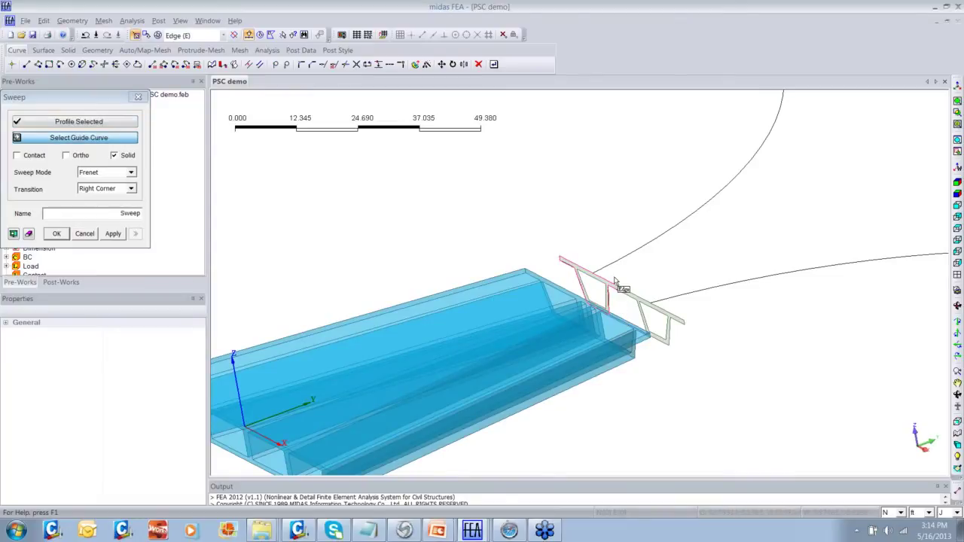
{"action": "left_click", "coordinate": [661, 240]}
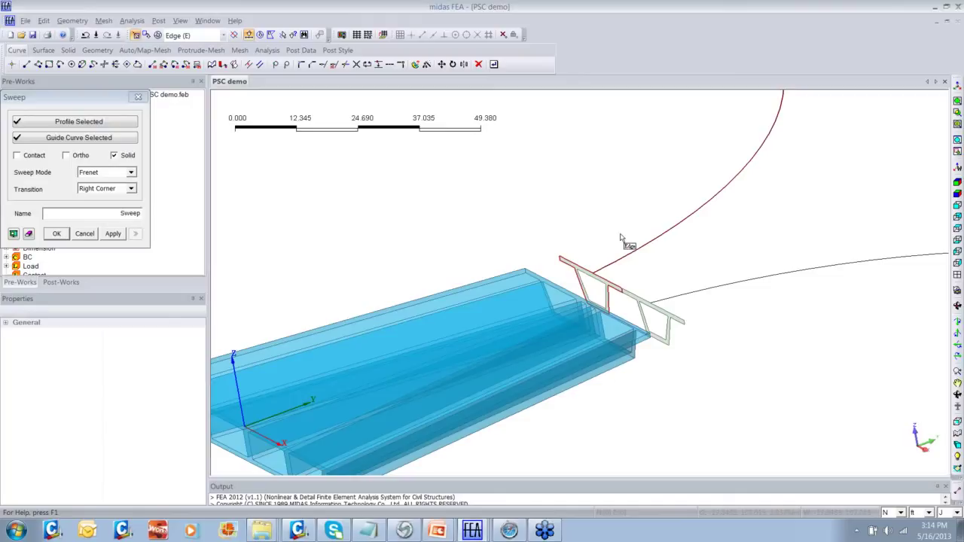
{"action": "middle_click_drag", "start_coordinate": [611, 226], "coordinate": [605, 221]}
{"action": "left_click", "coordinate": [114, 234]}
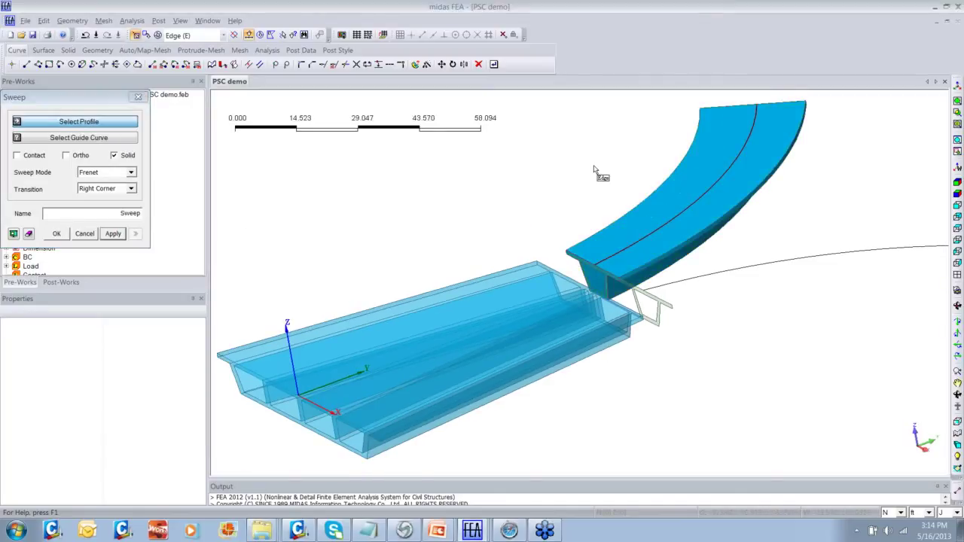
Step: Sweep the inner cell wire of the negative X branch section as a solid along the same curved guide
{"action": "middle_click_drag", "start_coordinate": [603, 171], "coordinate": [587, 173]}
{"action": "left_click", "coordinate": [117, 123]}
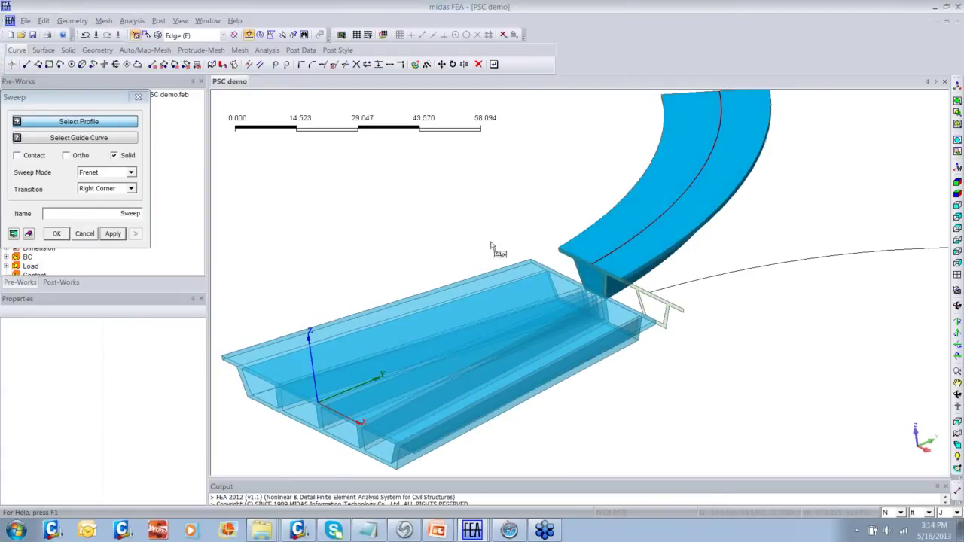
{"action": "key", "text": "w"}
{"action": "left_click", "coordinate": [580, 271]}
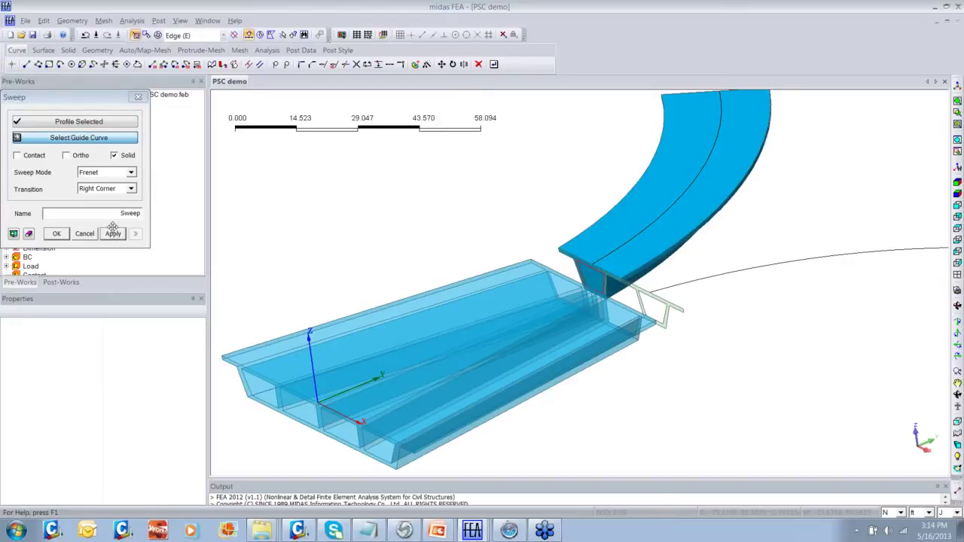
{"action": "left_click", "coordinate": [616, 248]}
{"action": "left_click", "coordinate": [113, 234]}
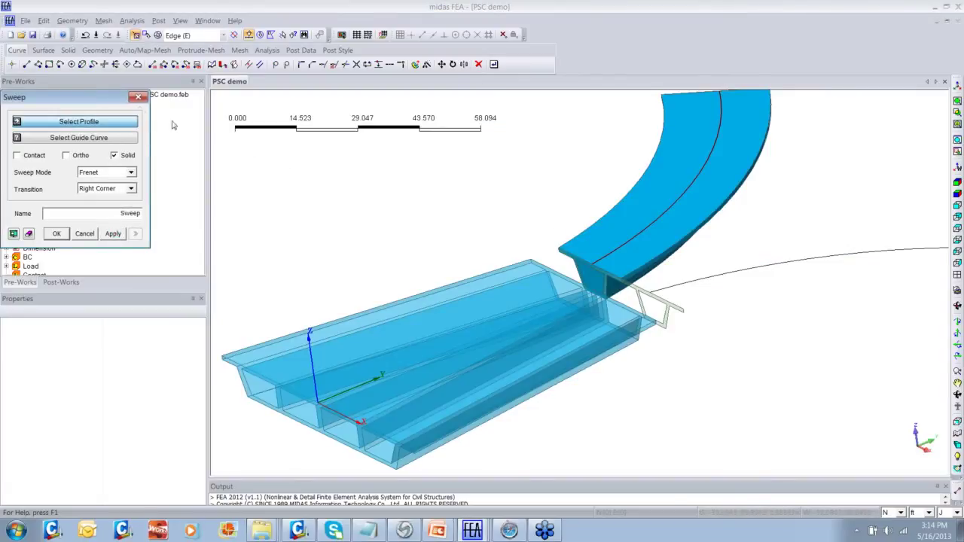
{"action": "left_click", "coordinate": [138, 97]}
Step: Cut the swept inner cell solid from the outer swept solid of the negative X branch, deleting the tool object
{"action": "left_click", "coordinate": [72, 21]}
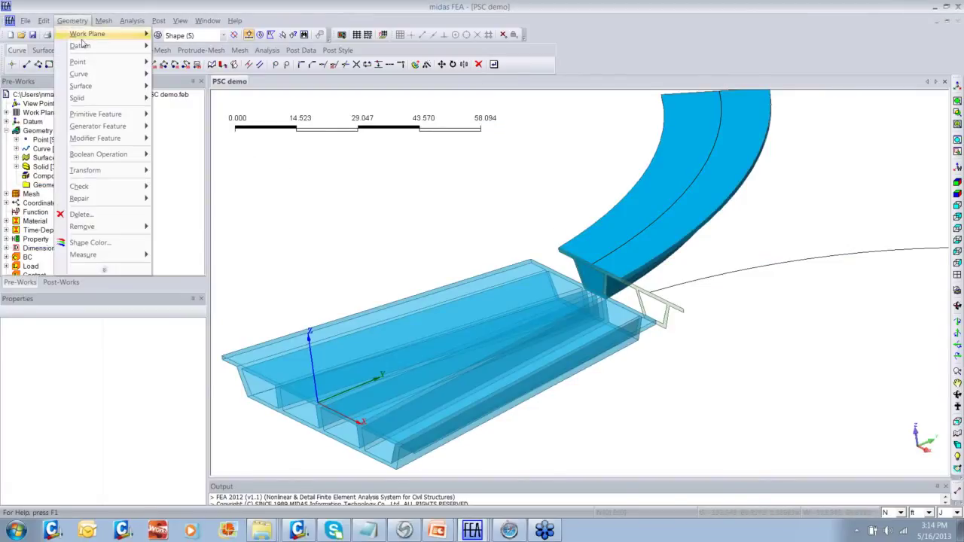
{"action": "mouse_move", "coordinate": [121, 155]}
{"action": "left_click", "coordinate": [173, 166]}
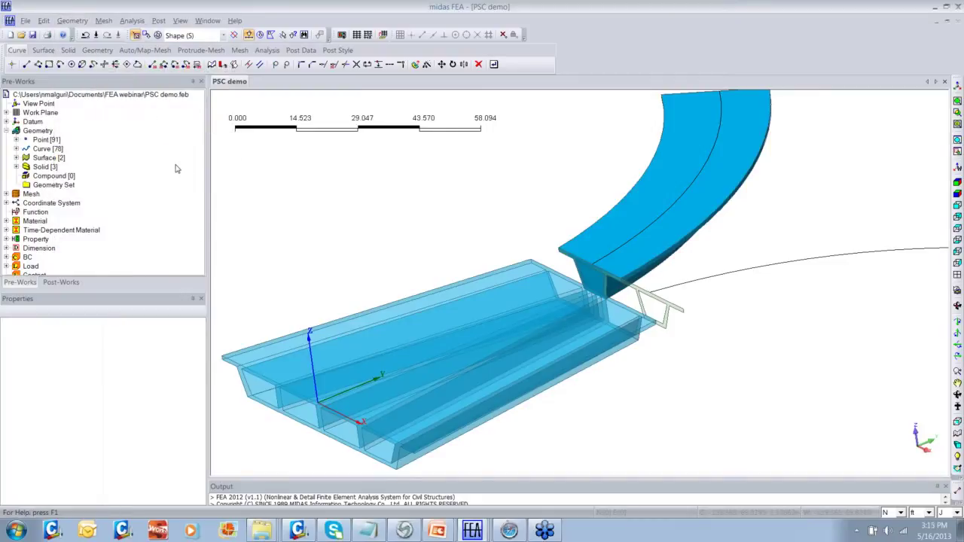
{"action": "left_click", "coordinate": [591, 236]}
{"action": "left_click", "coordinate": [592, 276]}
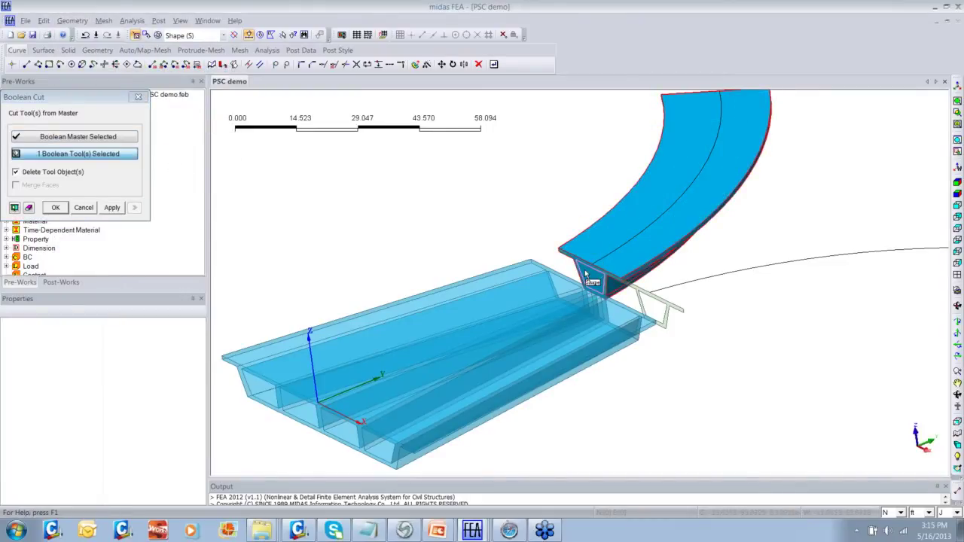
{"action": "left_click", "coordinate": [111, 208]}
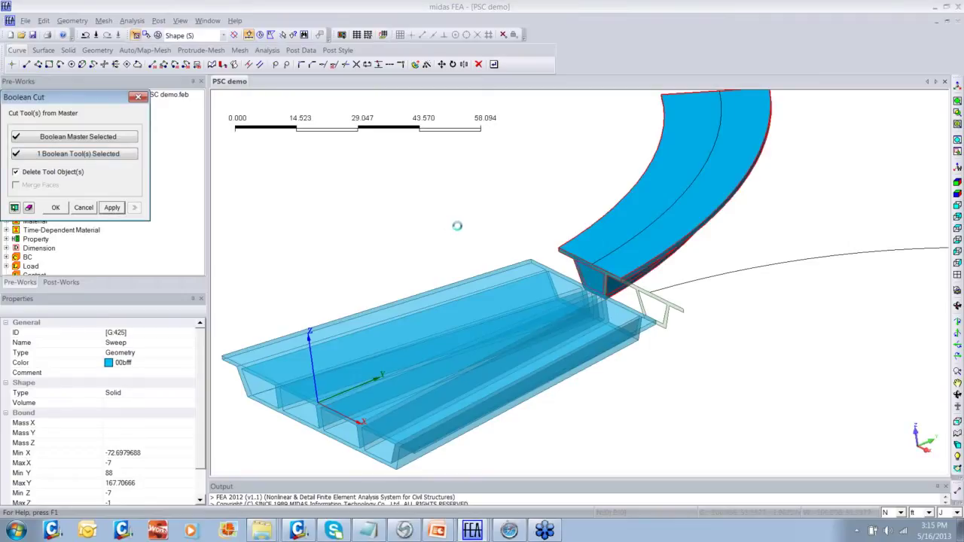
{"action": "middle_click_drag", "start_coordinate": [457, 234], "coordinate": [520, 245]}
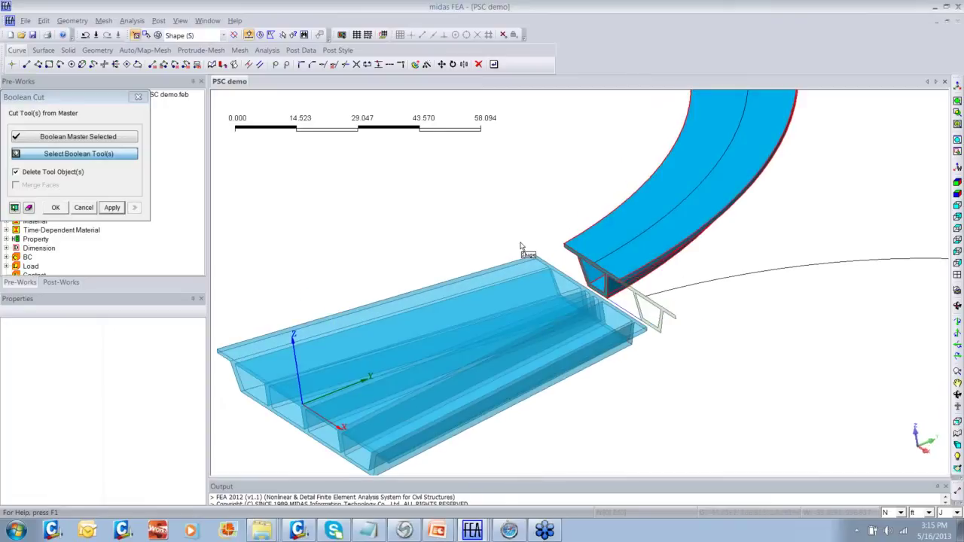
{"action": "key", "text": "Escape"}
Step: Loft a solid transition between the deck's outer outline at the branching end and the outer outline of the twin-branch section
{"action": "middle_click_drag", "start_coordinate": [515, 206], "coordinate": [671, 287]}
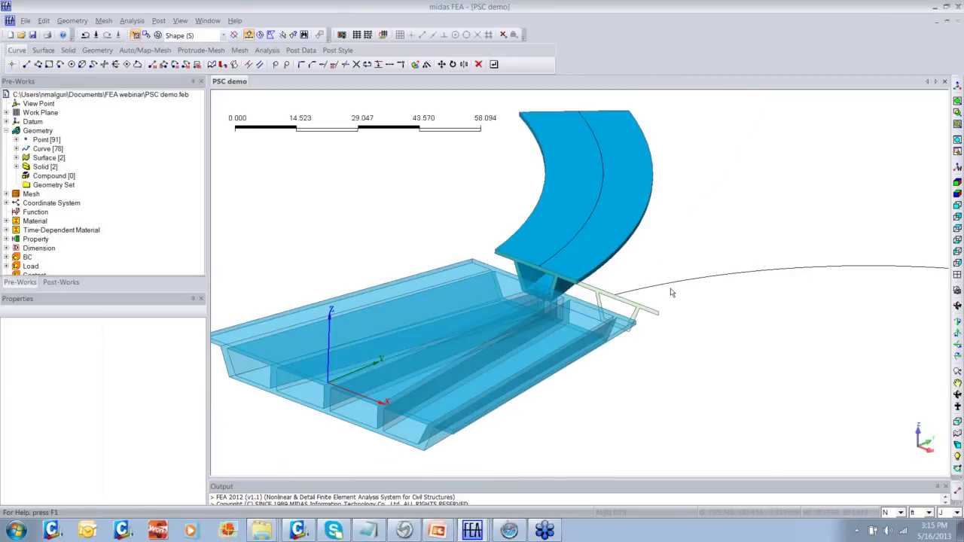
{"action": "middle_click_drag", "start_coordinate": [485, 264], "coordinate": [489, 275]}
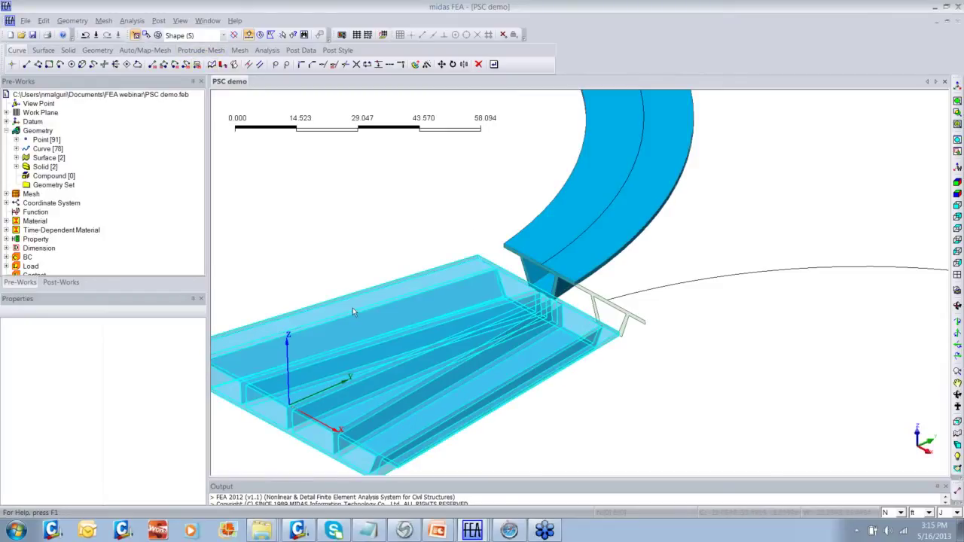
{"action": "left_click", "coordinate": [74, 20]}
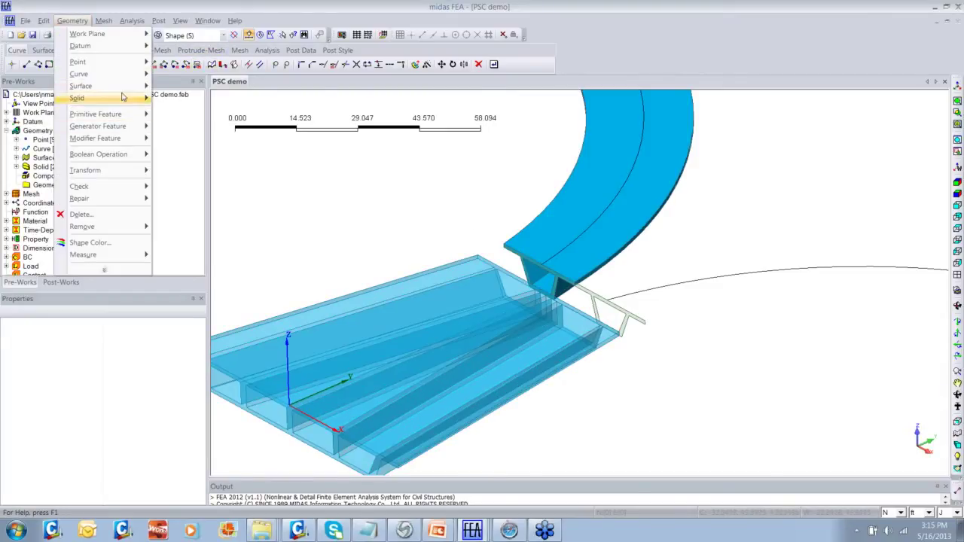
{"action": "mouse_move", "coordinate": [139, 127]}
{"action": "left_click", "coordinate": [188, 154]}
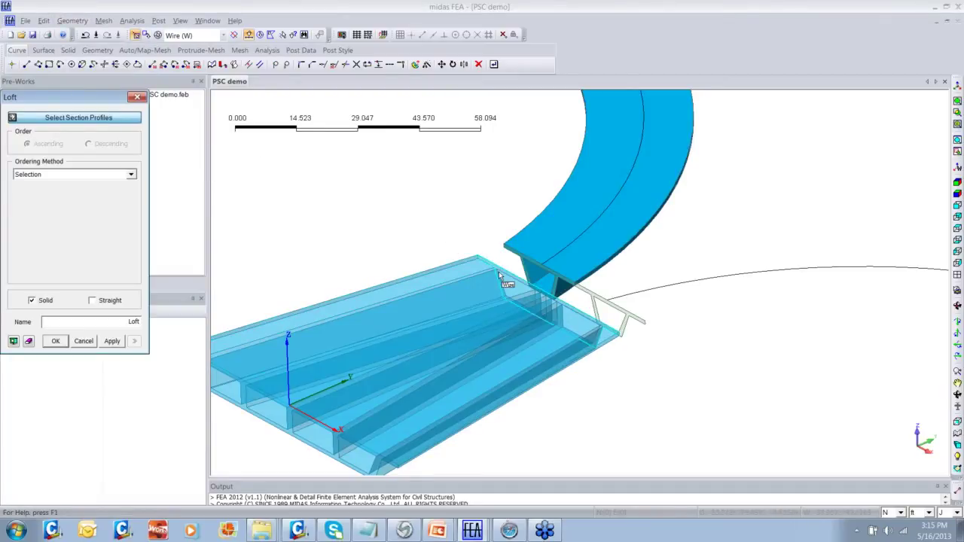
{"action": "left_click", "coordinate": [614, 386]}
{"action": "middle_click_drag", "start_coordinate": [613, 385], "coordinate": [611, 338]}
{"action": "left_click", "coordinate": [527, 364]}
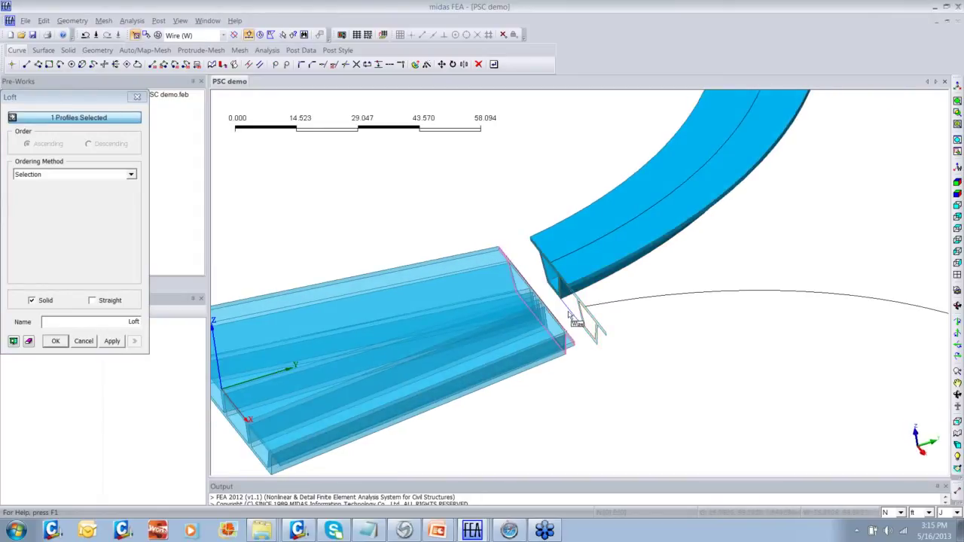
{"action": "middle_click_drag", "start_coordinate": [586, 358], "coordinate": [589, 366], "text": "ctrl"}
{"action": "scroll", "coordinate": [591, 367], "scroll_direction": "up", "scroll_amount": 2}
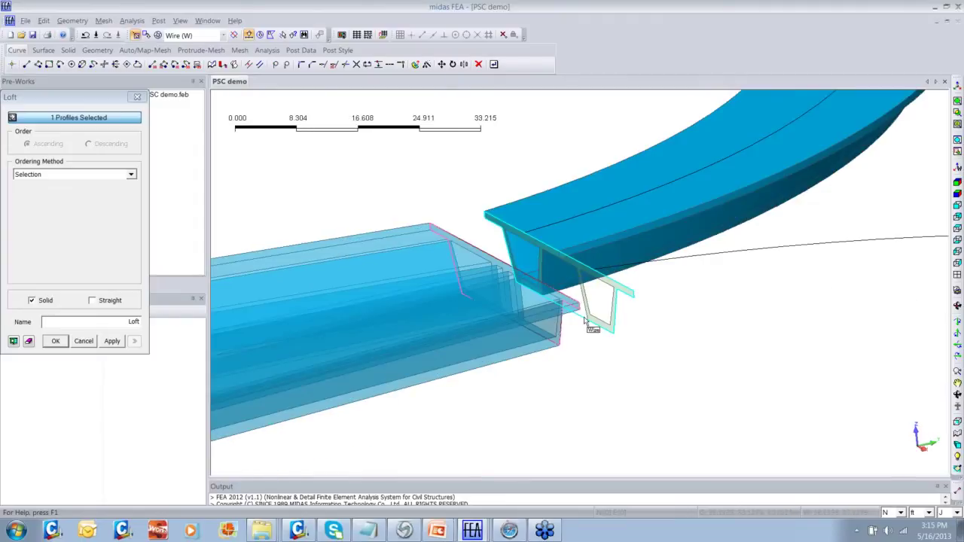
{"action": "middle_click_drag", "start_coordinate": [585, 318], "coordinate": [570, 311], "text": "ctrl"}
{"action": "left_click", "coordinate": [560, 306]}
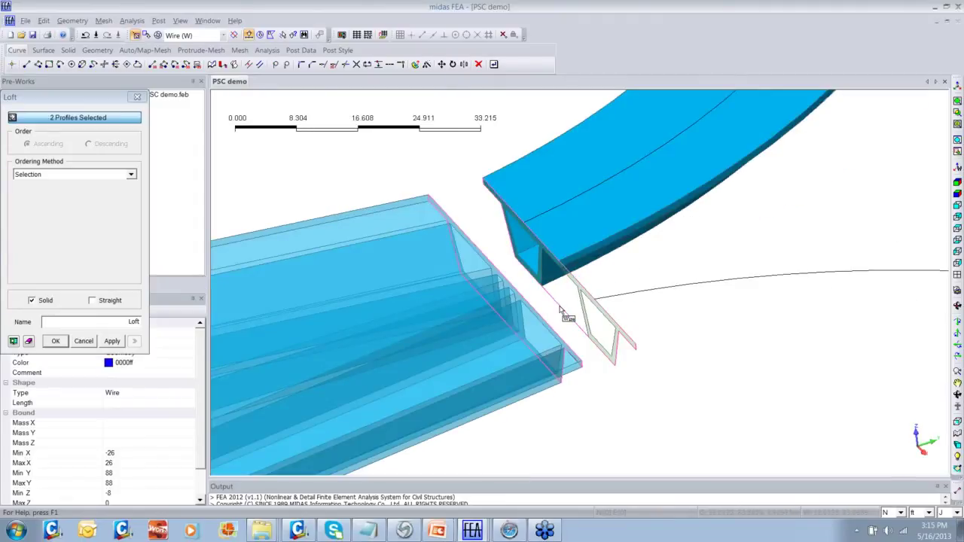
{"action": "middle_click_drag", "start_coordinate": [620, 390], "coordinate": [143, 296], "text": "ctrl"}
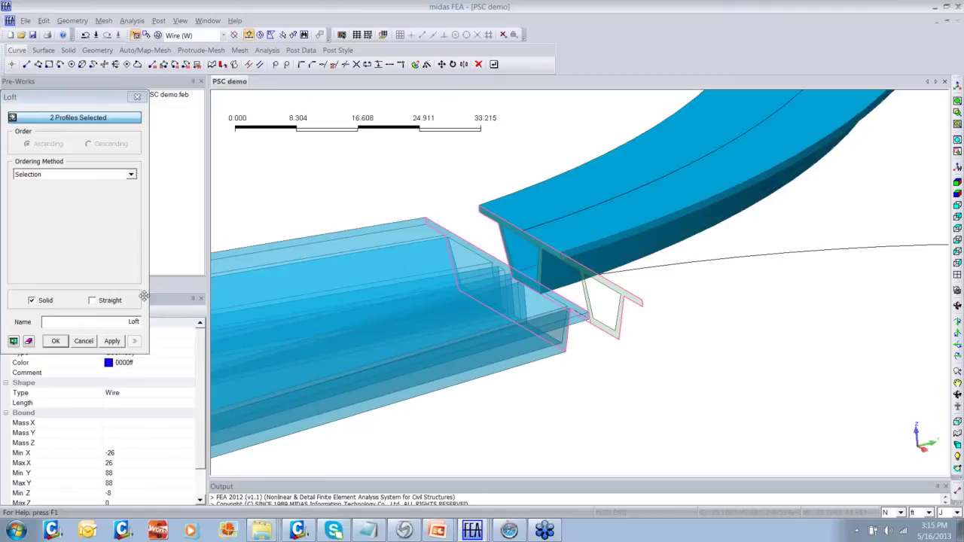
{"action": "left_click", "coordinate": [55, 341]}
Step: Sweep the inner cell wire of the positive X branch section as a solid along its curved guide line
{"action": "middle_click_drag", "start_coordinate": [588, 351], "coordinate": [413, 281], "text": "ctrl"}
{"action": "left_click", "coordinate": [72, 20]}
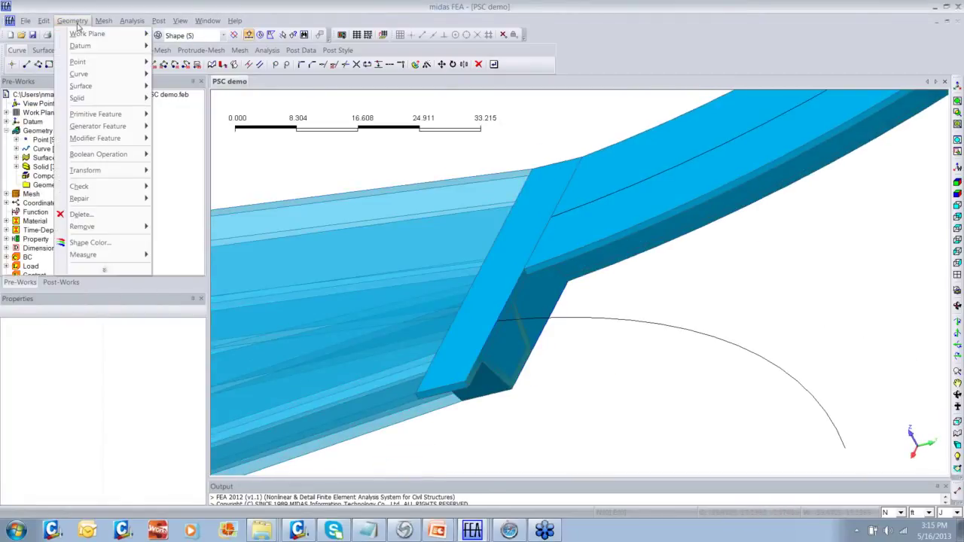
{"action": "mouse_move", "coordinate": [113, 125]}
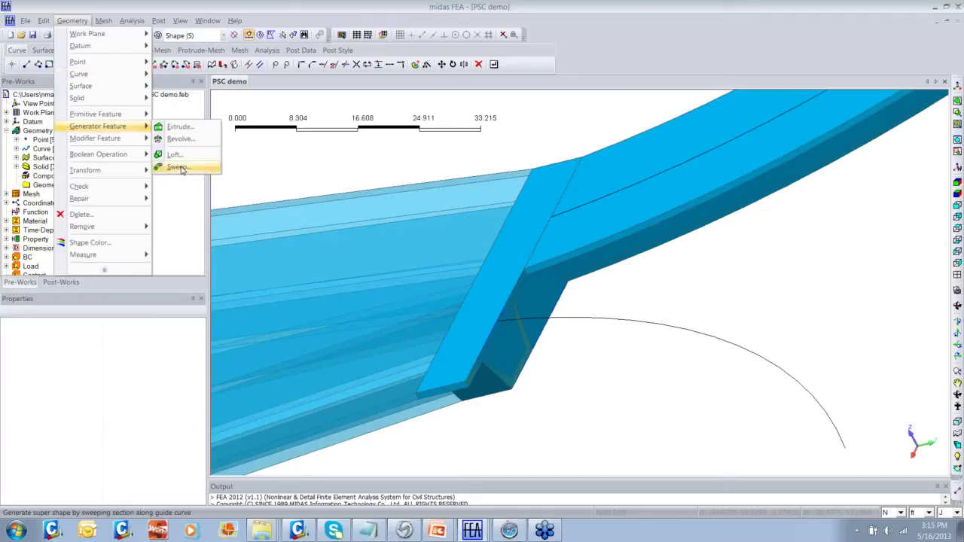
{"action": "left_click", "coordinate": [202, 172]}
{"action": "key", "text": "alt+Tab"}
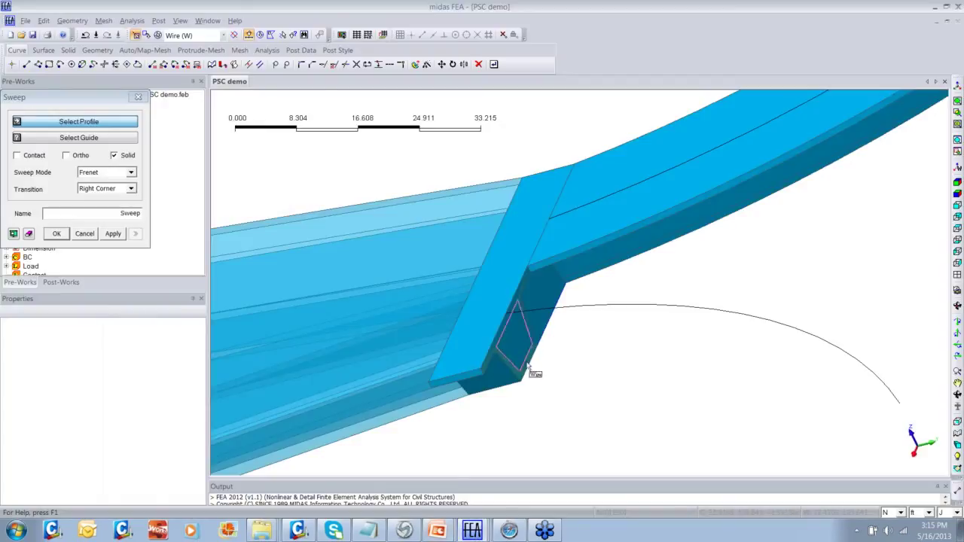
{"action": "left_click", "coordinate": [532, 370]}
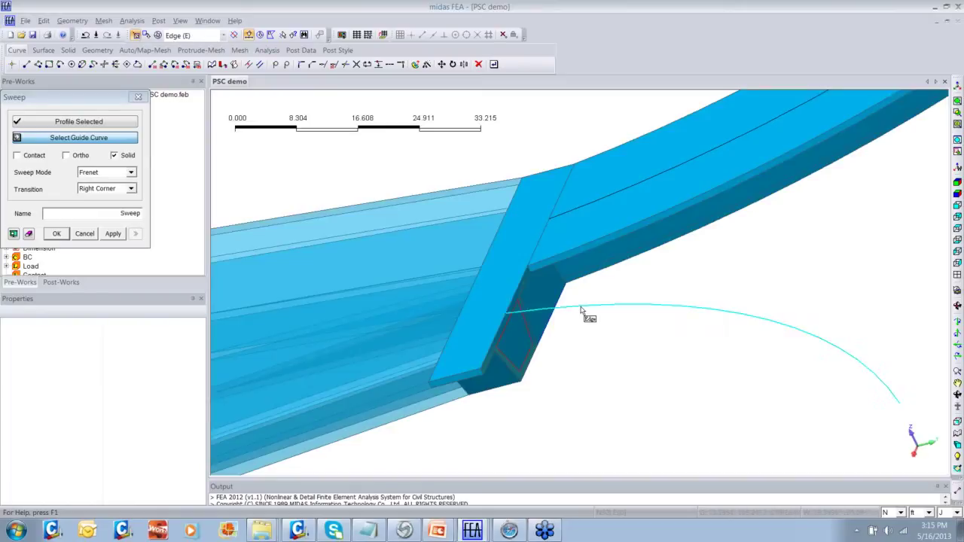
{"action": "left_click", "coordinate": [584, 309]}
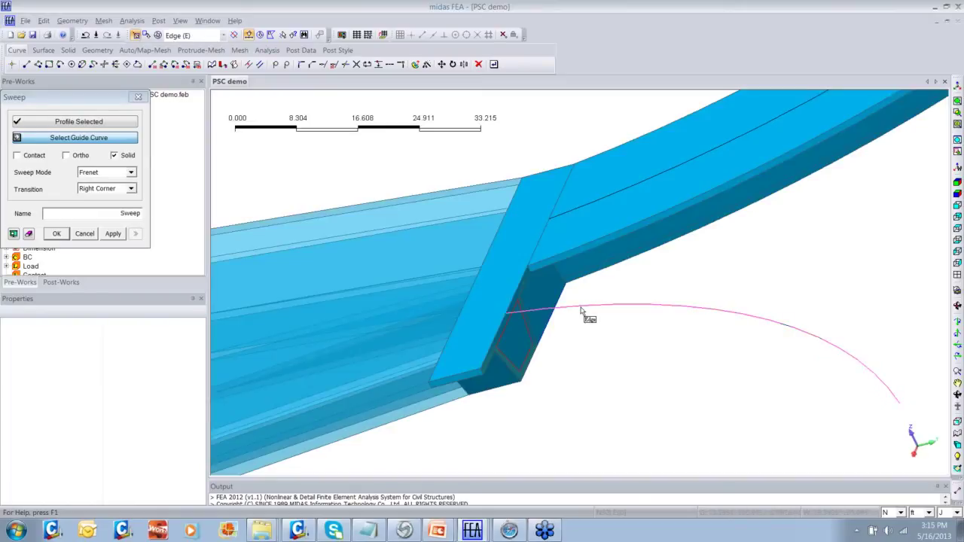
{"action": "left_click", "coordinate": [113, 234]}
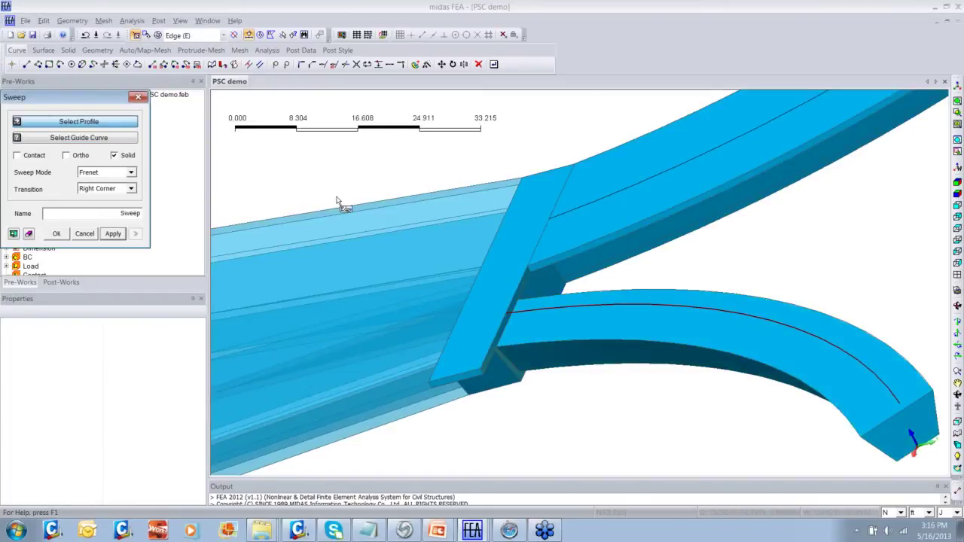
Step: Sweep the outer profile wire of the positive X branch section as a solid along the same curved guide, then finish sweeping
{"action": "key", "text": "w"}
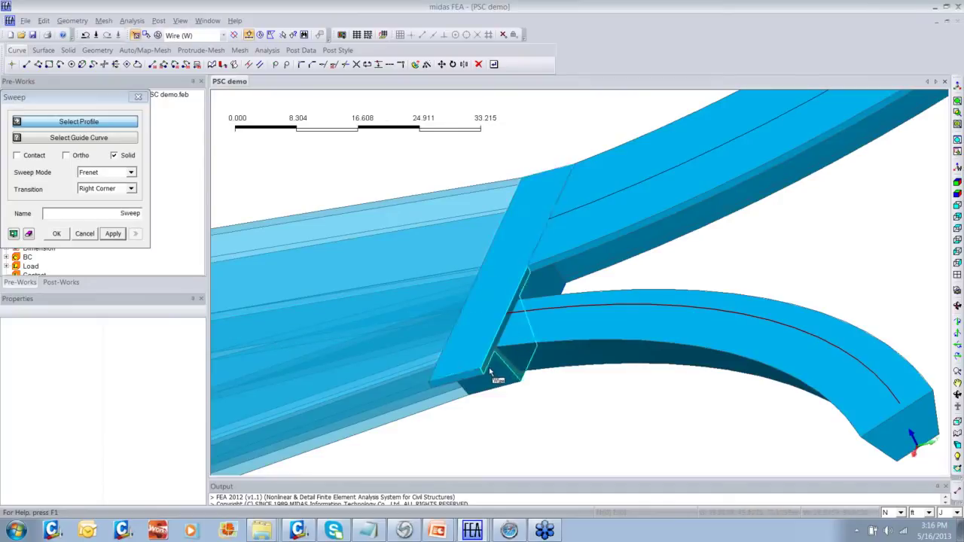
{"action": "left_click", "coordinate": [495, 370]}
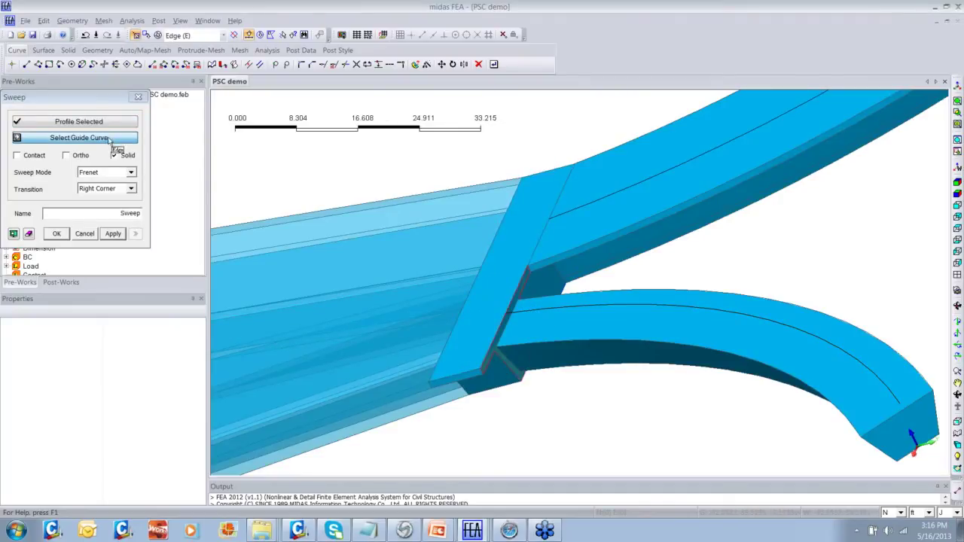
{"action": "left_click", "coordinate": [630, 304]}
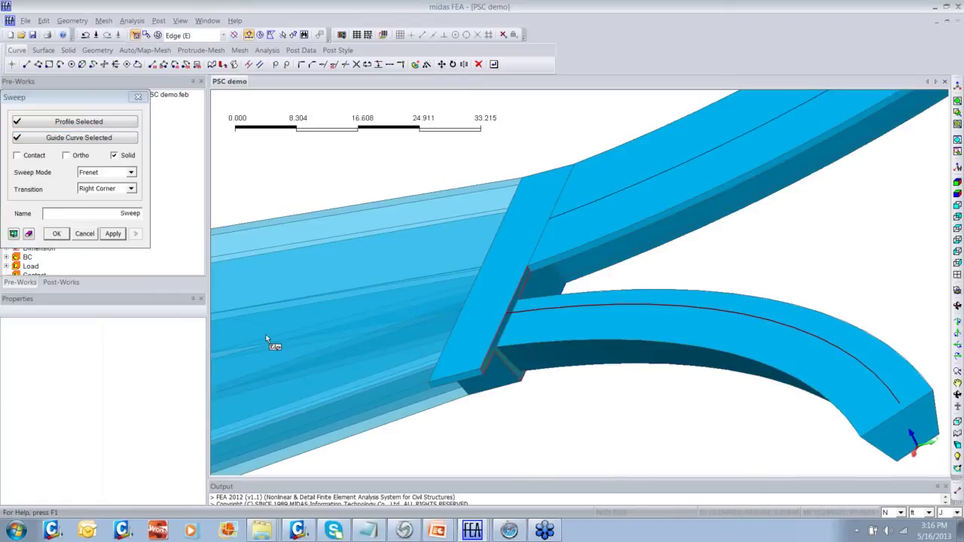
{"action": "left_click", "coordinate": [119, 236]}
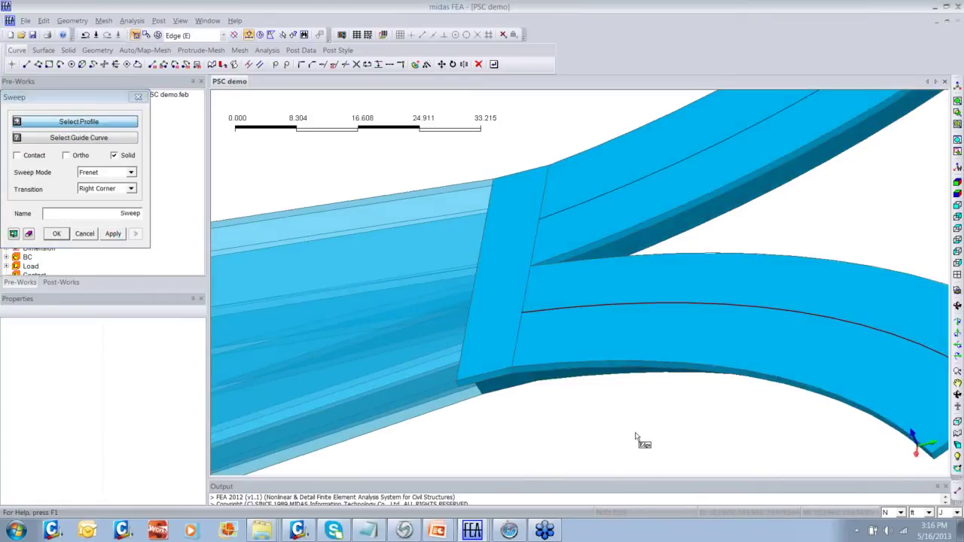
{"action": "middle_click_drag", "start_coordinate": [904, 131], "coordinate": [927, 131]}
{"action": "left_click", "coordinate": [957, 85]}
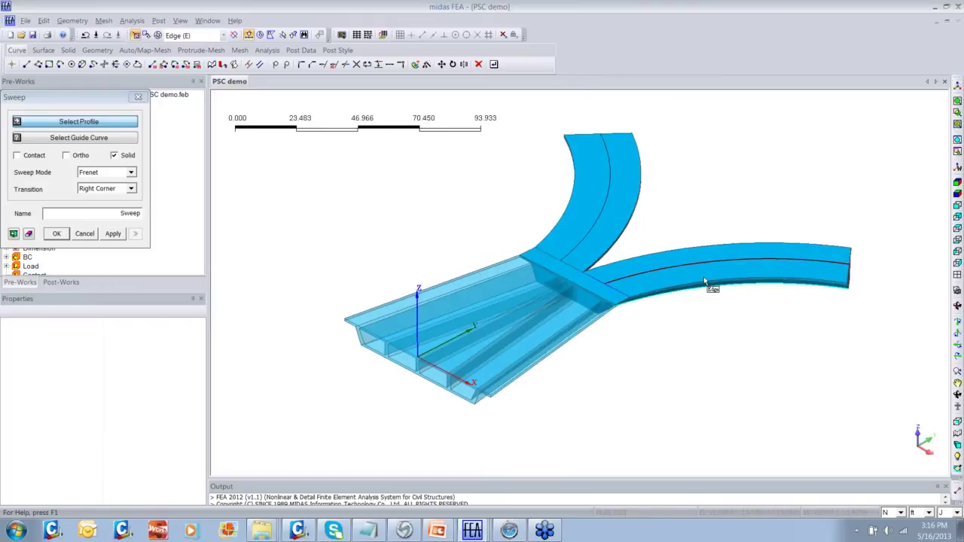
{"action": "left_click", "coordinate": [138, 99]}
Step: Set the transparency level of all bridge shapes to 9
{"action": "key", "text": "s"}
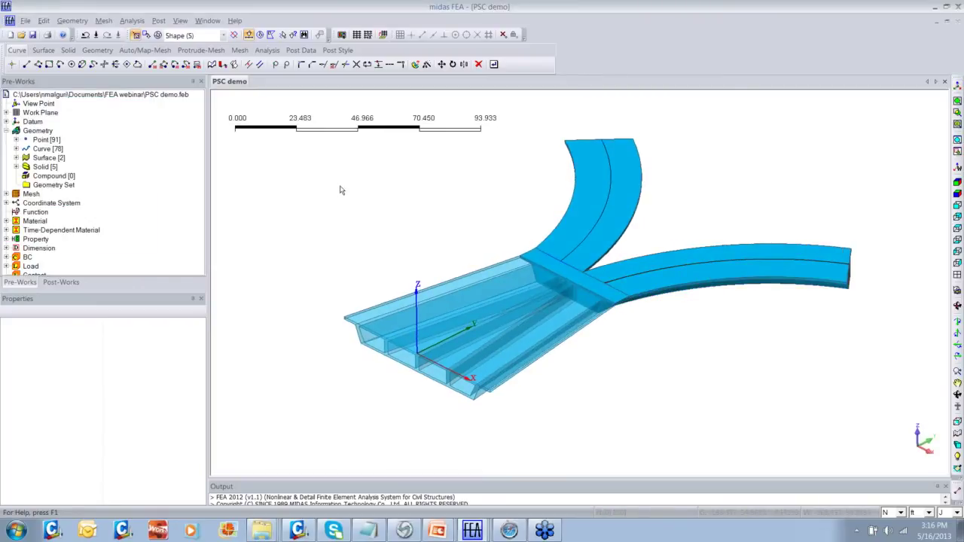
{"action": "left_click", "coordinate": [522, 271]}
{"action": "right_click", "coordinate": [522, 271]}
{"action": "left_click", "coordinate": [519, 284]}
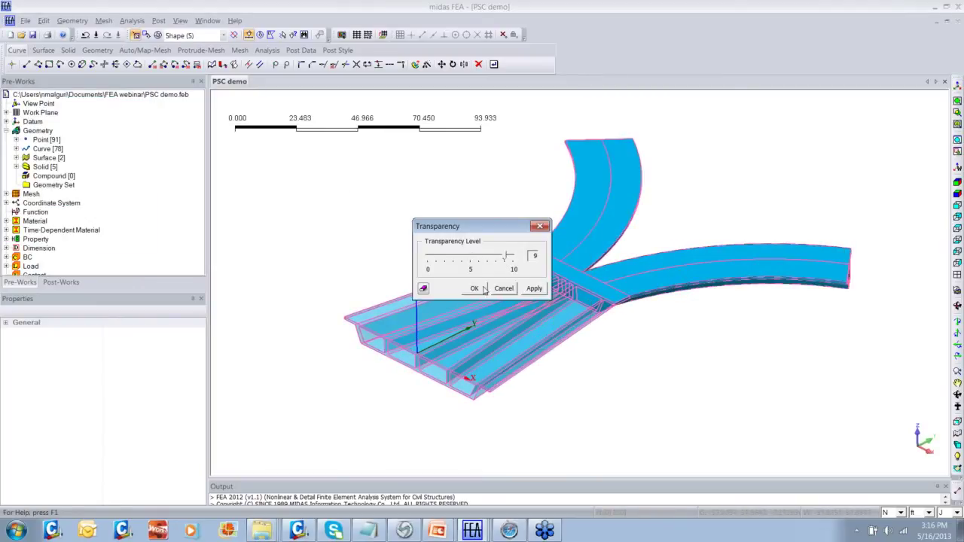
{"action": "left_click", "coordinate": [484, 287]}
Step: Examine the transparent deck, transition block, branches and tendon lines from several angles, including from above, and restore the isometric view
{"action": "middle_click_drag", "start_coordinate": [482, 223], "coordinate": [386, 245]}
{"action": "middle_click_drag", "start_coordinate": [573, 331], "coordinate": [384, 238], "text": "ctrl"}
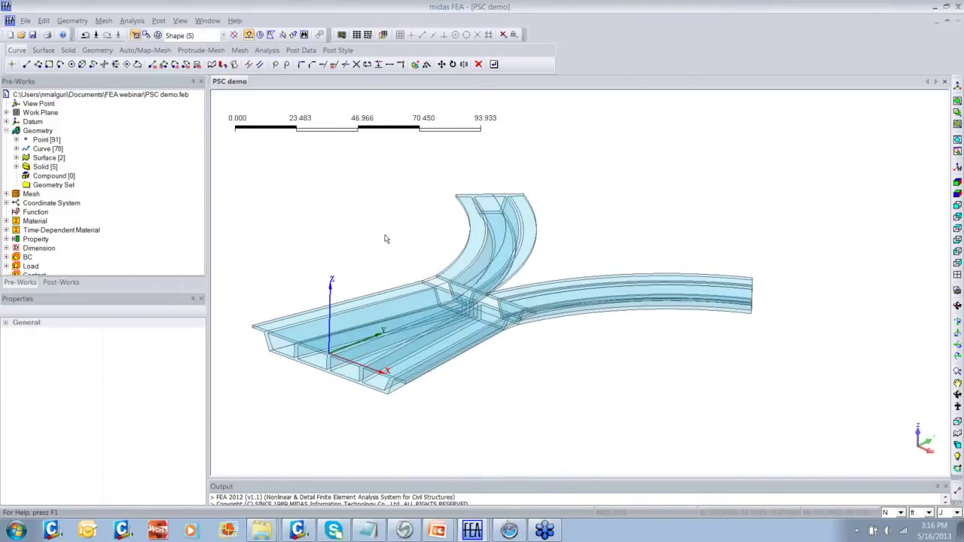
{"action": "middle_click_drag", "start_coordinate": [358, 239], "coordinate": [419, 239], "text": "ctrl"}
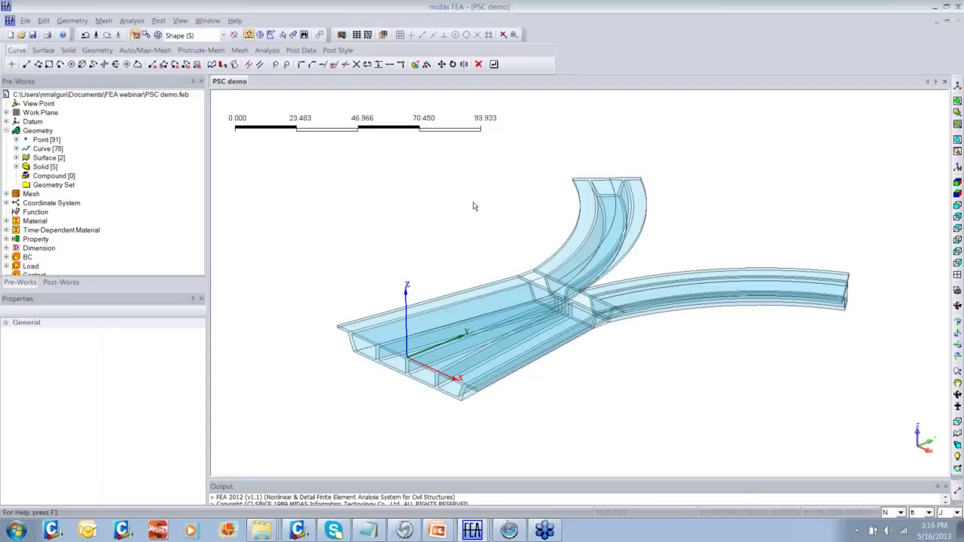
{"action": "mouse_move", "coordinate": [488, 223]}
{"action": "middle_mouse_down", "text": "ctrl"}
{"action": "mouse_move", "coordinate": [555, 246]}
{"action": "mouse_move", "coordinate": [422, 235]}
{"action": "mouse_move", "coordinate": [500, 280]}
{"action": "mouse_move", "coordinate": [500, 226]}
{"action": "middle_mouse_up", "text": "ctrl"}
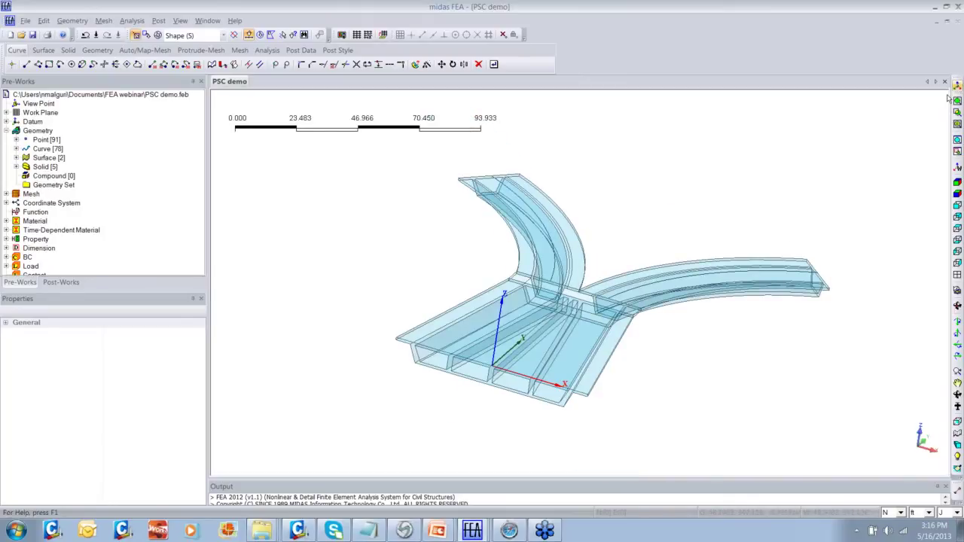
{"action": "middle_click_drag", "start_coordinate": [528, 314], "coordinate": [577, 396], "text": "ctrl"}
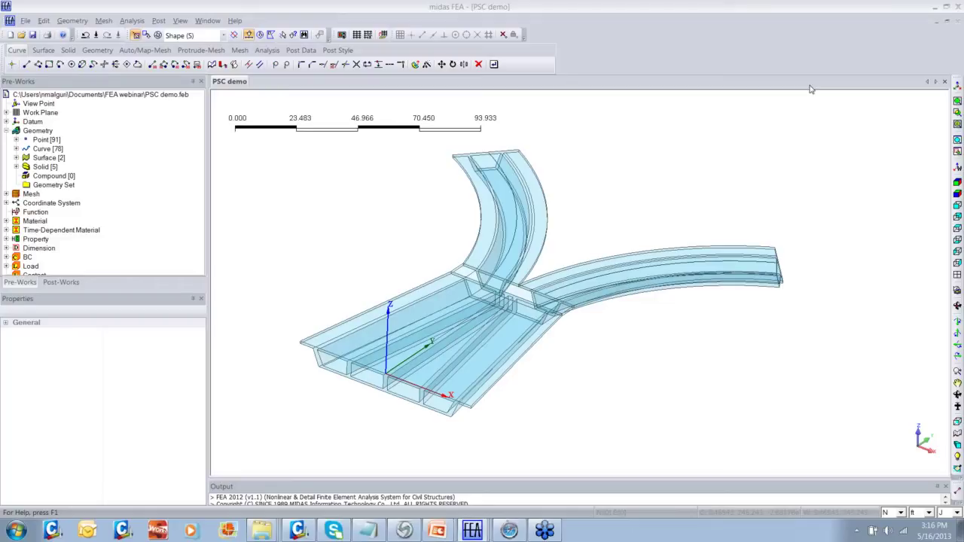
{"action": "middle_click_drag", "start_coordinate": [674, 266], "coordinate": [607, 367], "text": "ctrl"}
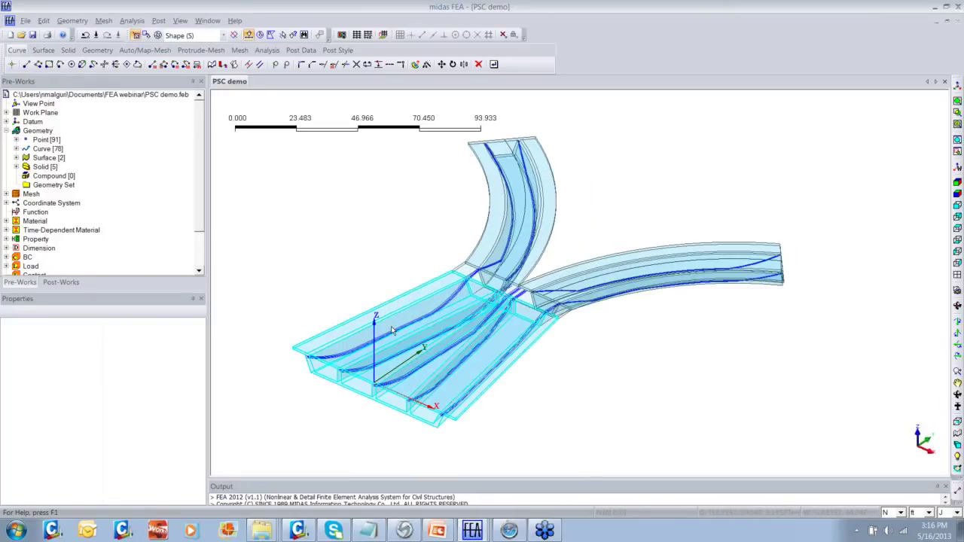
{"action": "left_click", "coordinate": [957, 228]}
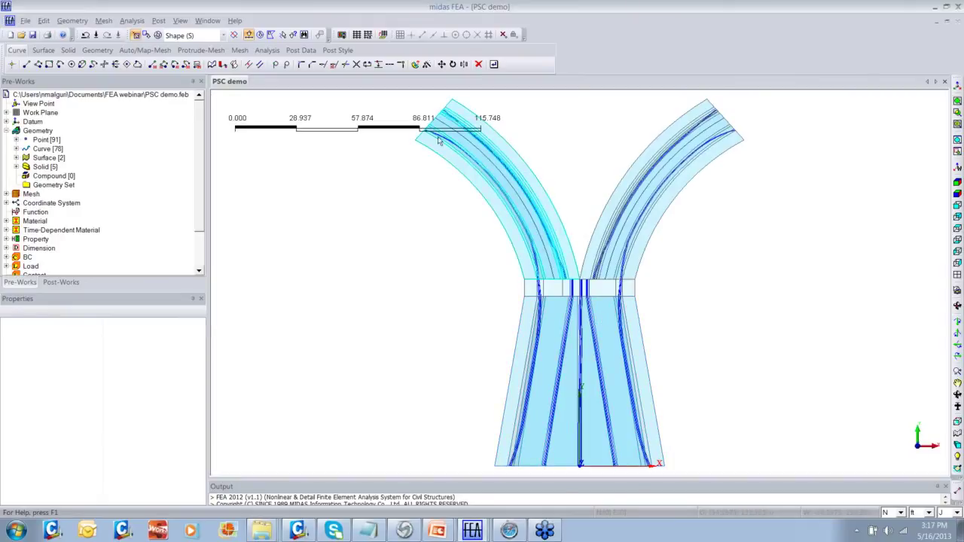
{"action": "left_click", "coordinate": [958, 86]}
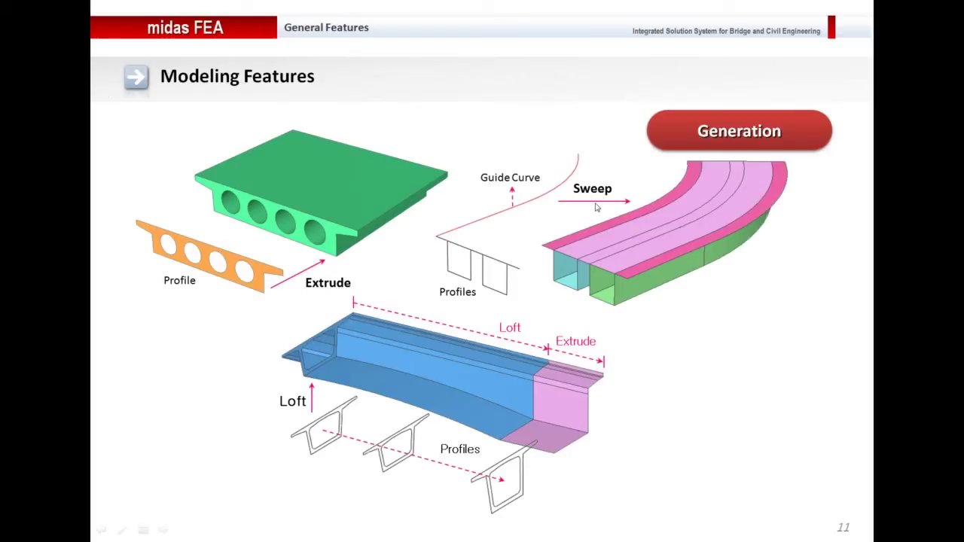
{"action": "left_click", "coordinate": [595, 208]}
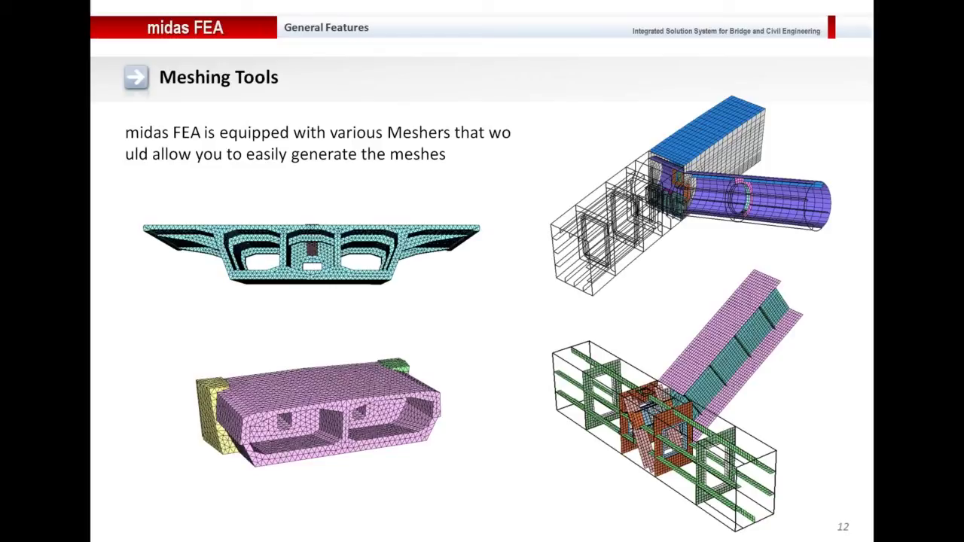
{"action": "left_click", "coordinate": [419, 212]}
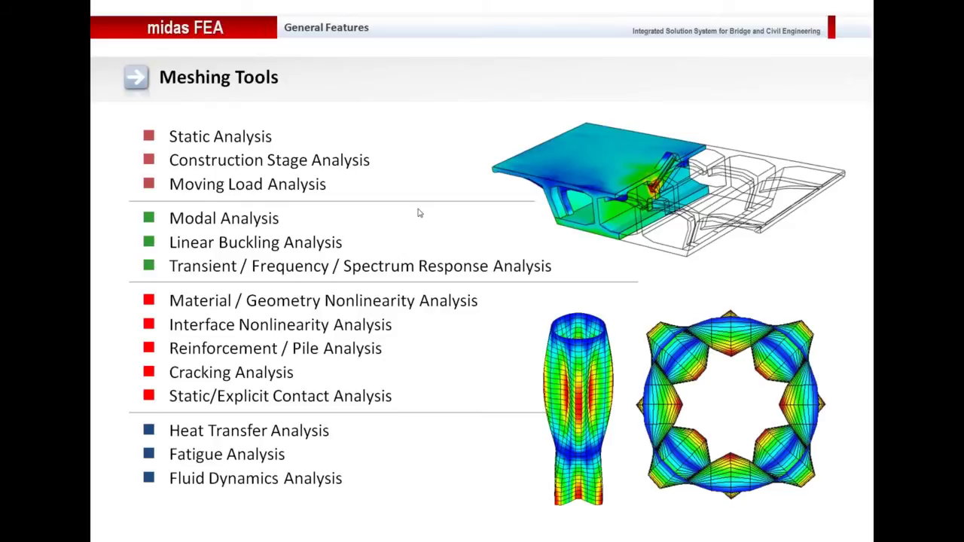
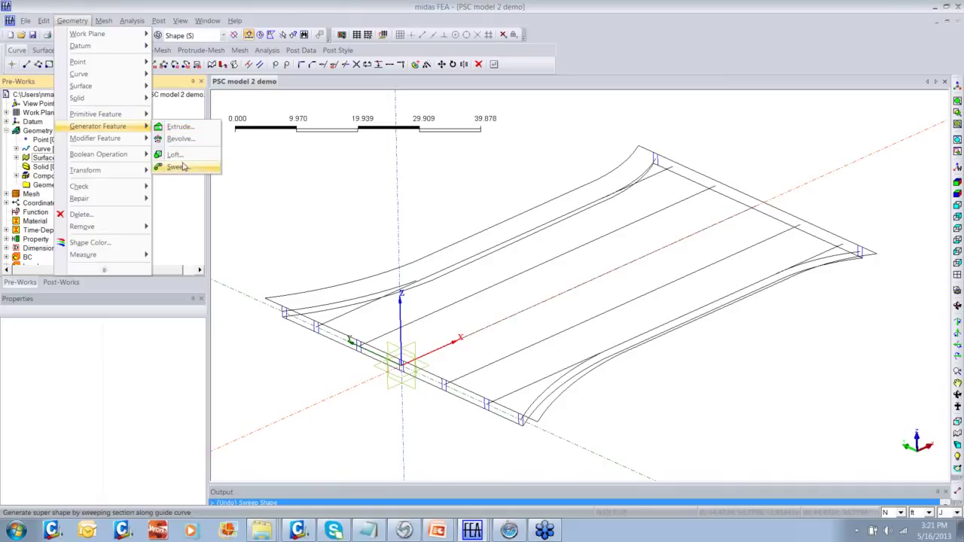
Step: Sweep the outermost rectangular girder profile at the positive Y end of the start edge as a solid along its curved guide
{"action": "left_click", "coordinate": [176, 166]}
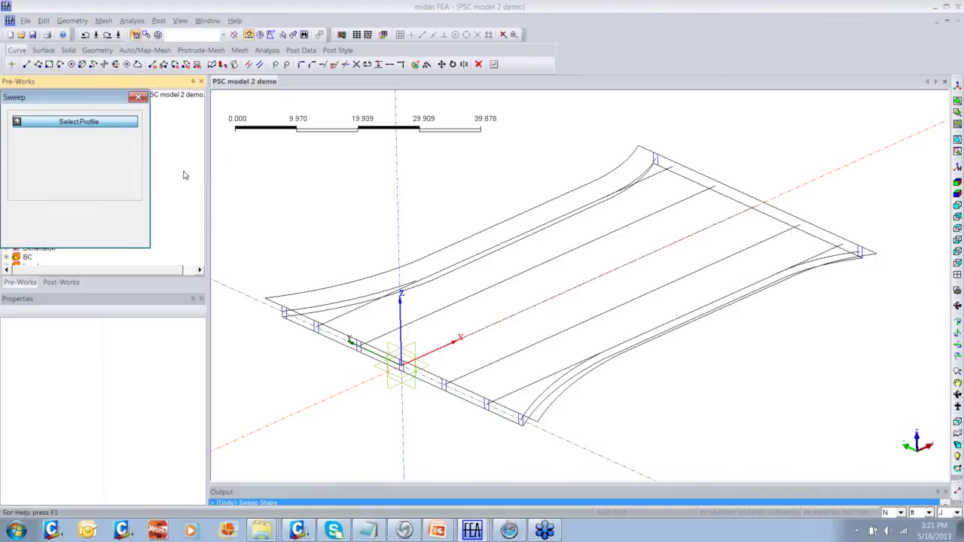
{"action": "left_click", "coordinate": [292, 320]}
{"action": "left_click", "coordinate": [308, 311]}
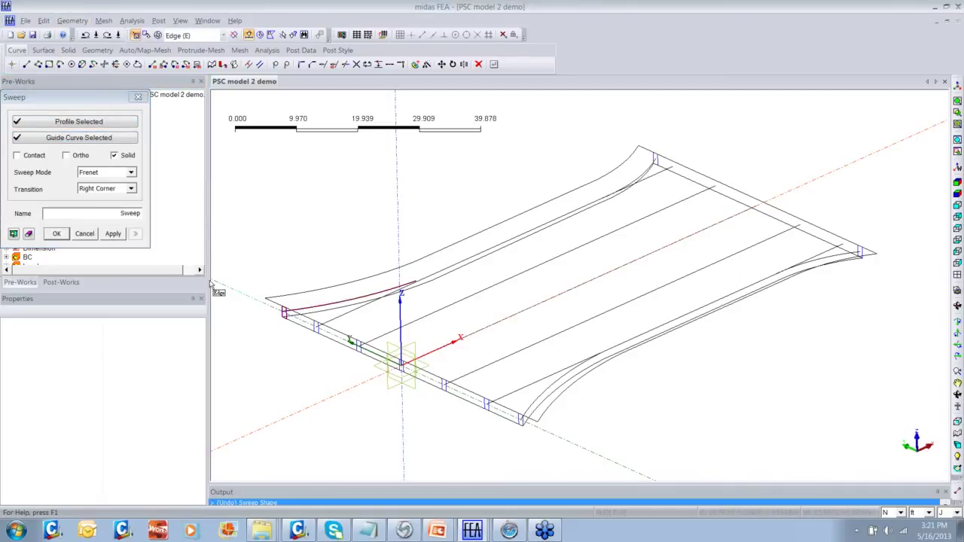
{"action": "left_click", "coordinate": [113, 234]}
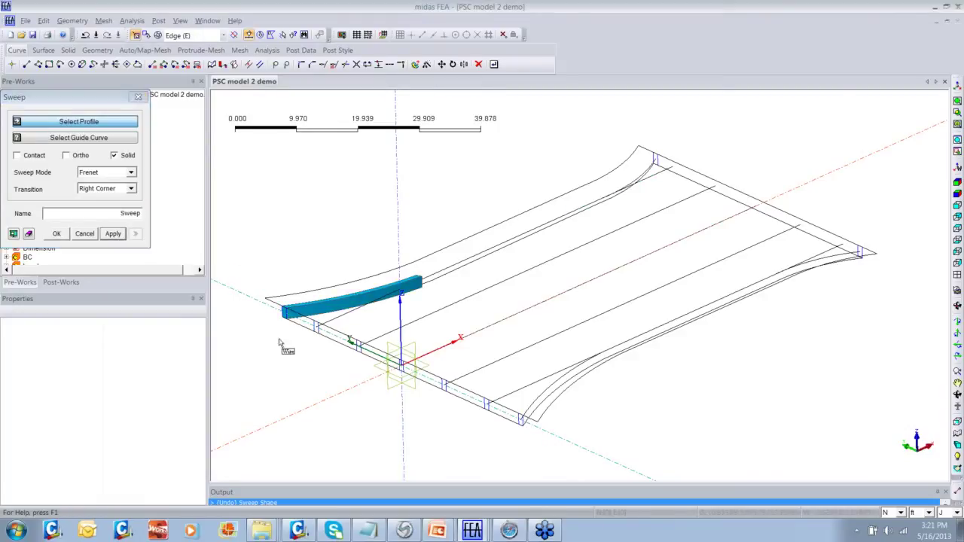
Step: Sweep the neighbouring rectangular girder profile as a solid along its straight guide line spanning the deck
{"action": "left_click", "coordinate": [317, 332]}
{"action": "left_click", "coordinate": [335, 320]}
{"action": "left_click", "coordinate": [113, 233]}
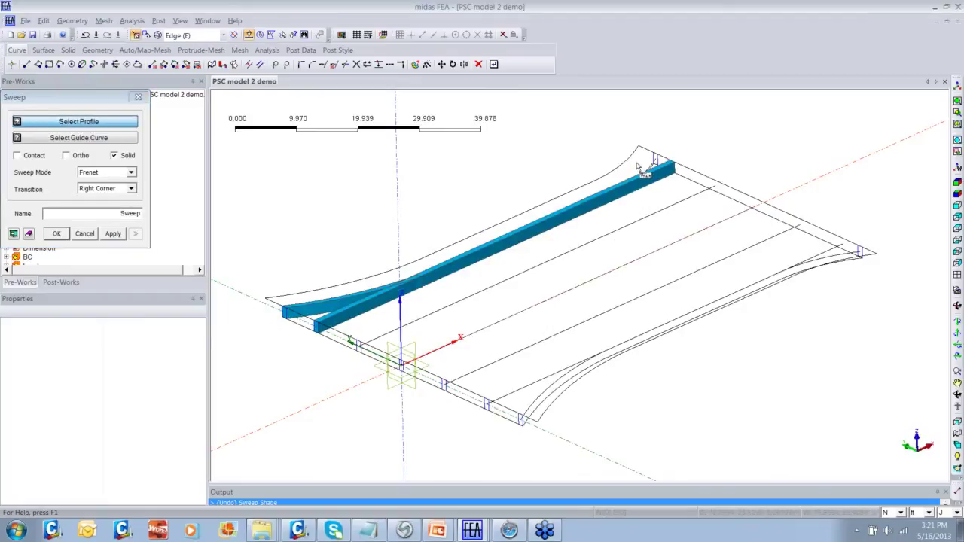
Step: Sweep the third rectangular girder profile from the positive Y end of the start edge as a solid along its straight guide line
{"action": "key", "text": "w"}
{"action": "left_click", "coordinate": [360, 346]}
{"action": "key", "text": "e"}
{"action": "left_click", "coordinate": [375, 340]}
{"action": "left_click", "coordinate": [113, 234]}
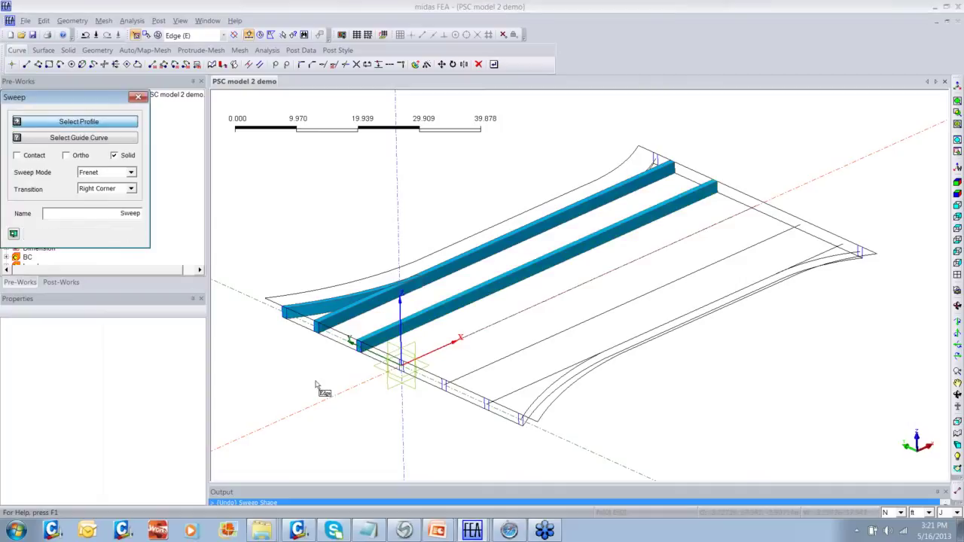
Step: Sweep the centre girder profile at the origin as a solid along its straight guide line
{"action": "key", "text": "w"}
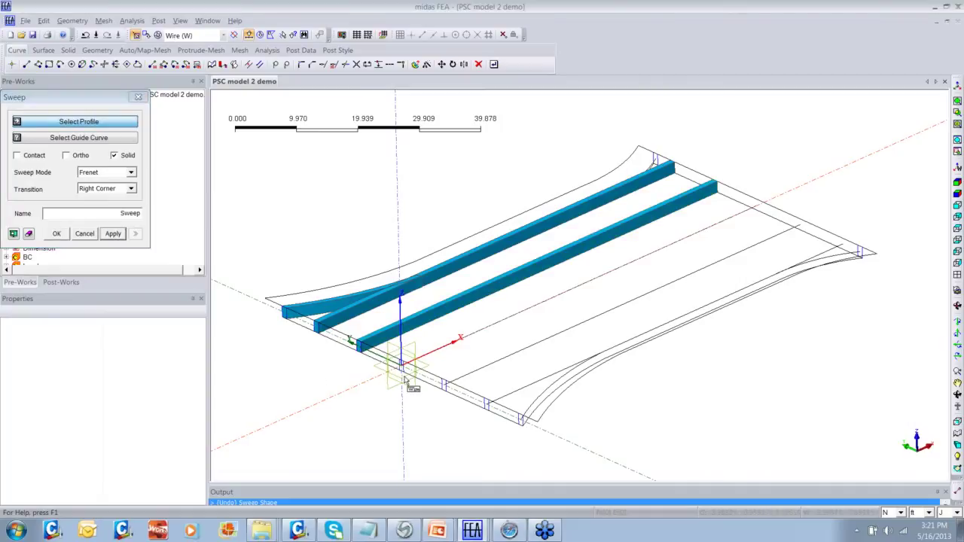
{"action": "left_click", "coordinate": [404, 376]}
{"action": "key", "text": "e"}
{"action": "left_click", "coordinate": [419, 358]}
{"action": "left_click", "coordinate": [113, 234]}
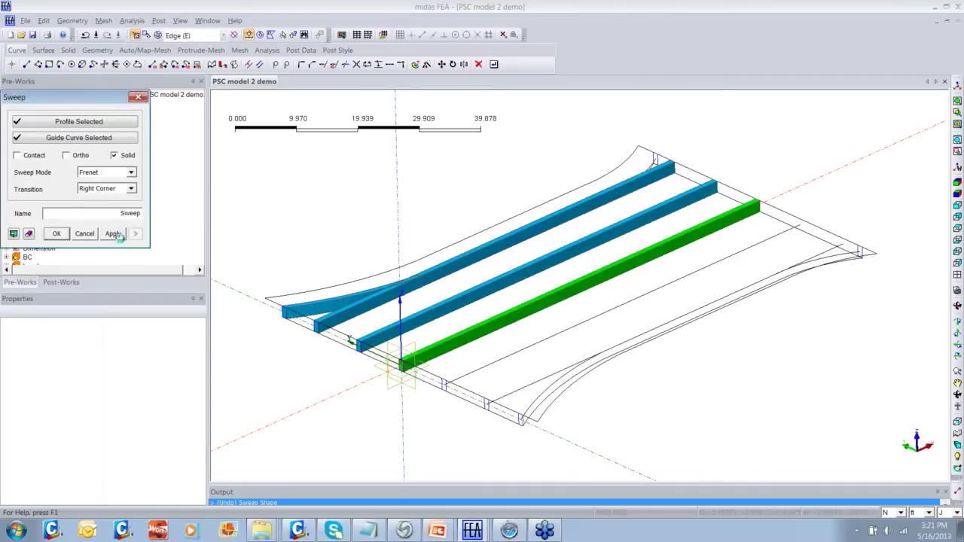
Step: Sweep the first girder profile on the negative Y side of the origin as a solid along its straight guide line
{"action": "key", "text": "w"}
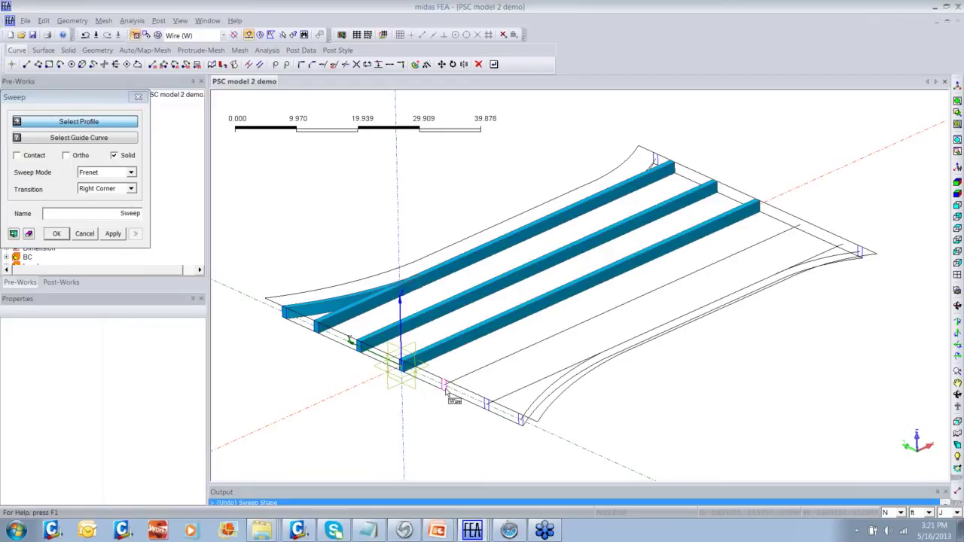
{"action": "left_click", "coordinate": [447, 387]}
{"action": "key", "text": "e"}
{"action": "left_click", "coordinate": [441, 385]}
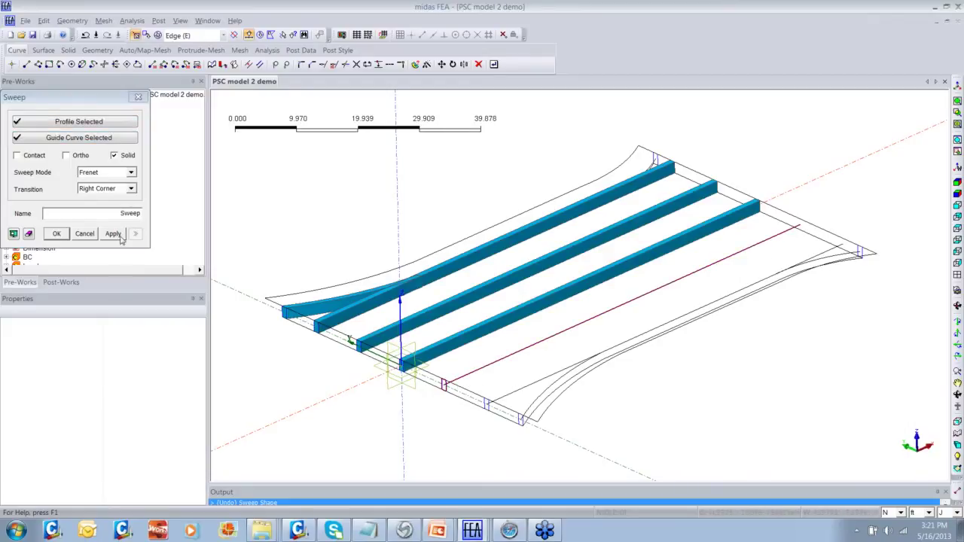
{"action": "left_click", "coordinate": [117, 235]}
{"action": "key", "text": "Return"}
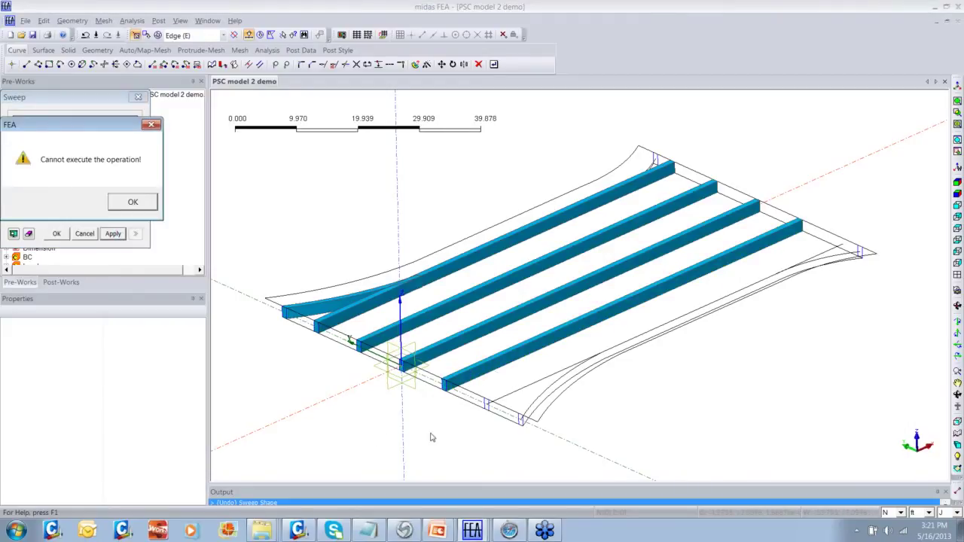
{"action": "left_click", "coordinate": [133, 202]}
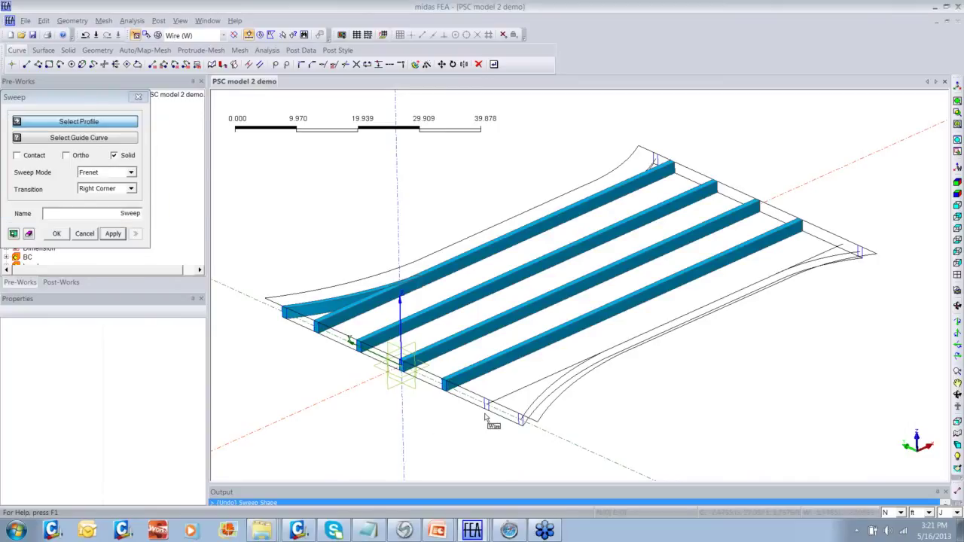
Step: Sweep the second girder profile on the negative Y side of the origin as a solid along its straight guide line
{"action": "left_click", "coordinate": [488, 405]}
{"action": "left_click", "coordinate": [501, 400]}
{"action": "left_click", "coordinate": [113, 234]}
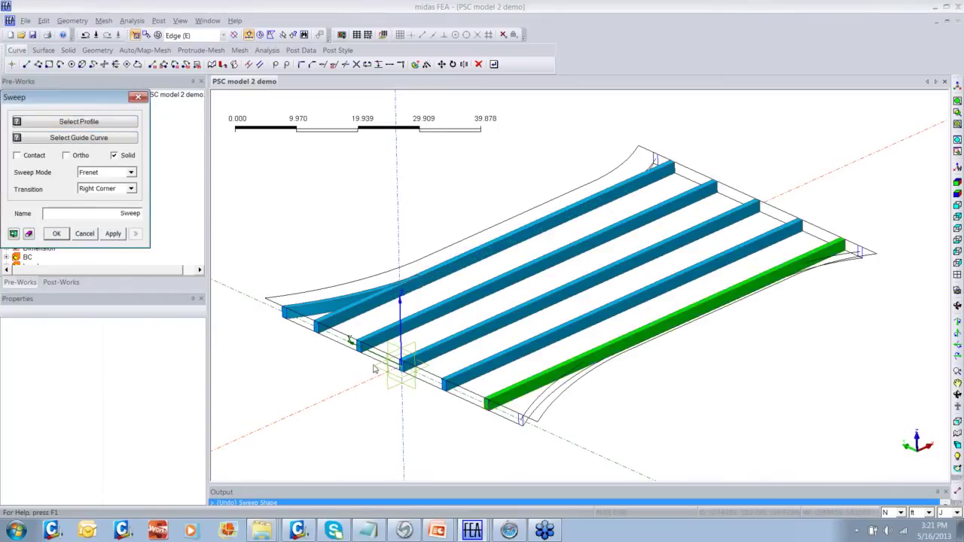
Step: Sweep the outermost girder profile at the negative Y end of the start edge as a solid along its curved guide
{"action": "left_click", "coordinate": [523, 420]}
{"action": "left_click", "coordinate": [531, 416]}
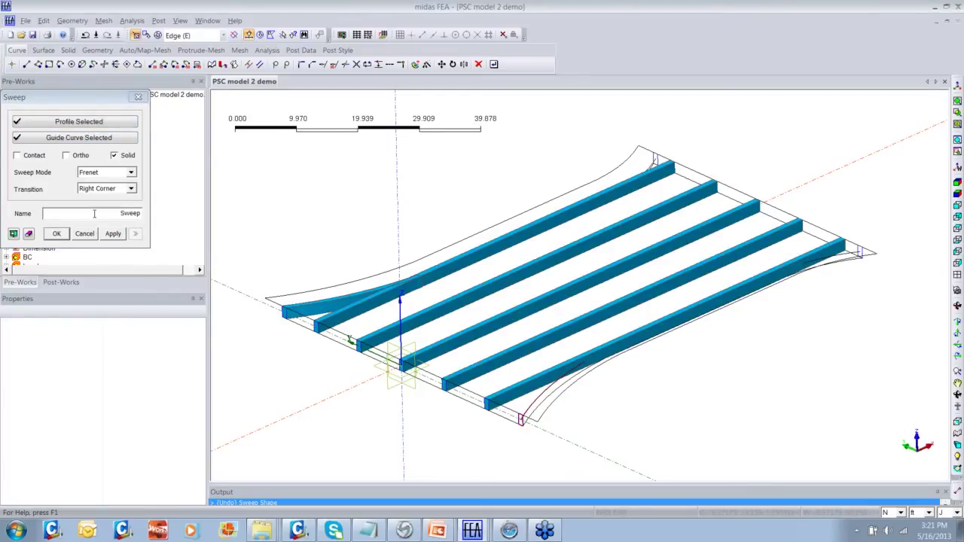
{"action": "left_click", "coordinate": [112, 235]}
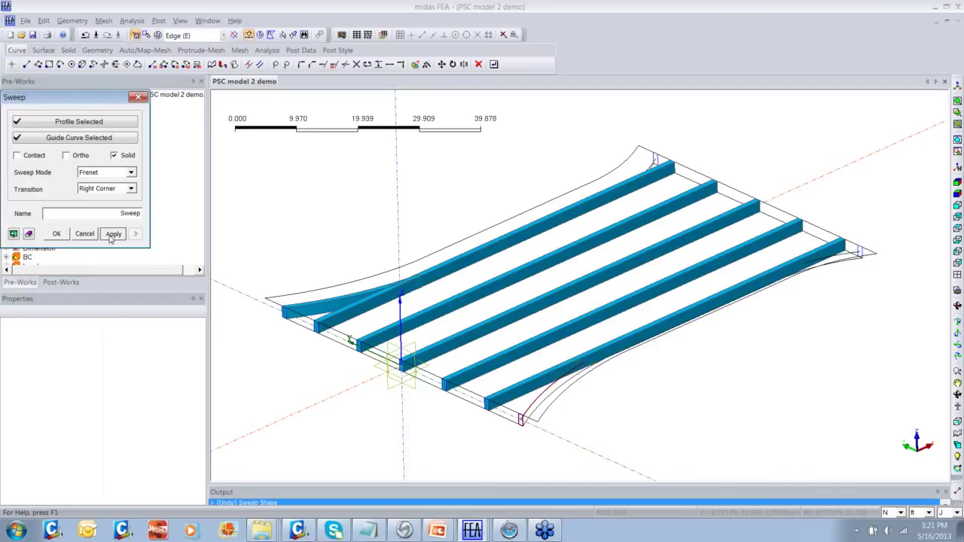
Step: Sweep the outermost profile at the positive Y corner of the far deck end as a solid along its short curved guide
{"action": "middle_click_drag", "start_coordinate": [628, 310], "coordinate": [616, 315]}
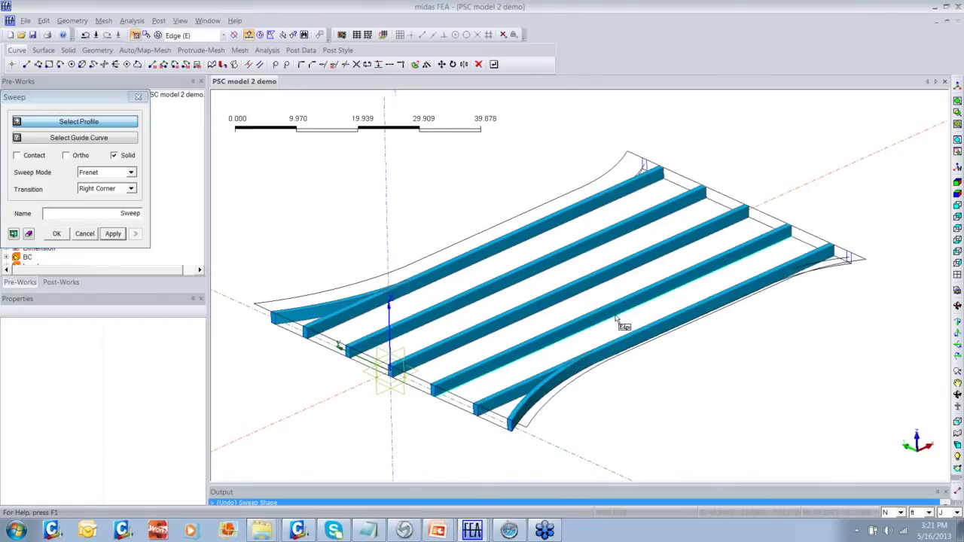
{"action": "scroll", "coordinate": [619, 184], "scroll_direction": "up", "scroll_amount": 2}
{"action": "scroll", "coordinate": [620, 184], "scroll_direction": "up", "scroll_amount": 1}
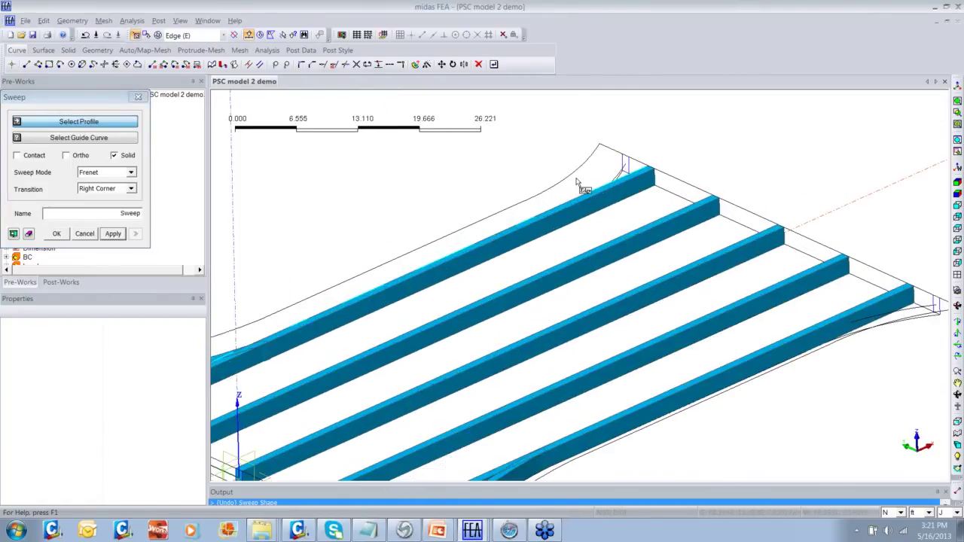
{"action": "key", "text": "w"}
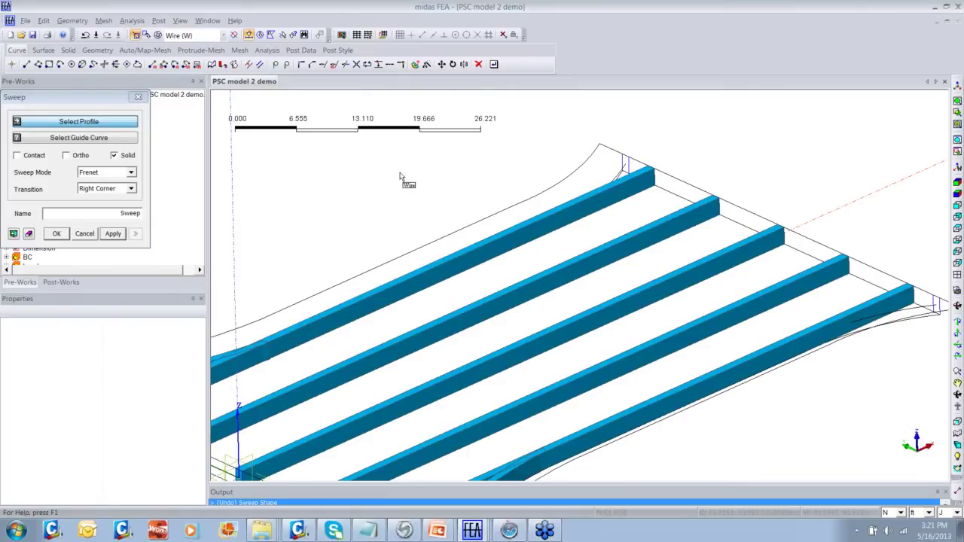
{"action": "left_click", "coordinate": [626, 167]}
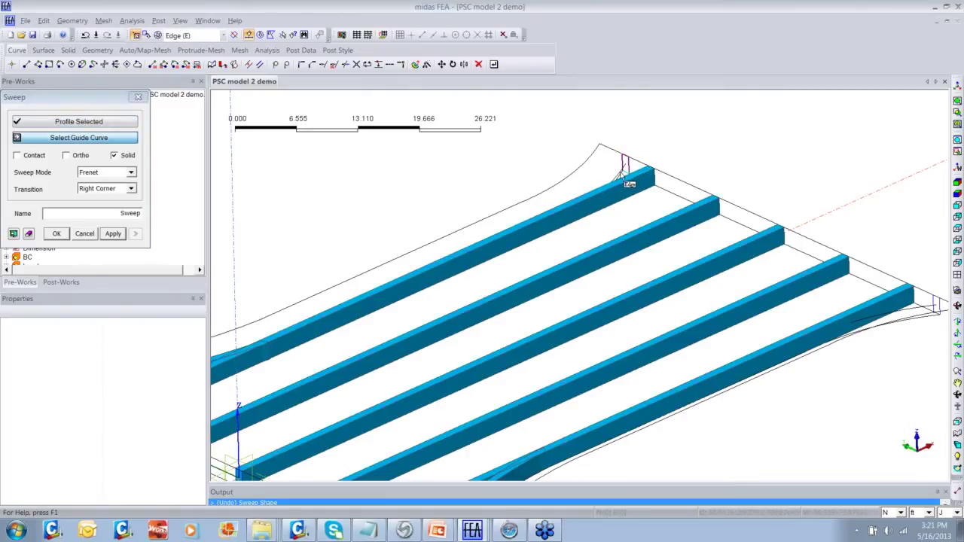
{"action": "left_click", "coordinate": [626, 178]}
{"action": "left_click", "coordinate": [118, 233]}
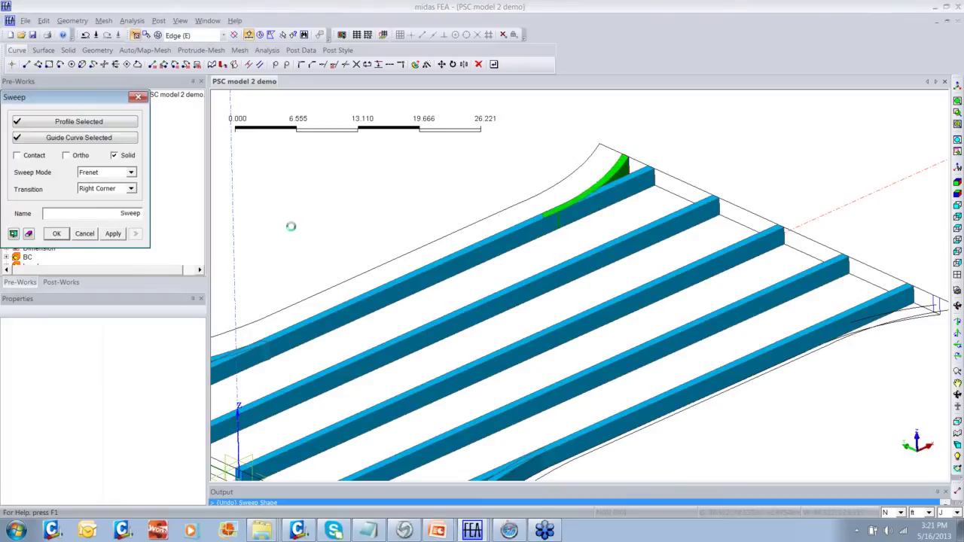
Step: Sweep the outermost profile at the negative Y corner of the far deck end along its short curved guide, check from above, and end Sweep
{"action": "middle_click_drag", "start_coordinate": [559, 277], "coordinate": [400, 181]}
{"action": "middle_click_drag", "start_coordinate": [736, 246], "coordinate": [686, 266]}
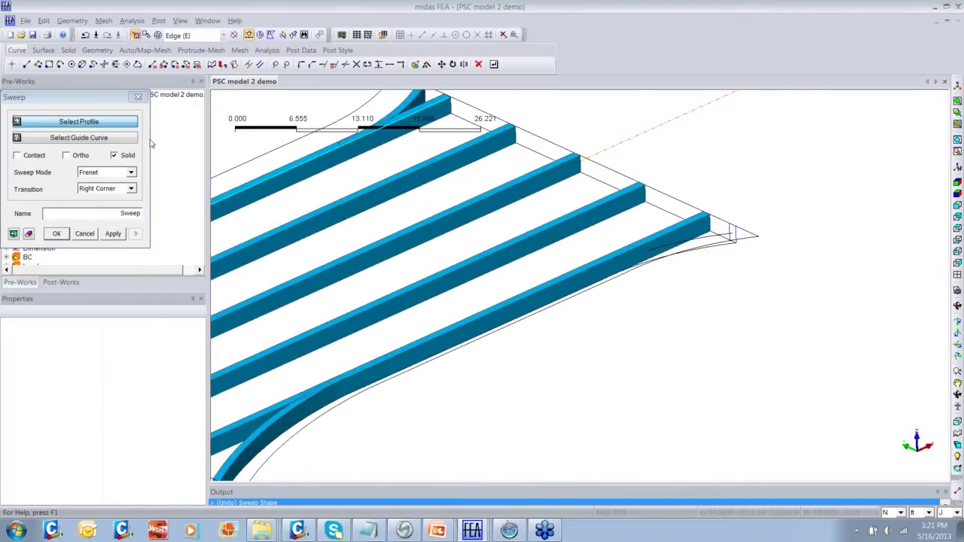
{"action": "left_click", "coordinate": [726, 238]}
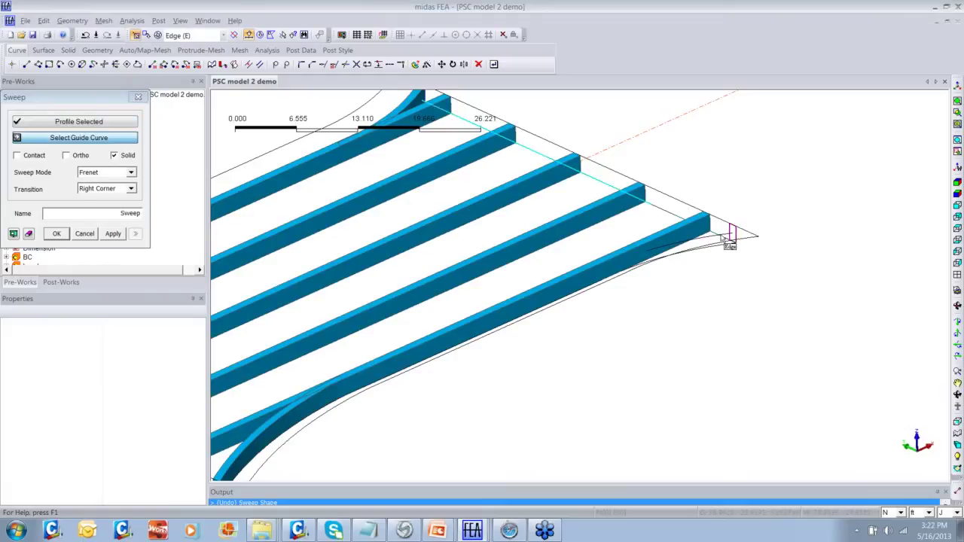
{"action": "left_click", "coordinate": [667, 254]}
{"action": "left_click", "coordinate": [111, 234]}
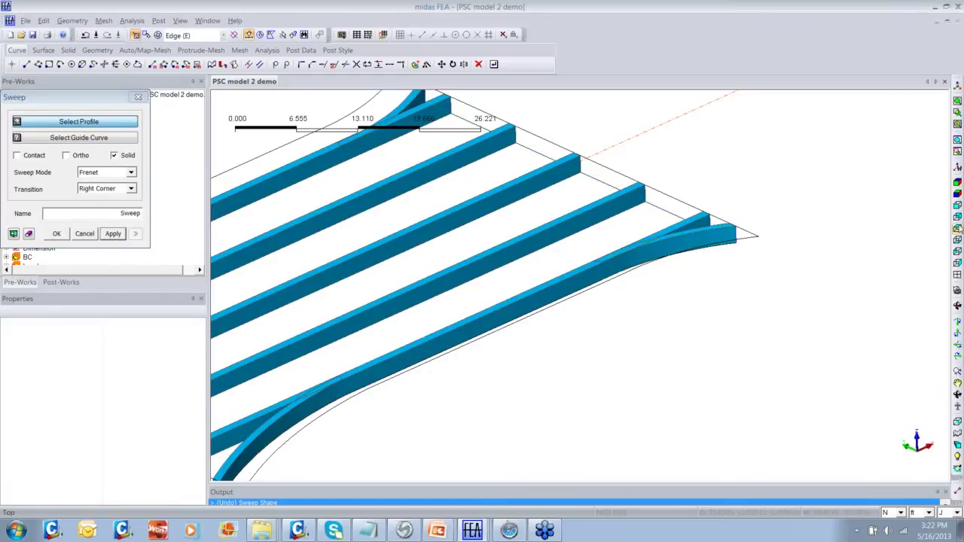
{"action": "left_click", "coordinate": [958, 229]}
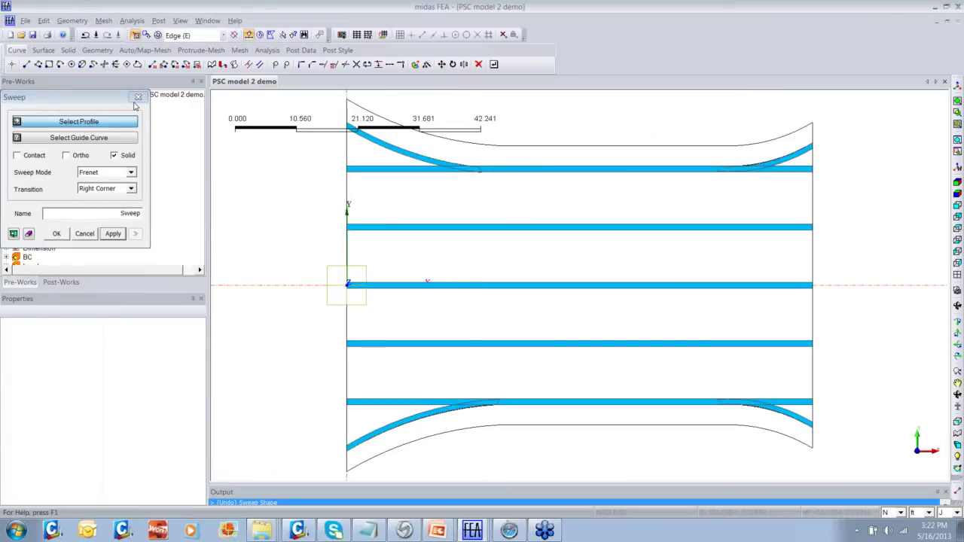
{"action": "key", "text": "Escape"}
Step: Fuse the two curved end girders on the negative Y side into the adjoining straight girder, with Merge Faces enabled and tool objects deleted
{"action": "middle_click_drag", "start_coordinate": [464, 294], "coordinate": [558, 229]}
{"action": "left_click", "coordinate": [957, 87]}
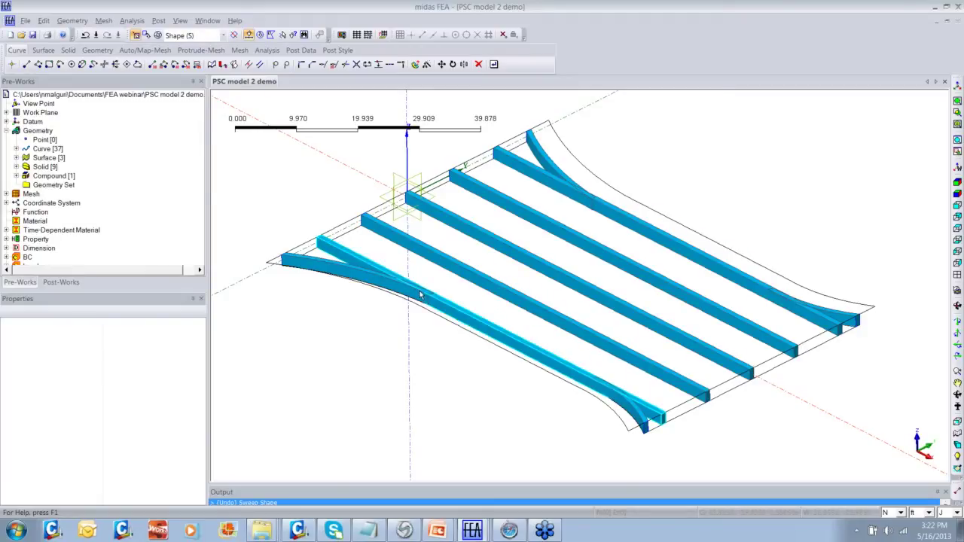
{"action": "left_click", "coordinate": [74, 22]}
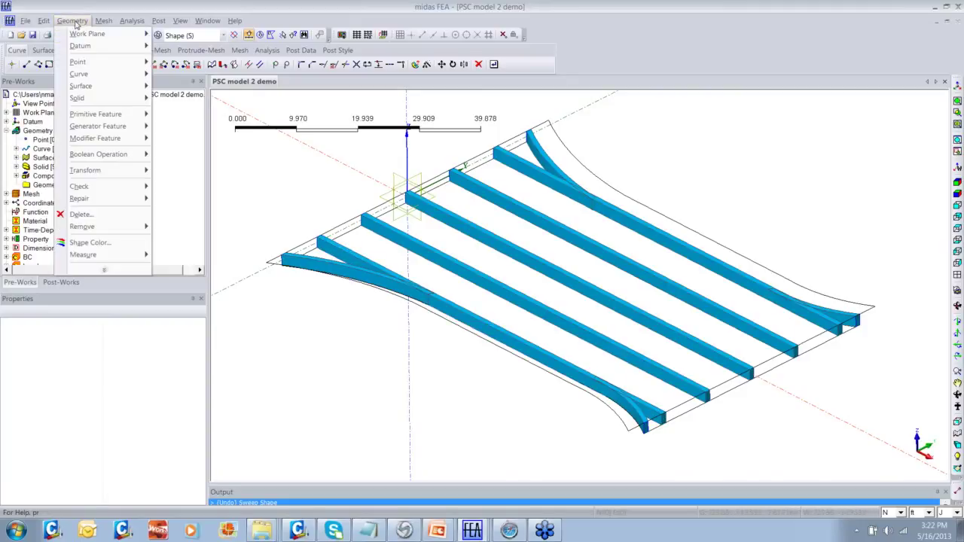
{"action": "mouse_move", "coordinate": [128, 154]}
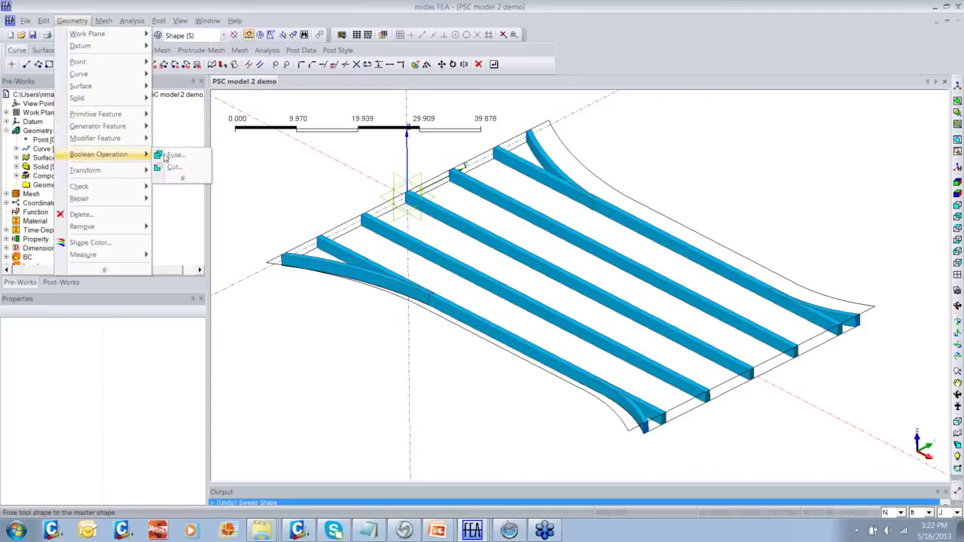
{"action": "left_click", "coordinate": [172, 156]}
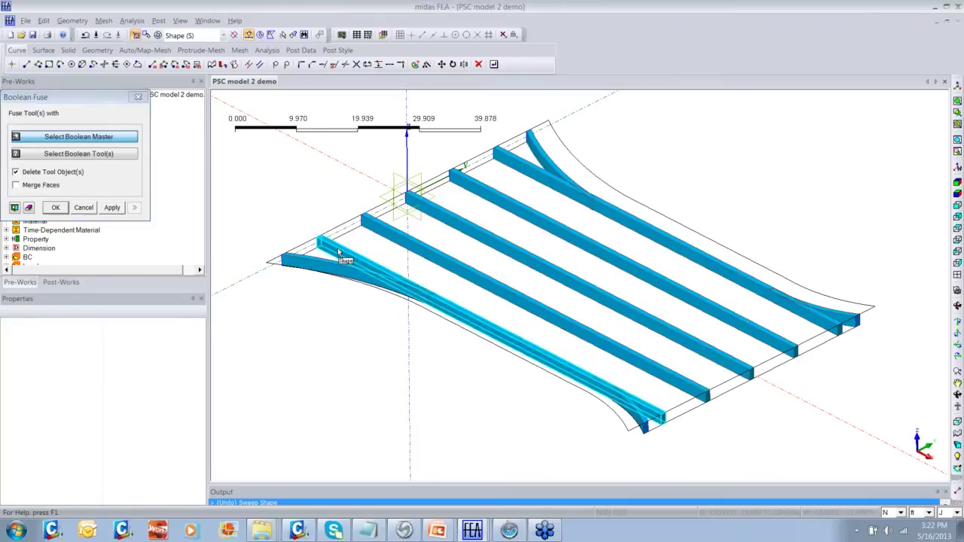
{"action": "left_click", "coordinate": [338, 247]}
{"action": "left_click", "coordinate": [323, 261]}
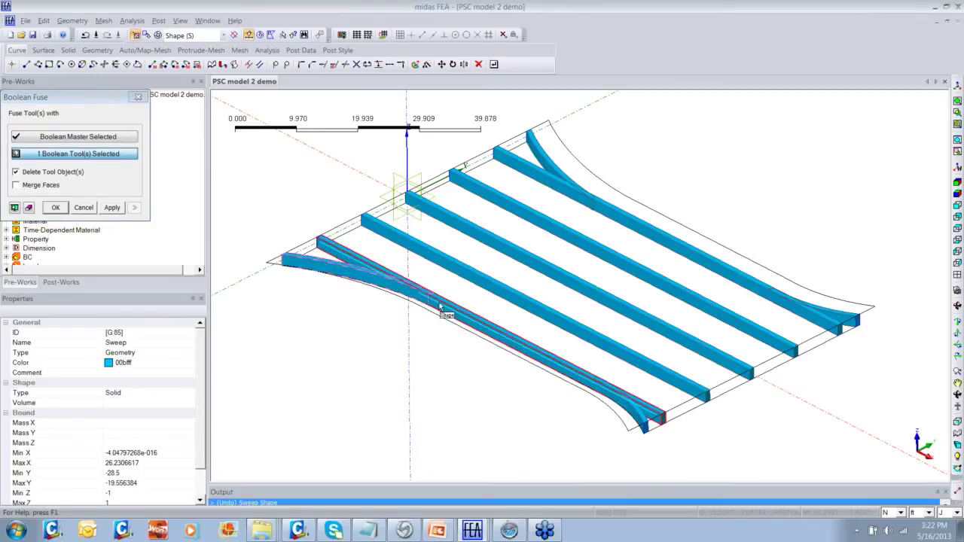
{"action": "left_click", "coordinate": [614, 400]}
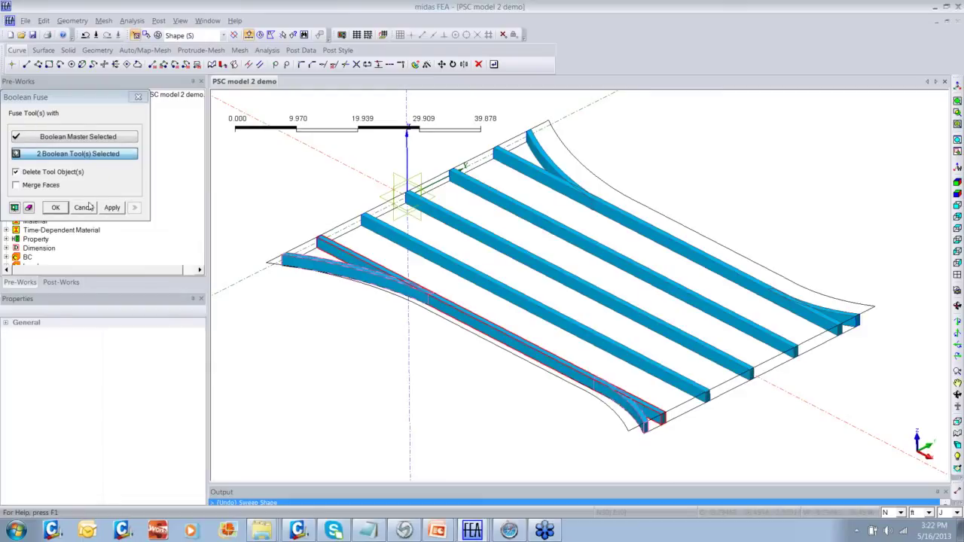
{"action": "left_click", "coordinate": [48, 184]}
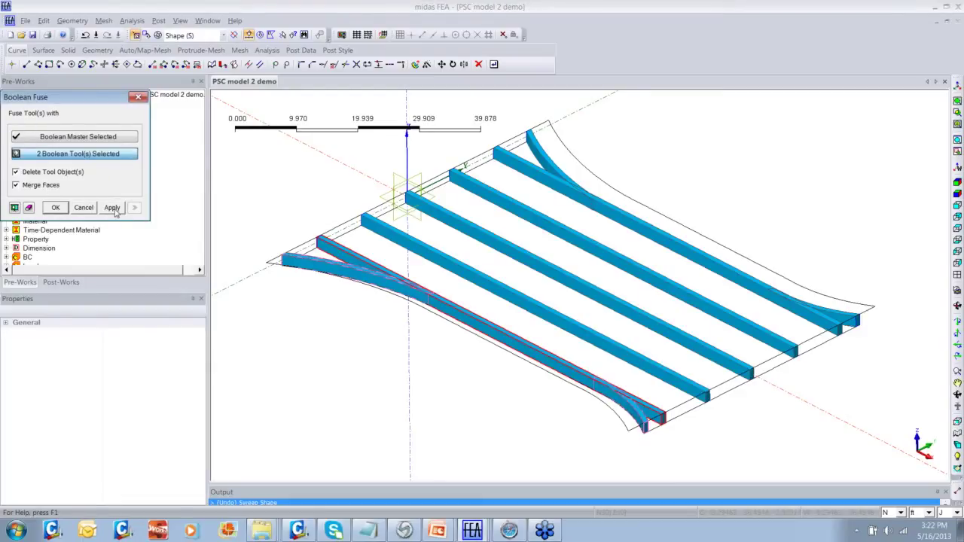
{"action": "left_click", "coordinate": [112, 209]}
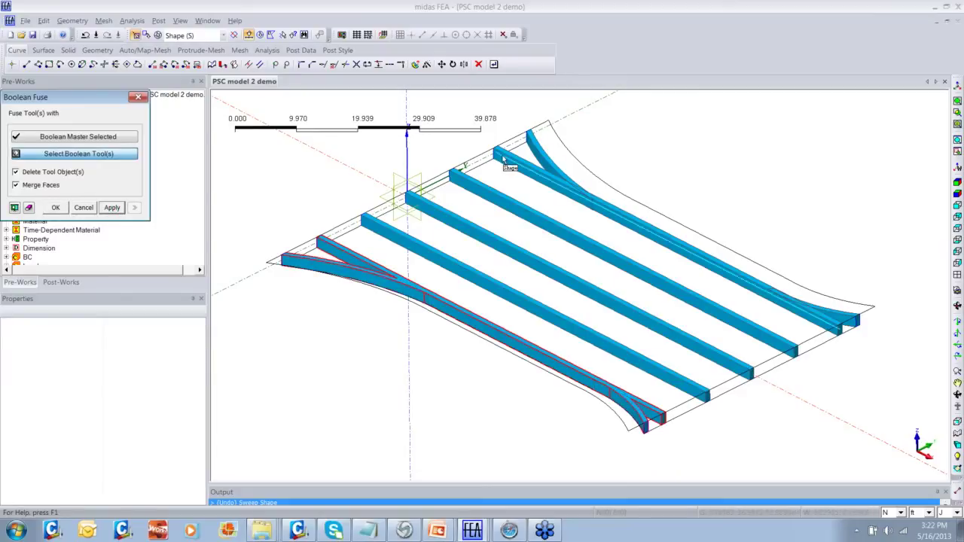
Step: Fuse the two curved end girders on the positive Y side into their adjoining straight girder, keeping the same fuse options
{"action": "left_click", "coordinate": [544, 171]}
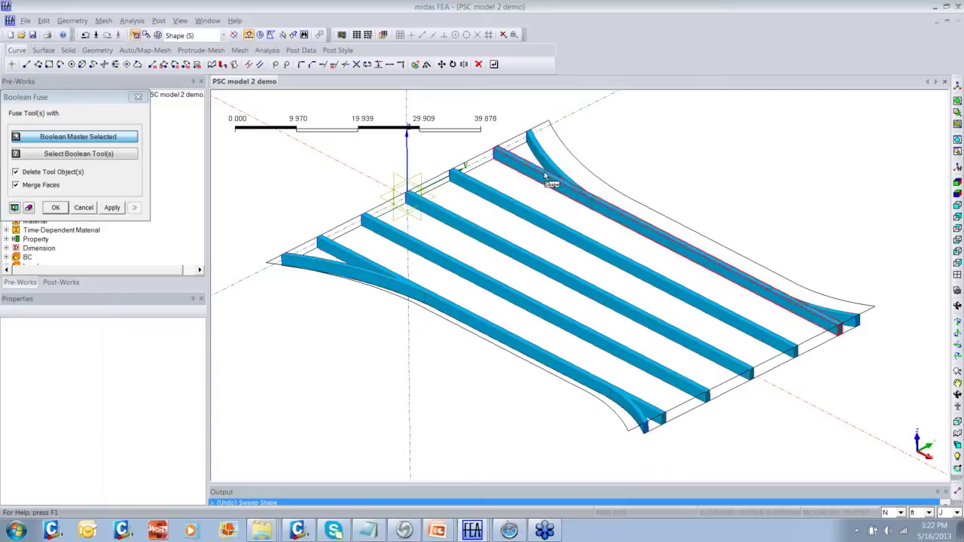
{"action": "left_click", "coordinate": [548, 157]}
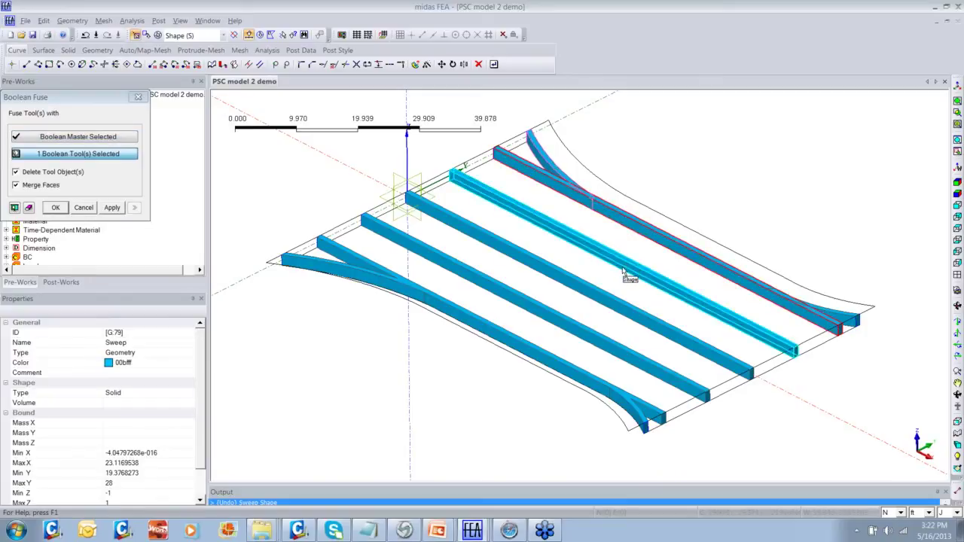
{"action": "middle_click_drag", "start_coordinate": [624, 271], "coordinate": [520, 228]}
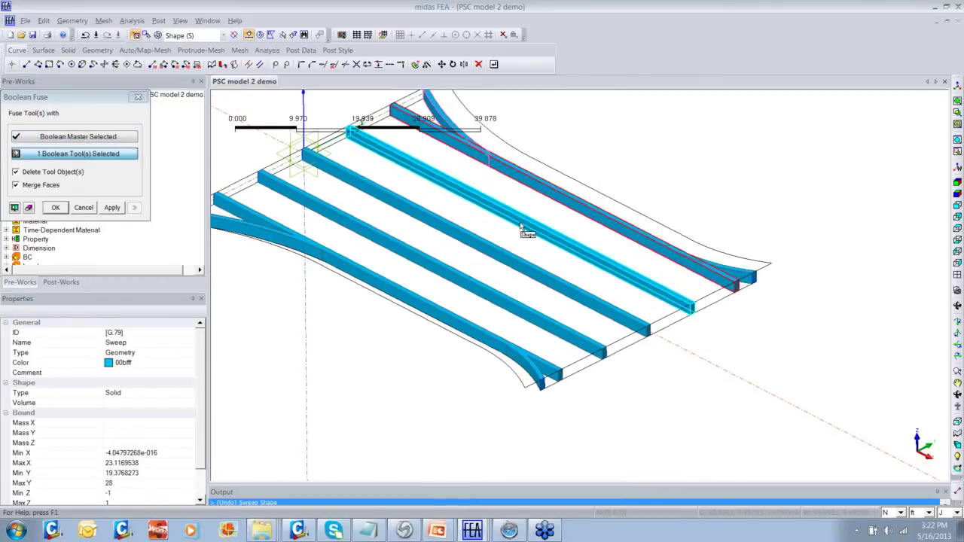
{"action": "left_click", "coordinate": [520, 227]}
{"action": "left_click", "coordinate": [111, 207]}
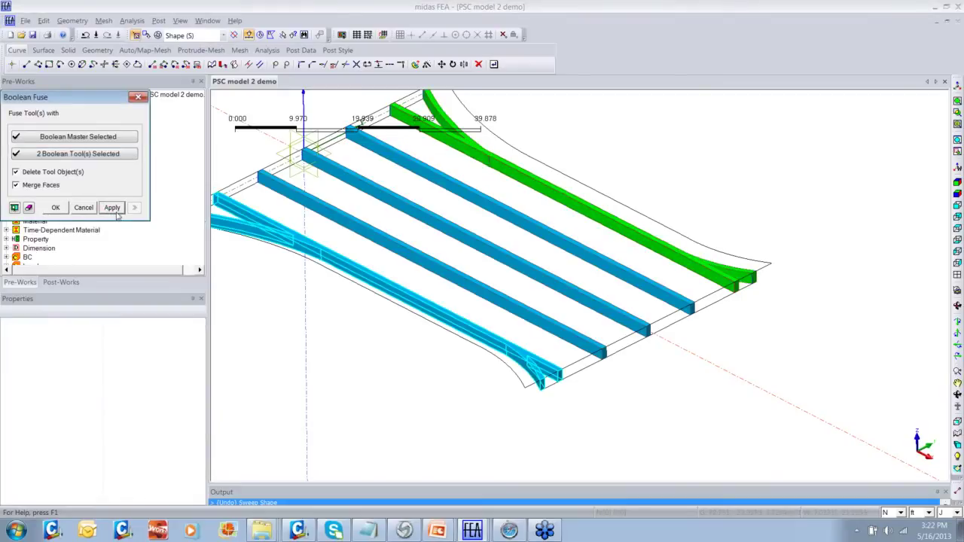
{"action": "left_click", "coordinate": [138, 100]}
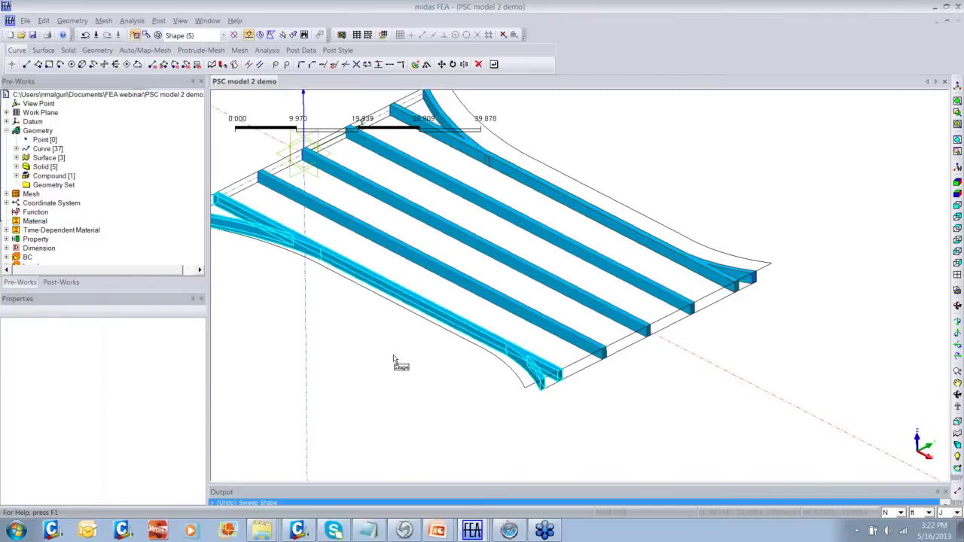
Step: Check the fused outer girder on the negative Y side, and show all surfaces of the model
{"action": "middle_click_drag", "start_coordinate": [400, 361], "coordinate": [368, 275]}
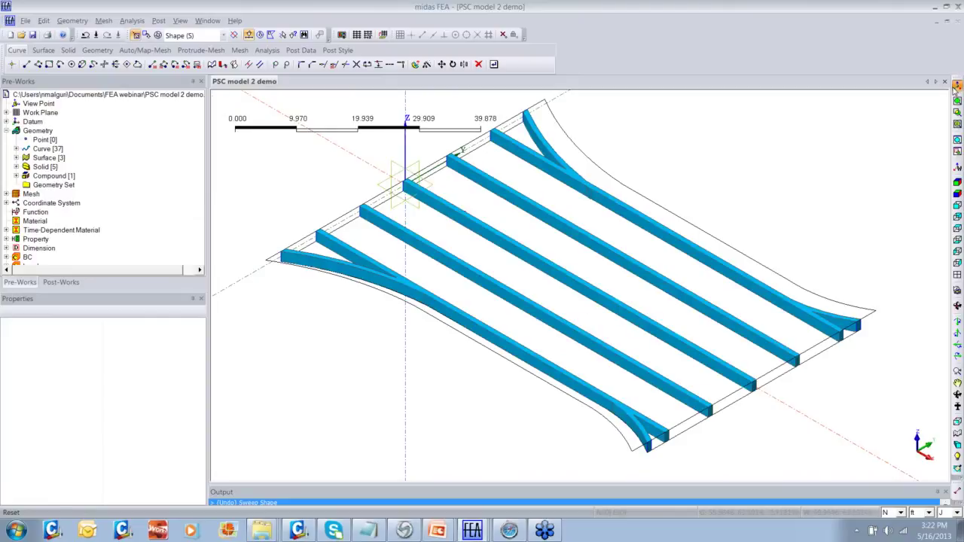
{"action": "left_click", "coordinate": [367, 275]}
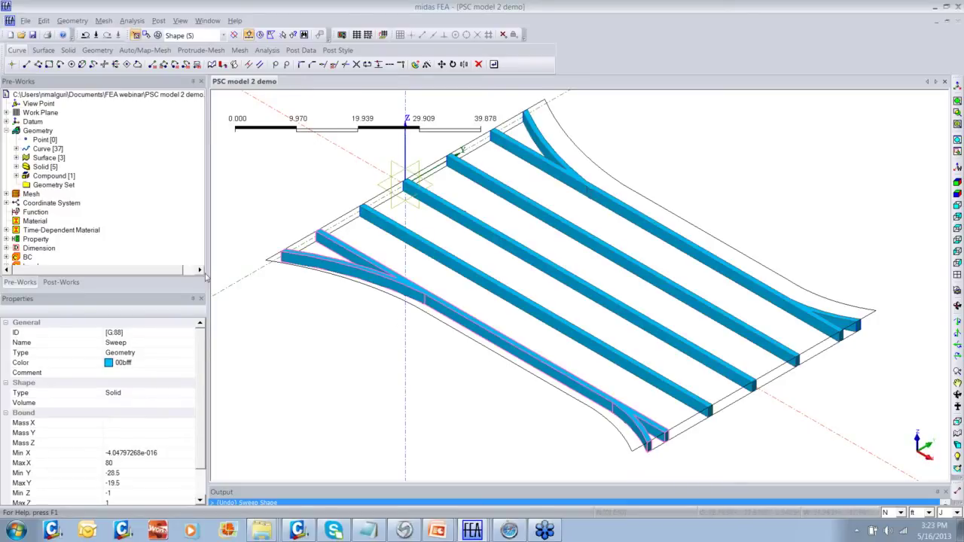
{"action": "key", "text": "Escape"}
{"action": "right_click", "coordinate": [61, 160]}
{"action": "left_click", "coordinate": [75, 171]}
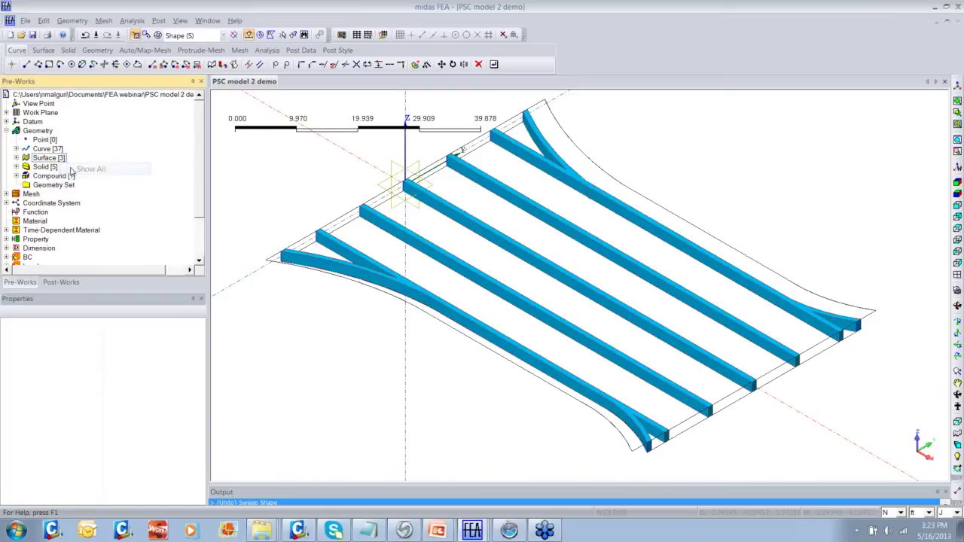
Step: Extrude the upper deck outline face 1 ft along the Z axis as a solid, previewing the top slab before applying it
{"action": "middle_click_drag", "start_coordinate": [339, 351], "coordinate": [361, 311], "text": "ctrl"}
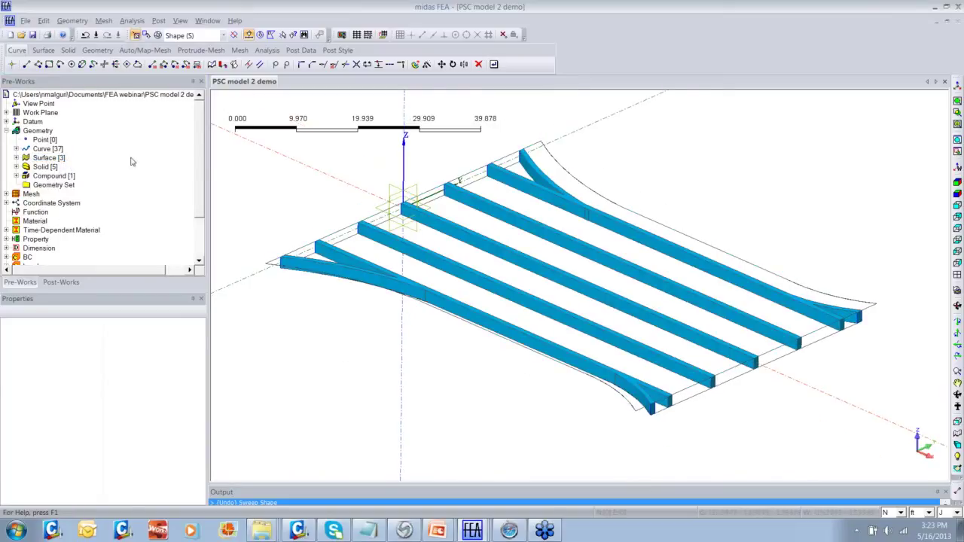
{"action": "left_click", "coordinate": [80, 22]}
{"action": "mouse_move", "coordinate": [94, 127]}
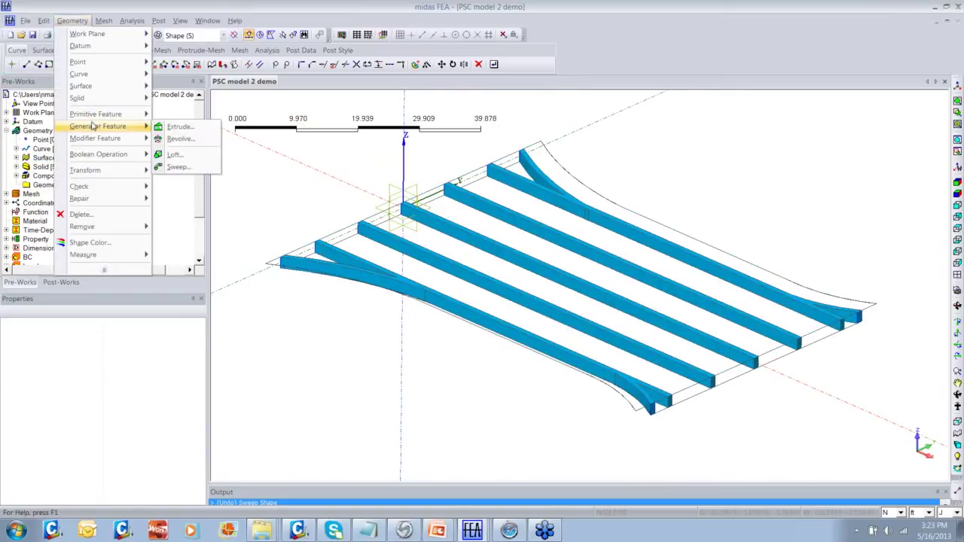
{"action": "left_click", "coordinate": [181, 129]}
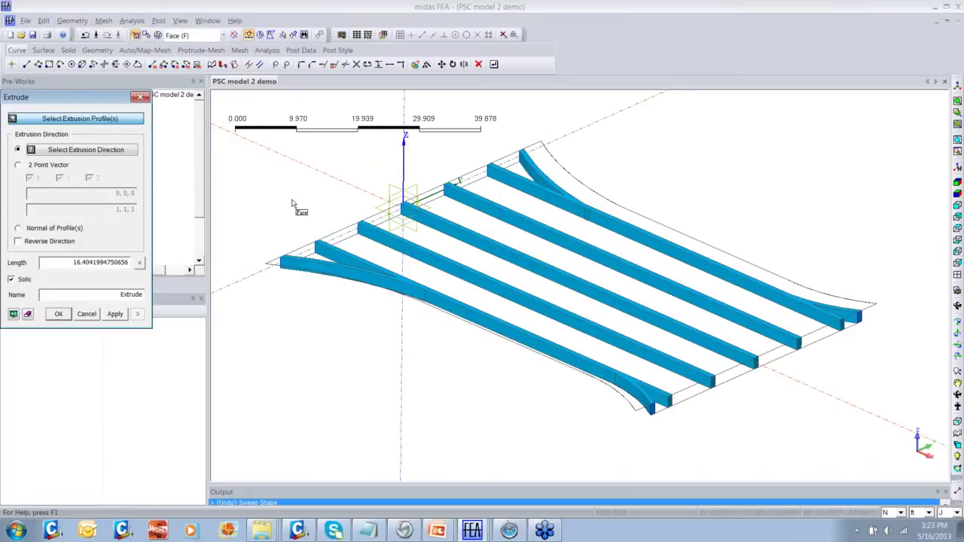
{"action": "left_click", "coordinate": [318, 251]}
{"action": "left_click", "coordinate": [86, 149]}
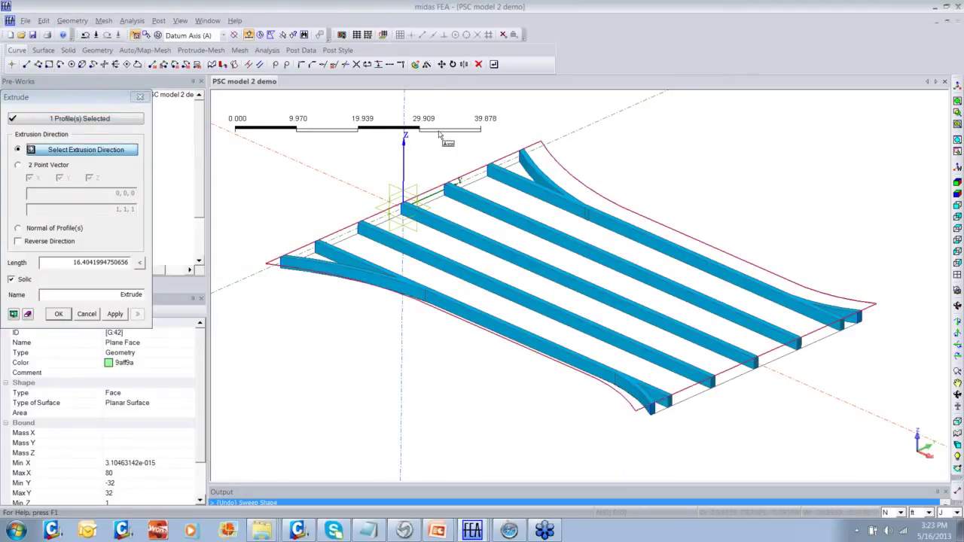
{"action": "left_click", "coordinate": [404, 135]}
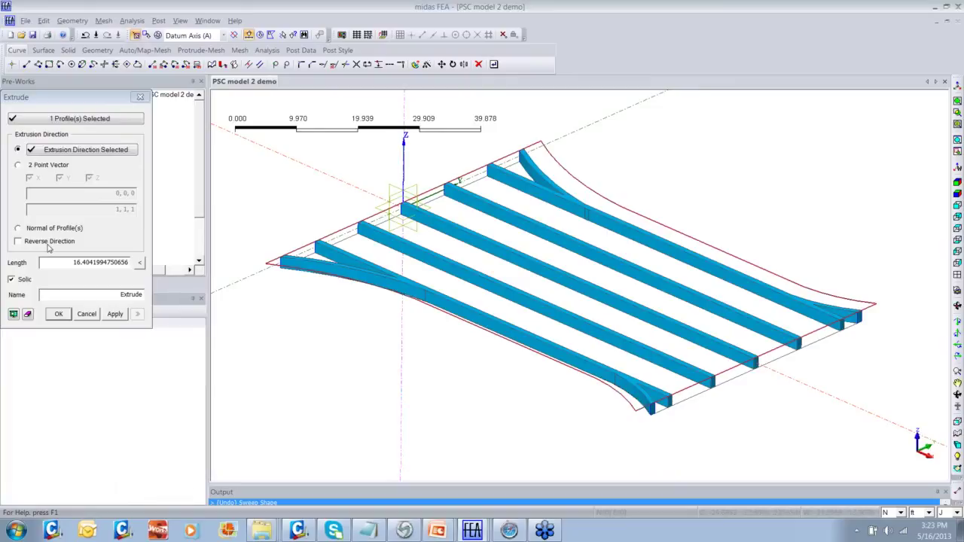
{"action": "double_click", "coordinate": [75, 262]}
{"action": "type", "text": "1"}
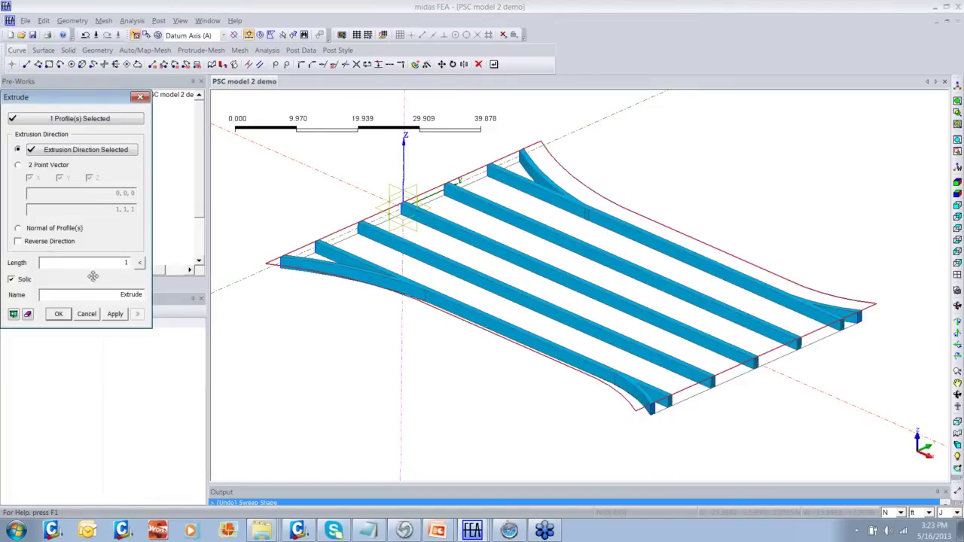
{"action": "left_click", "coordinate": [30, 315]}
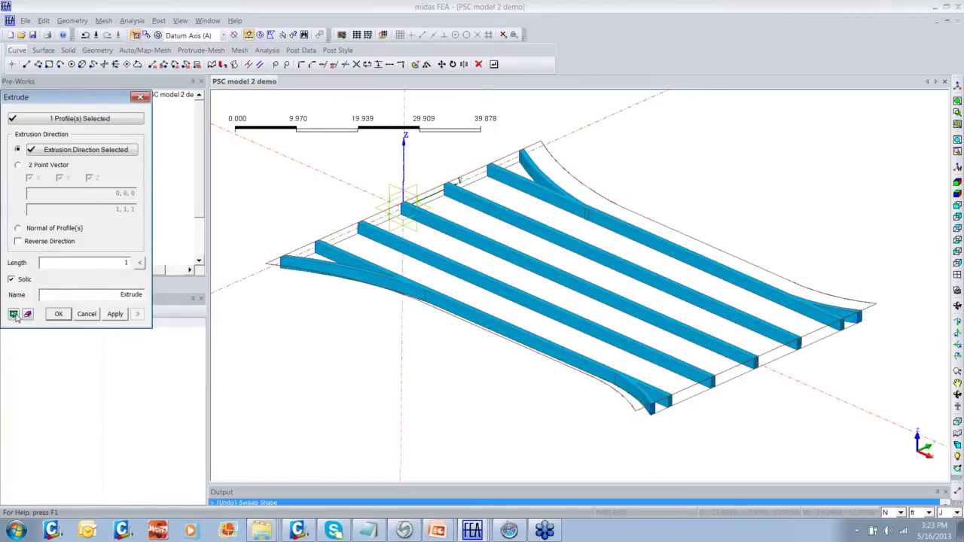
{"action": "middle_click_drag", "start_coordinate": [289, 360], "coordinate": [490, 345]}
{"action": "left_click", "coordinate": [114, 314]}
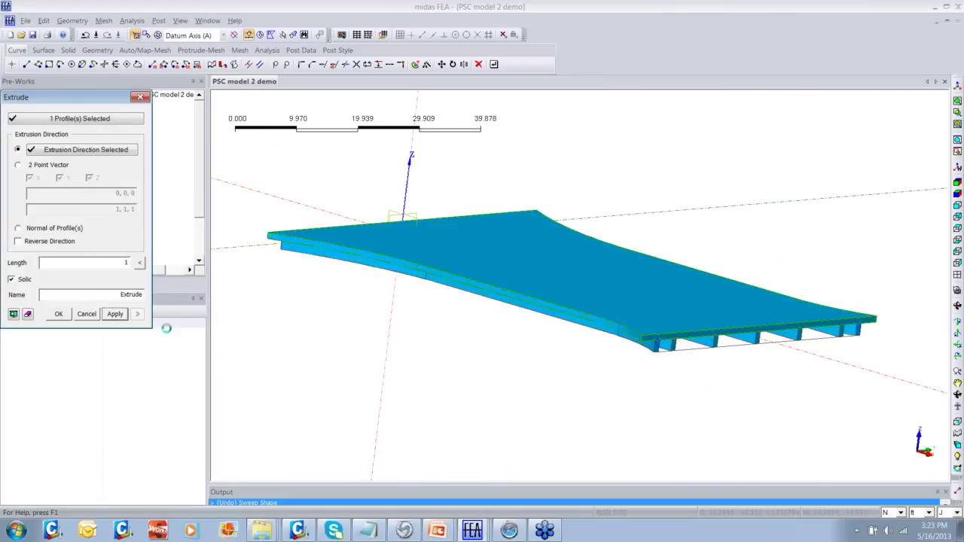
Step: Take the outline face under the girders as extrusion profile with reversed direction, and try extruding it with a length of -0.8 ft
{"action": "middle_click_drag", "start_coordinate": [410, 354], "coordinate": [512, 381]}
{"action": "middle_click_drag", "start_coordinate": [460, 407], "coordinate": [484, 397]}
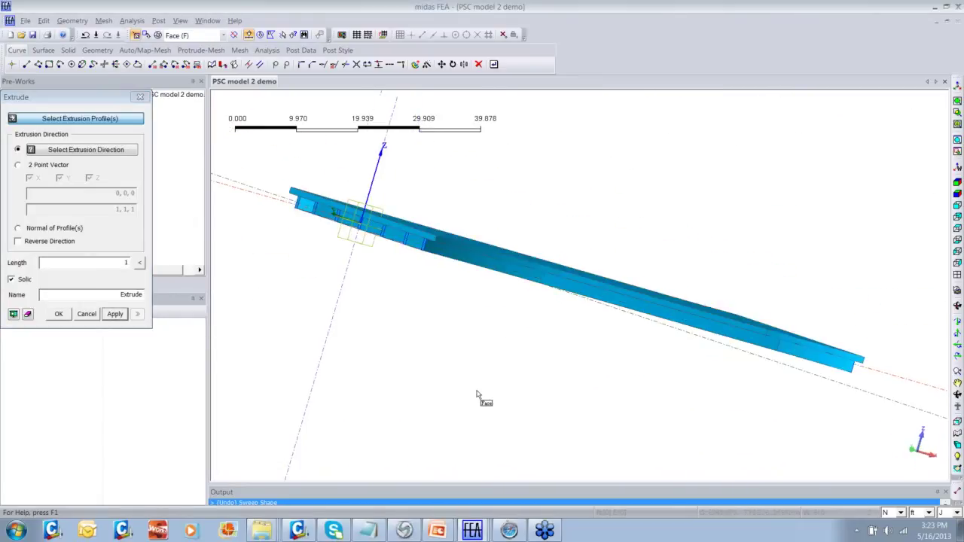
{"action": "middle_click_drag", "start_coordinate": [480, 360], "coordinate": [490, 340]}
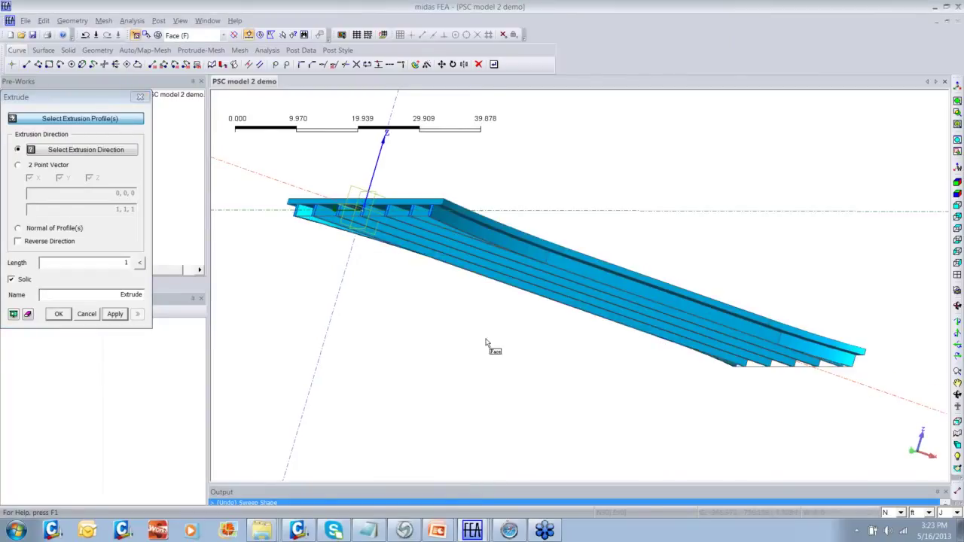
{"action": "left_click", "coordinate": [414, 256]}
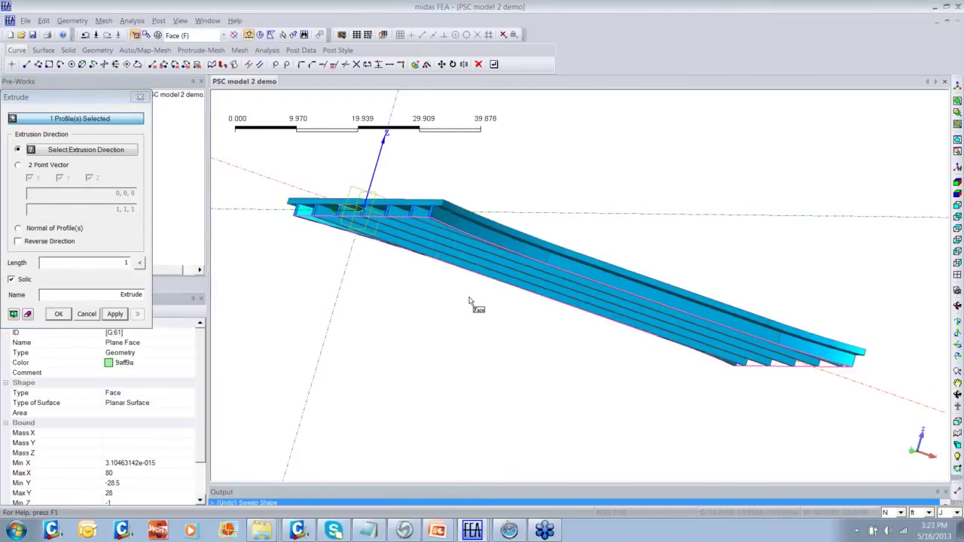
{"action": "middle_click_drag", "start_coordinate": [415, 304], "coordinate": [376, 334]}
{"action": "left_click", "coordinate": [18, 241]}
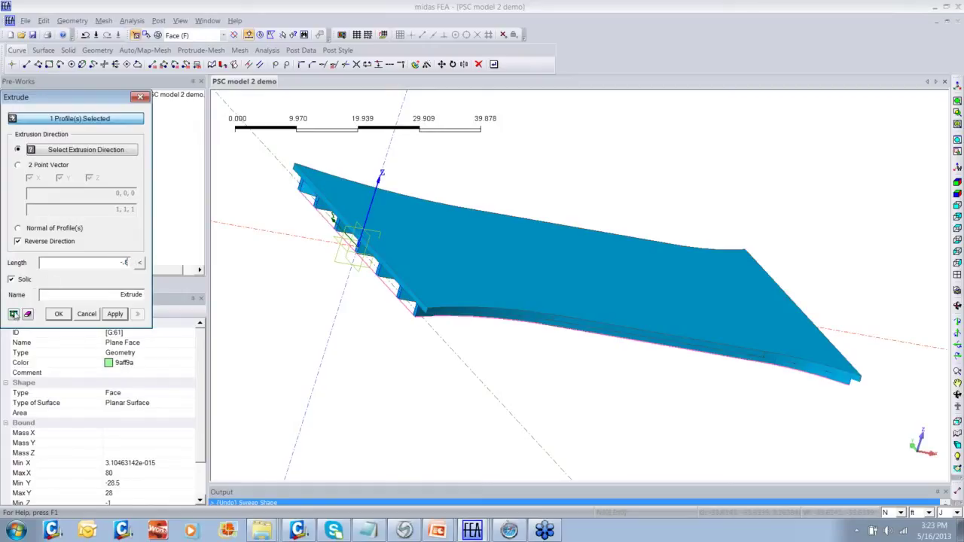
{"action": "left_click", "coordinate": [13, 314]}
{"action": "left_click", "coordinate": [140, 242]}
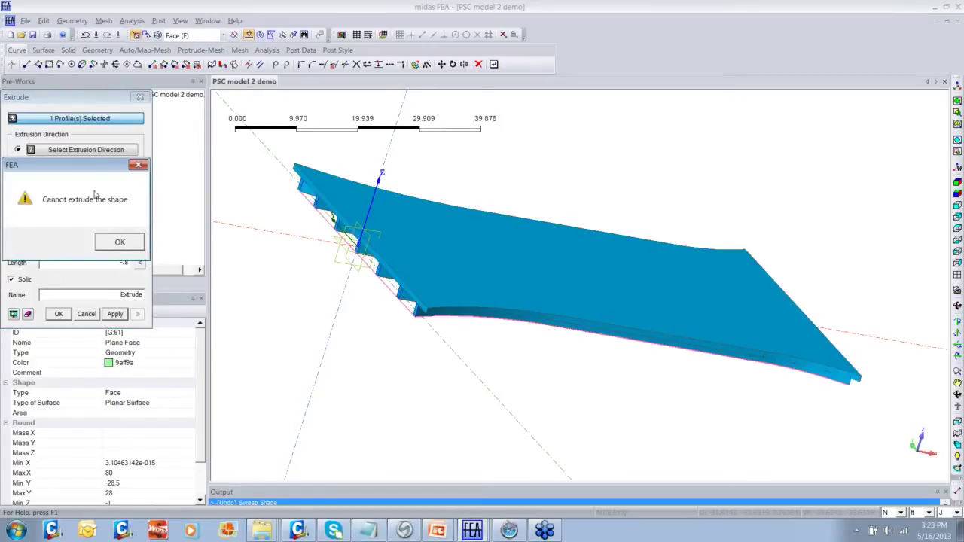
{"action": "left_click", "coordinate": [124, 241]}
Step: Extrude the face under the girders 0.8 ft along the reversed Z axis as the solid bottom slab, previewing it first
{"action": "left_click", "coordinate": [111, 150]}
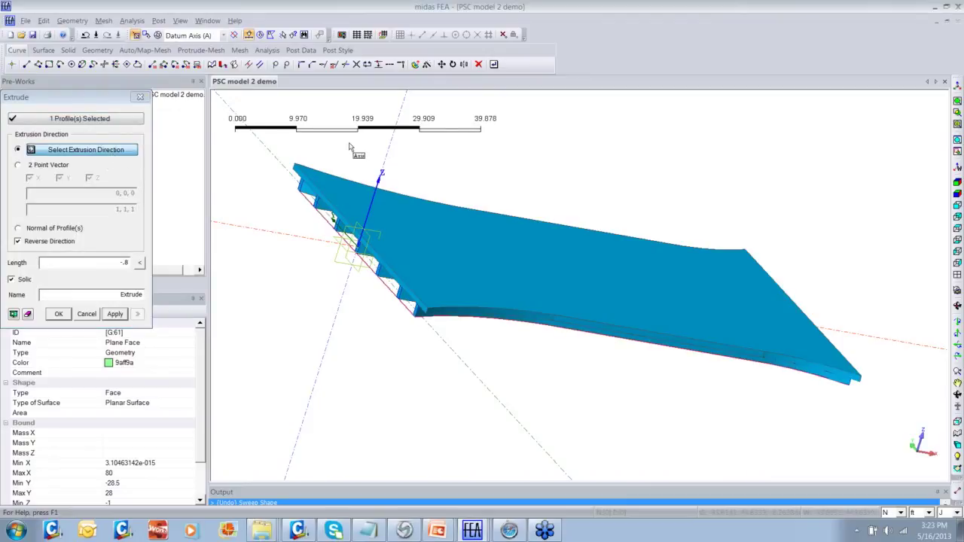
{"action": "left_click", "coordinate": [291, 232]}
{"action": "left_click", "coordinate": [14, 314]}
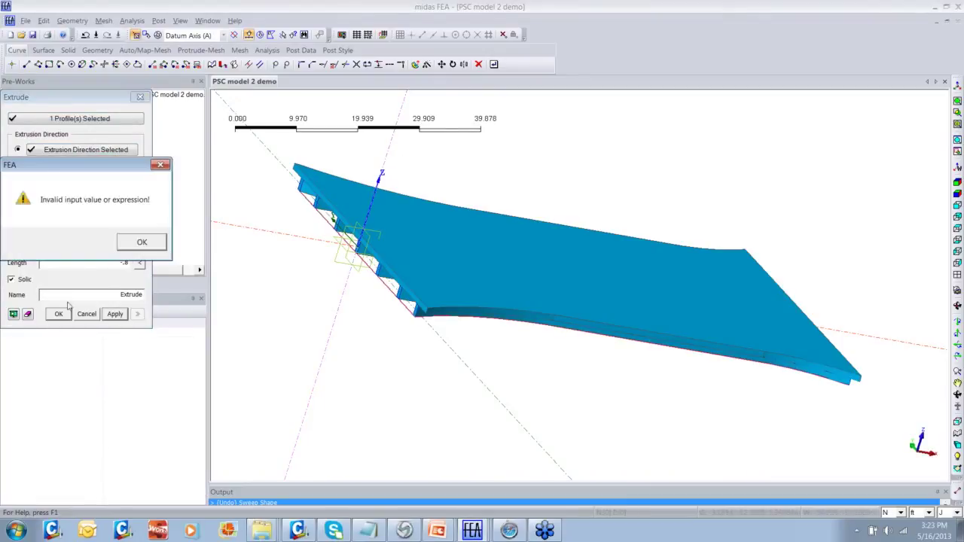
{"action": "left_click", "coordinate": [144, 240]}
{"action": "left_click", "coordinate": [118, 243]}
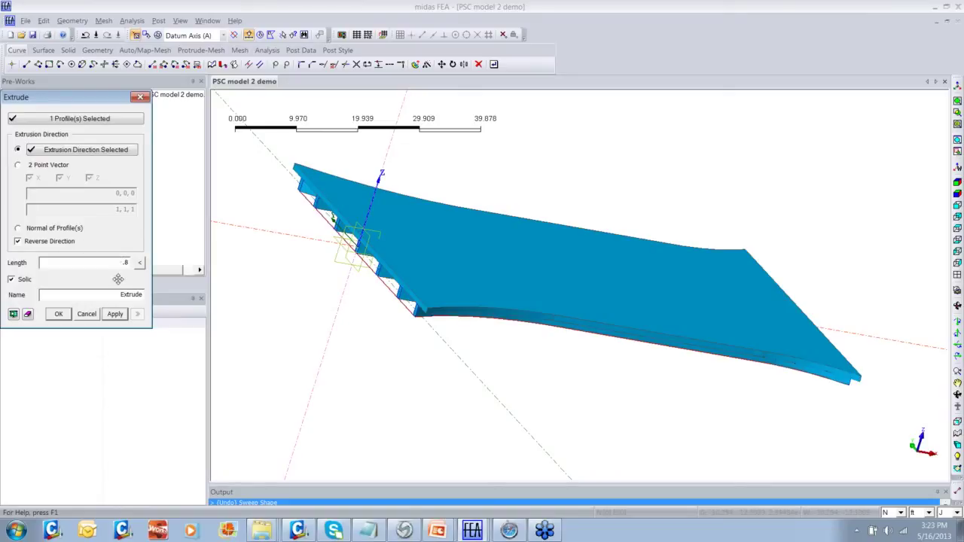
{"action": "left_click", "coordinate": [13, 314]}
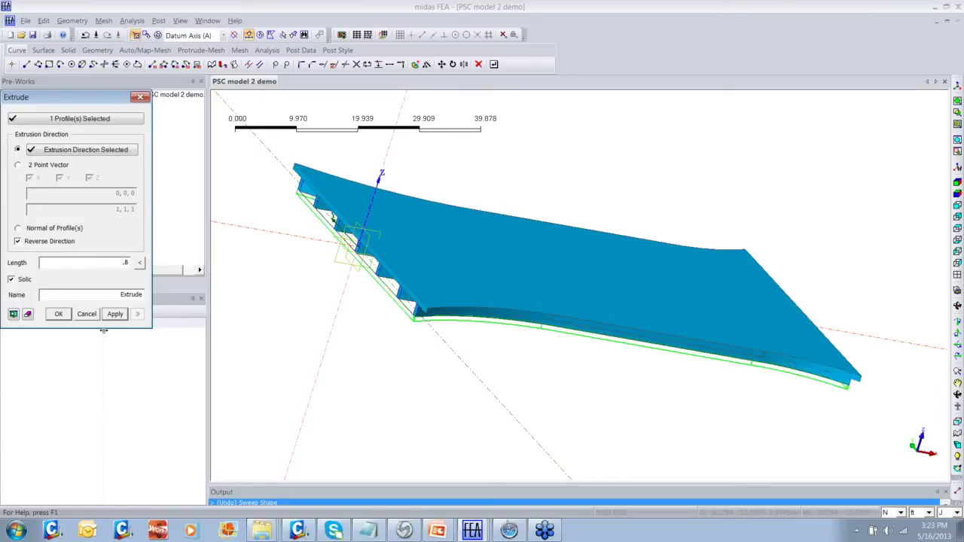
{"action": "left_click", "coordinate": [59, 314]}
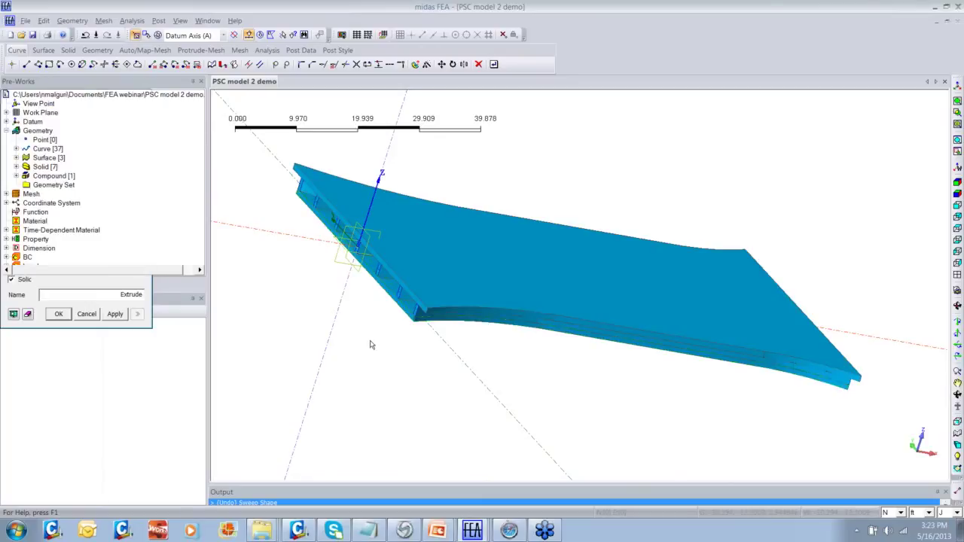
Step: Inspect the deck's cellular end section from several angles, and hide all curves of the model
{"action": "left_click", "coordinate": [958, 182]}
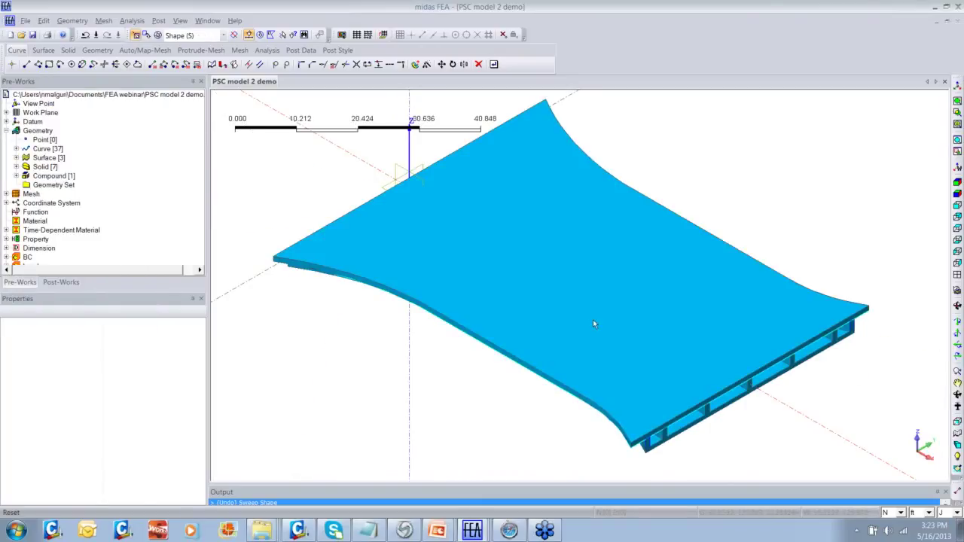
{"action": "middle_click_drag", "start_coordinate": [593, 319], "coordinate": [629, 378]}
{"action": "scroll", "coordinate": [629, 377], "scroll_direction": "up", "scroll_amount": 3}
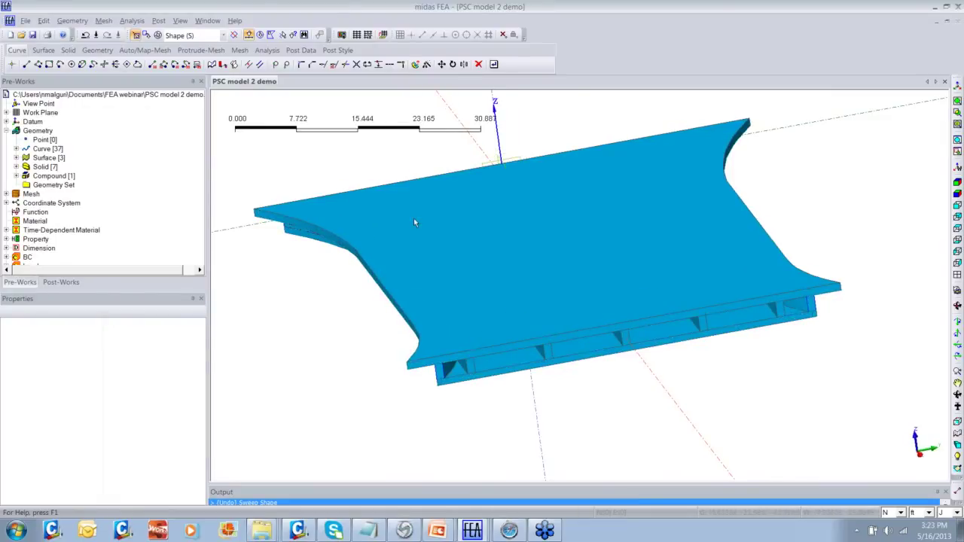
{"action": "middle_click_drag", "start_coordinate": [489, 389], "coordinate": [492, 382]}
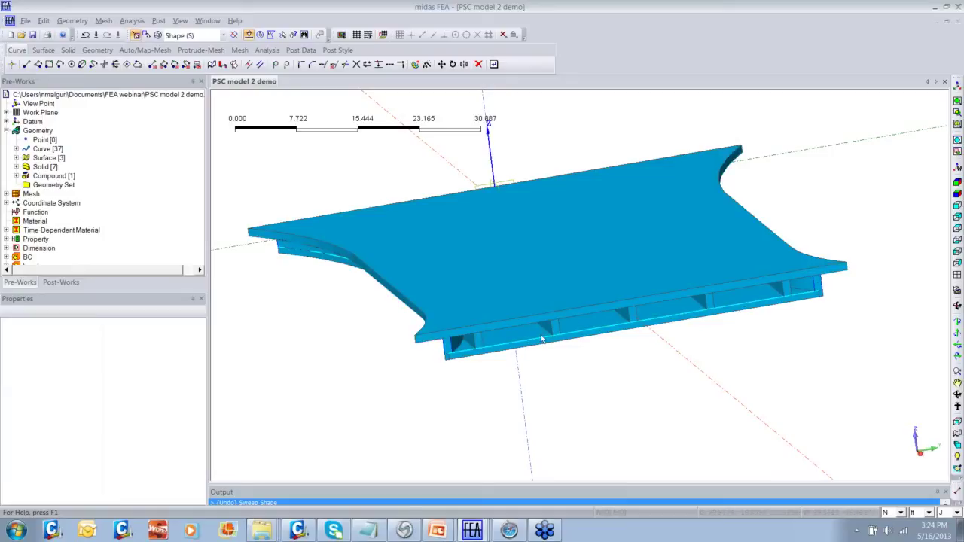
{"action": "right_click", "coordinate": [50, 149]}
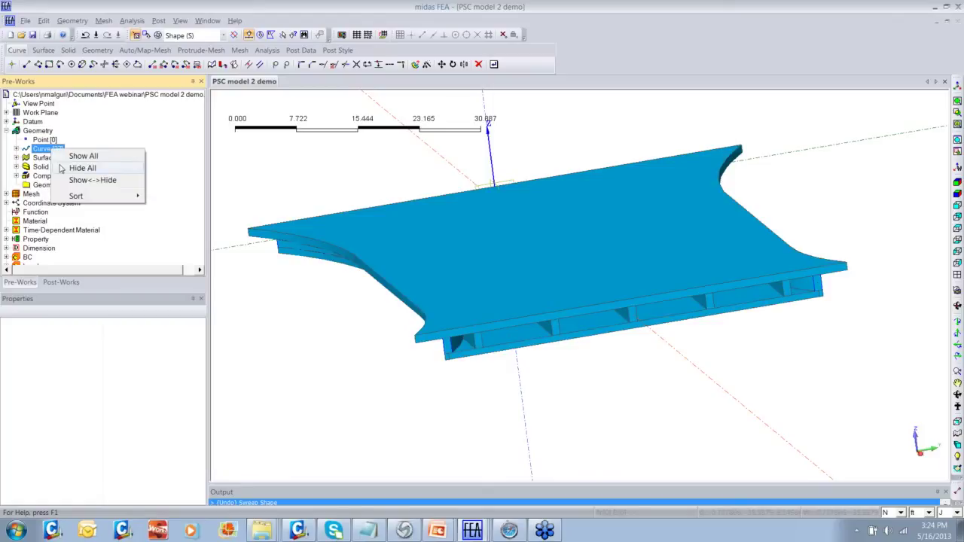
{"action": "left_click", "coordinate": [82, 168]}
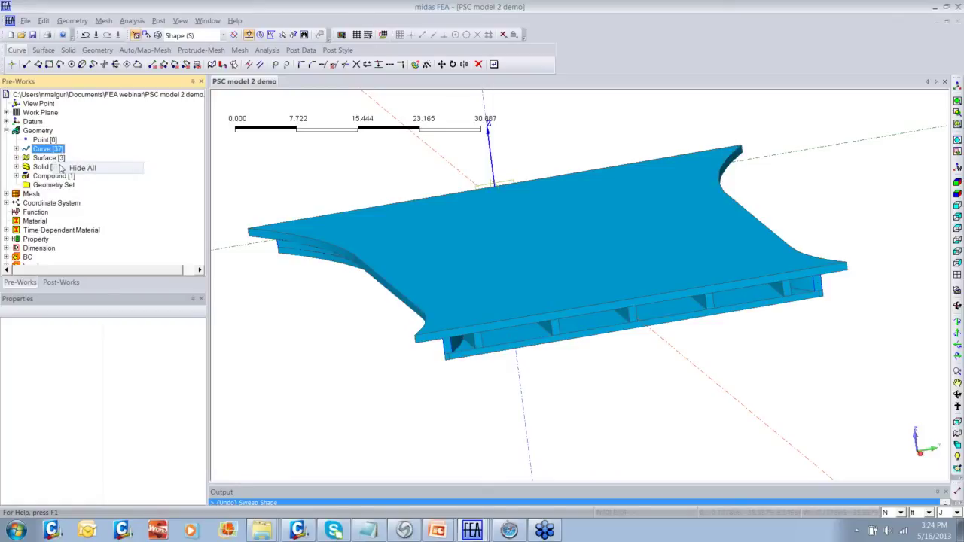
{"action": "middle_click_drag", "start_coordinate": [289, 153], "coordinate": [309, 158]}
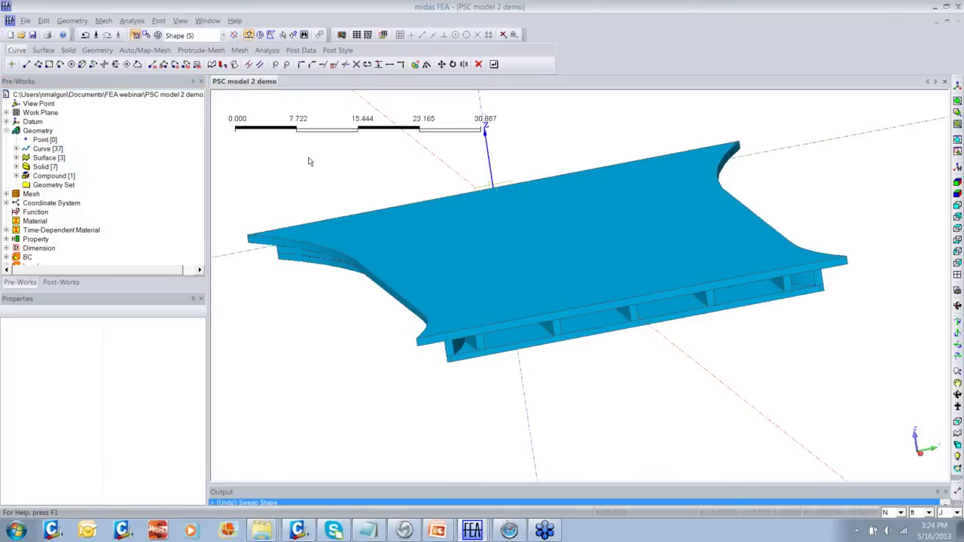
{"action": "scroll", "coordinate": [422, 194], "scroll_direction": "up", "scroll_amount": 3}
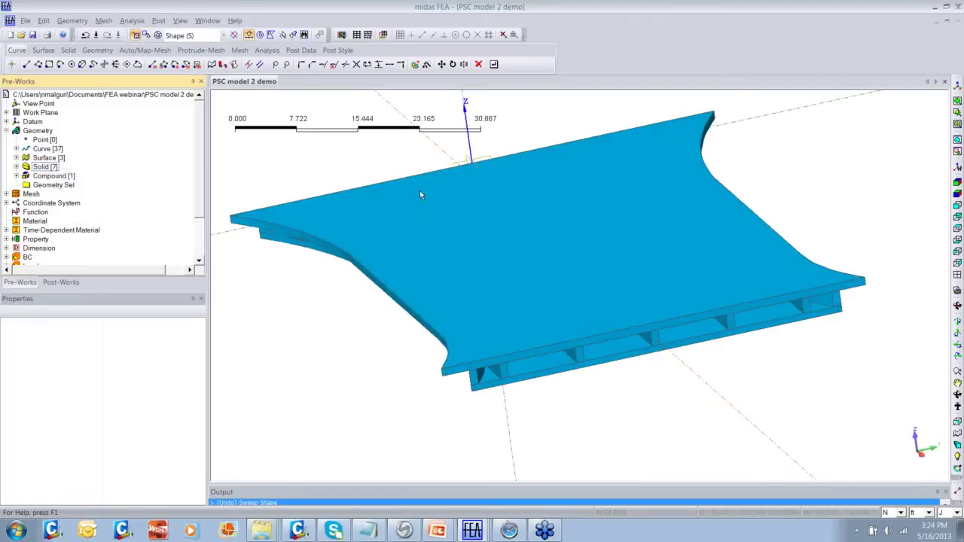
{"action": "scroll", "coordinate": [432, 200], "scroll_direction": "down", "scroll_amount": 2}
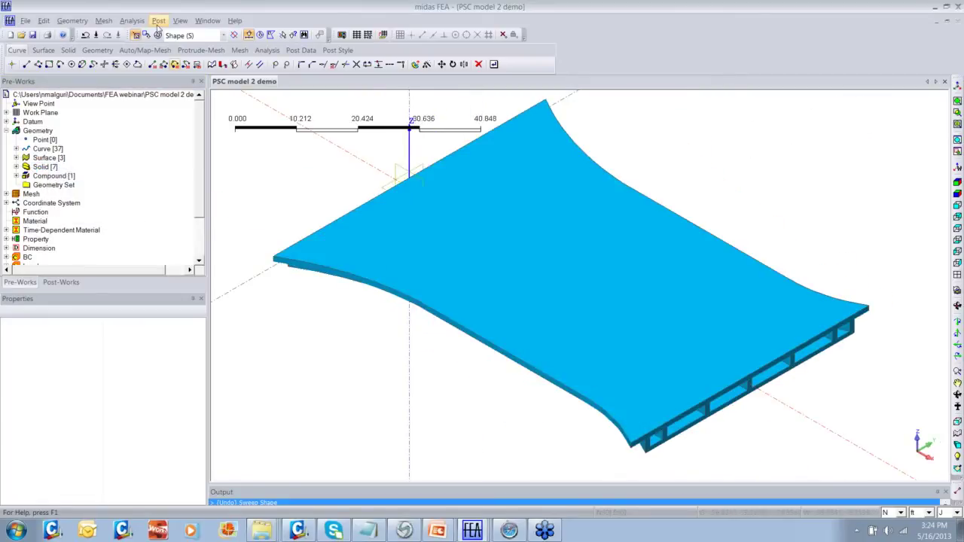
Step: Try to fuse the girders and bottom slab into the top slab, with tool objects deleted and Merge Faces off
{"action": "left_click", "coordinate": [69, 21]}
{"action": "mouse_move", "coordinate": [105, 154]}
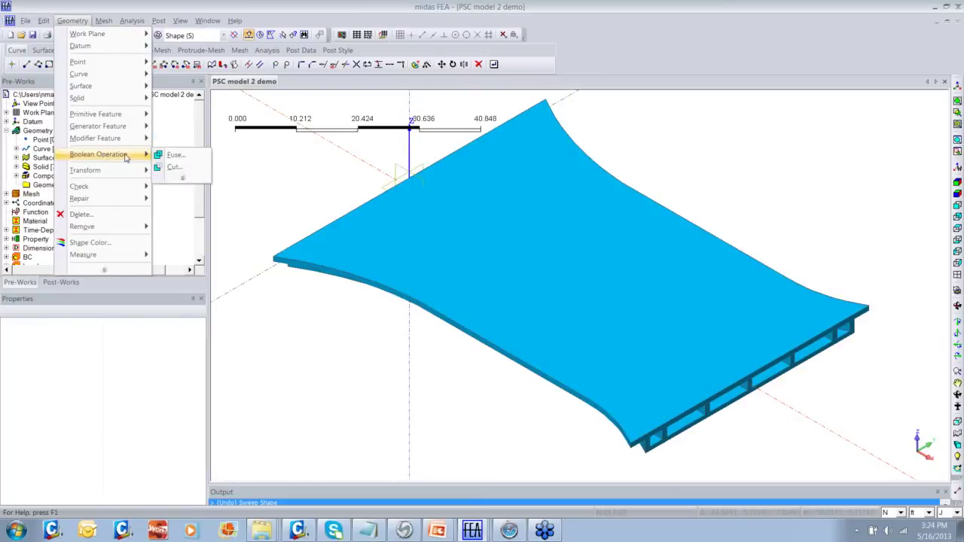
{"action": "left_click", "coordinate": [175, 154]}
{"action": "left_click", "coordinate": [354, 239]}
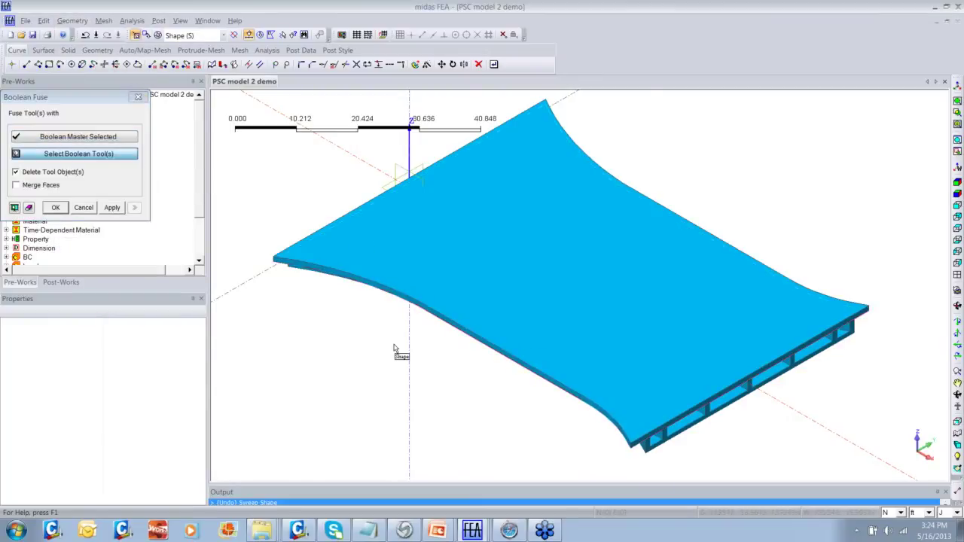
{"action": "middle_click_drag", "start_coordinate": [394, 351], "coordinate": [375, 306]}
{"action": "middle_click_drag", "start_coordinate": [596, 385], "coordinate": [566, 394]}
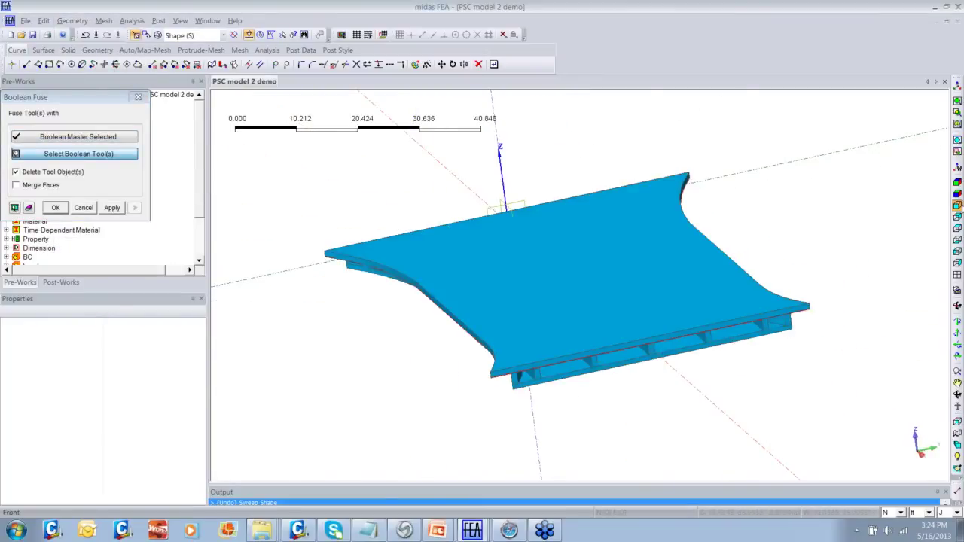
{"action": "left_click", "coordinate": [957, 206]}
{"action": "scroll", "coordinate": [474, 318], "scroll_direction": "down", "scroll_amount": 1}
{"action": "scroll", "coordinate": [474, 318], "scroll_direction": "down", "scroll_amount": 2}
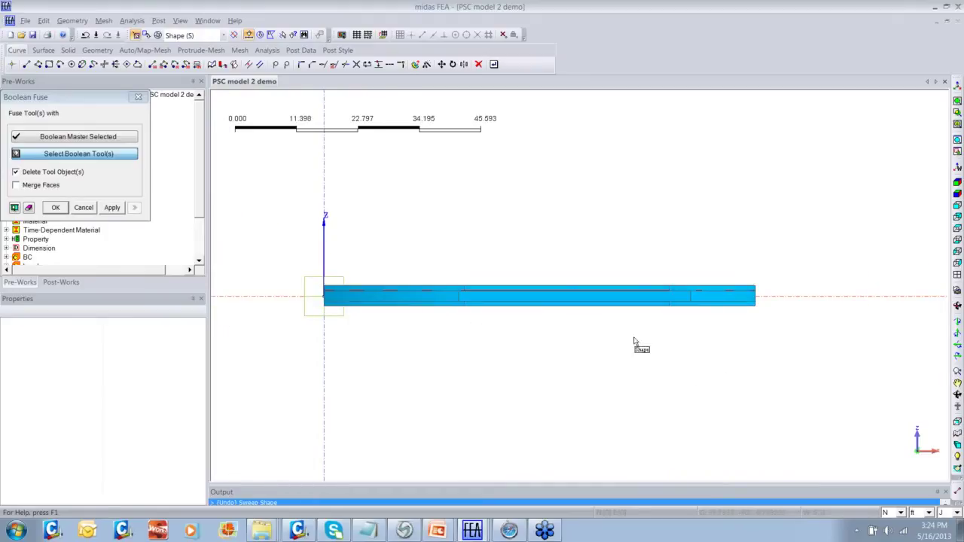
{"action": "left_click_drag", "start_coordinate": [759, 334], "coordinate": [318, 297]}
{"action": "middle_click_drag", "start_coordinate": [368, 330], "coordinate": [494, 366], "text": "ctrl"}
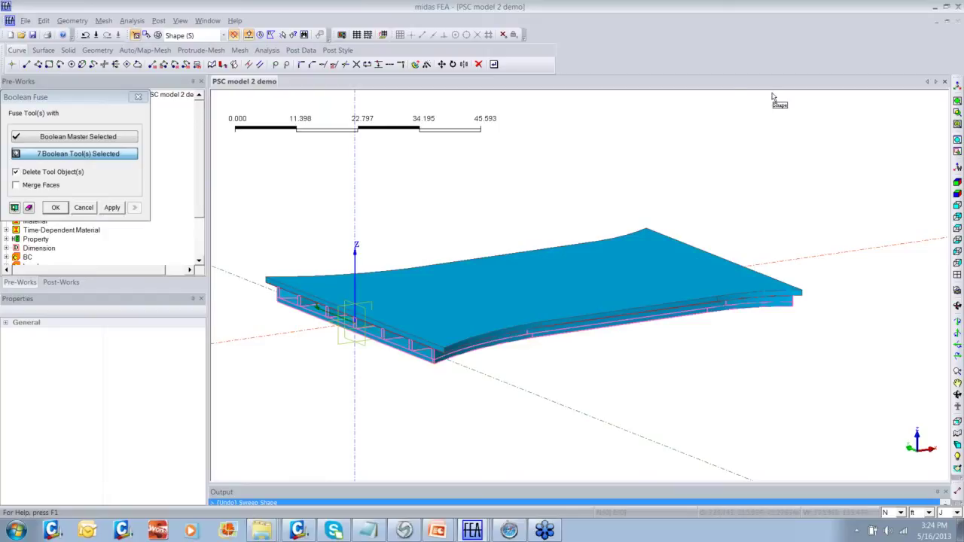
{"action": "middle_click_drag", "start_coordinate": [773, 209], "coordinate": [774, 209]}
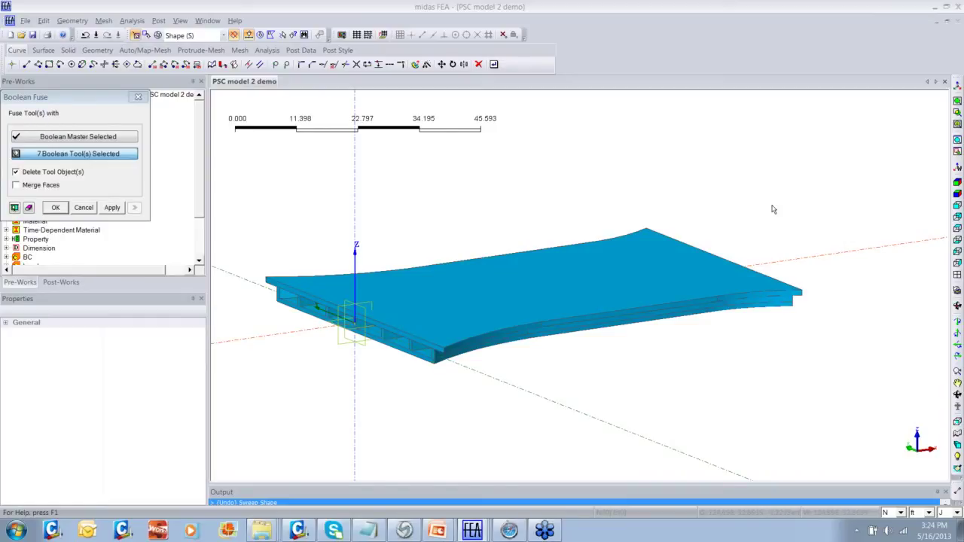
{"action": "key", "text": "Escape"}
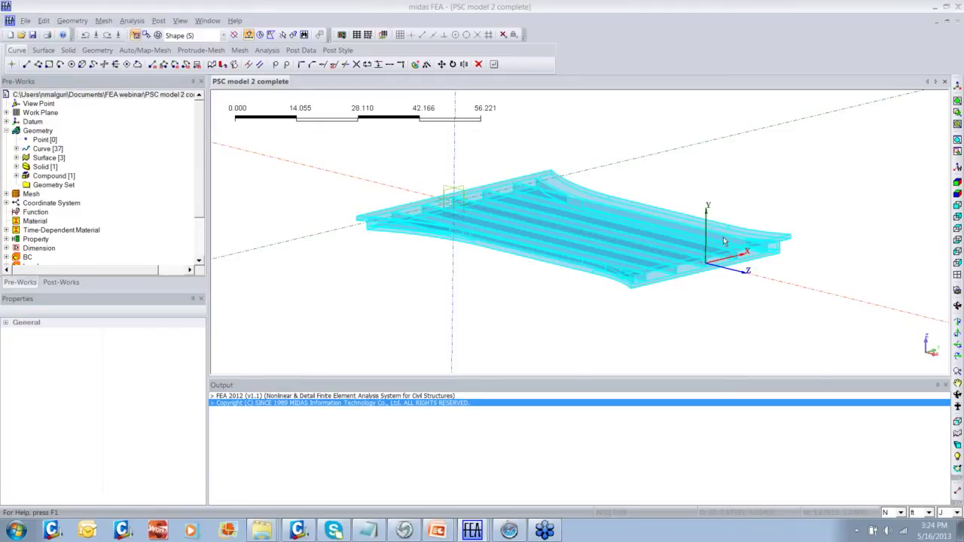
Step: Inspect the solid in the completed PSC deck model, and switch from the slides to the meshed bifurcating bridge in midas FEA
{"action": "middle_click_drag", "start_coordinate": [723, 237], "coordinate": [652, 324]}
{"action": "left_click", "coordinate": [682, 309]}
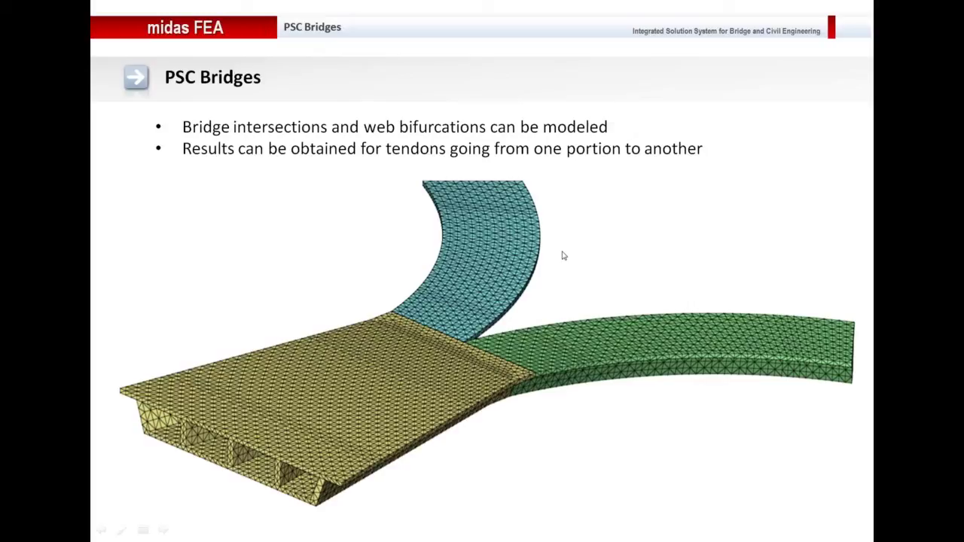
{"action": "key", "text": "alt+Tab"}
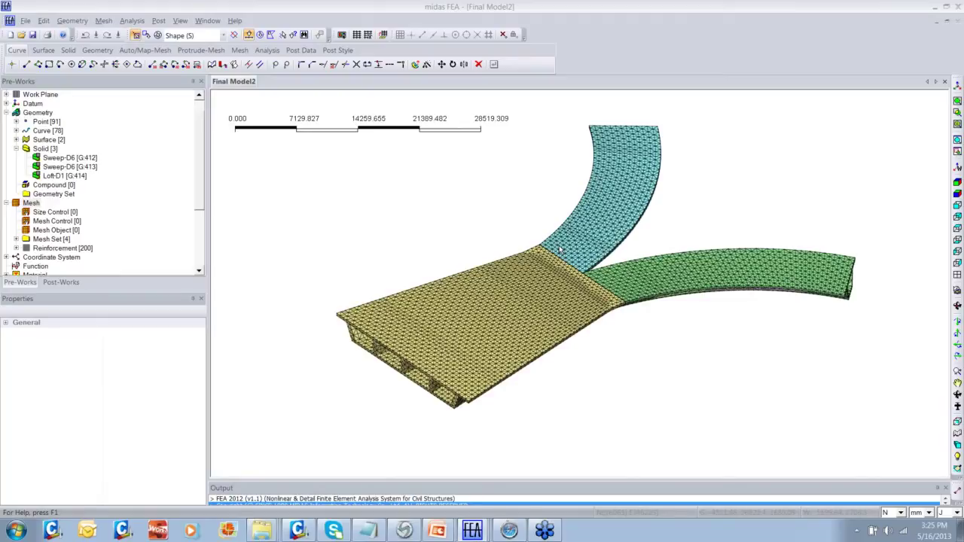
{"action": "left_click", "coordinate": [55, 282]}
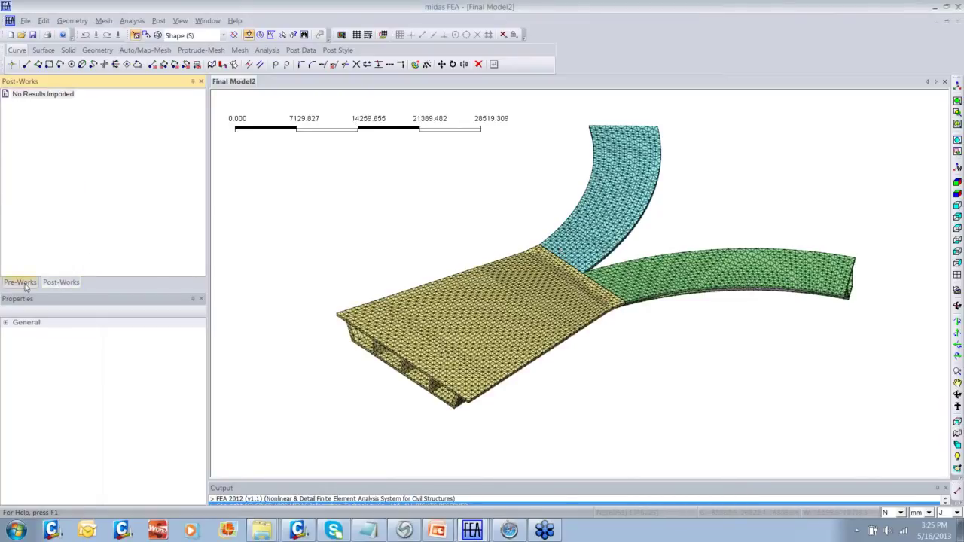
{"action": "left_click", "coordinate": [27, 284]}
{"action": "left_click", "coordinate": [306, 53]}
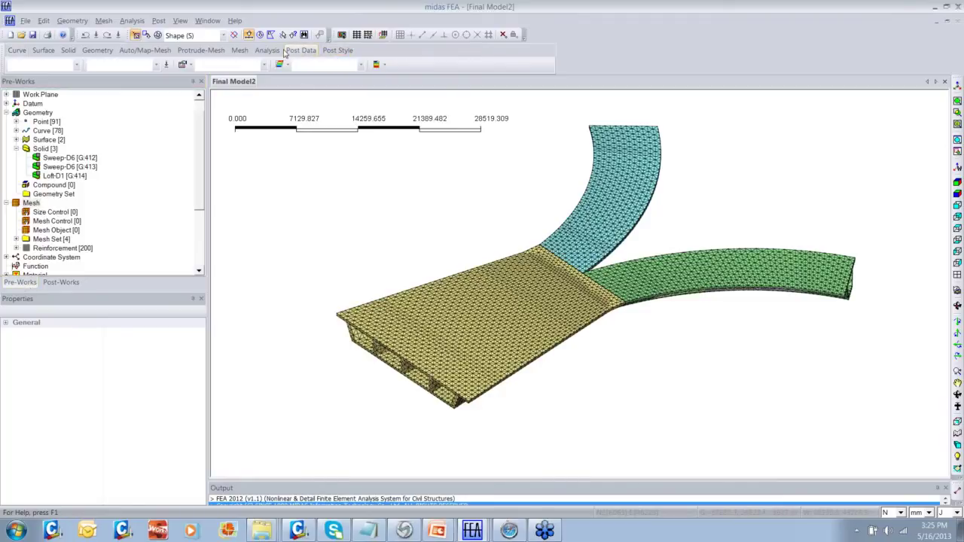
{"action": "left_click", "coordinate": [269, 51]}
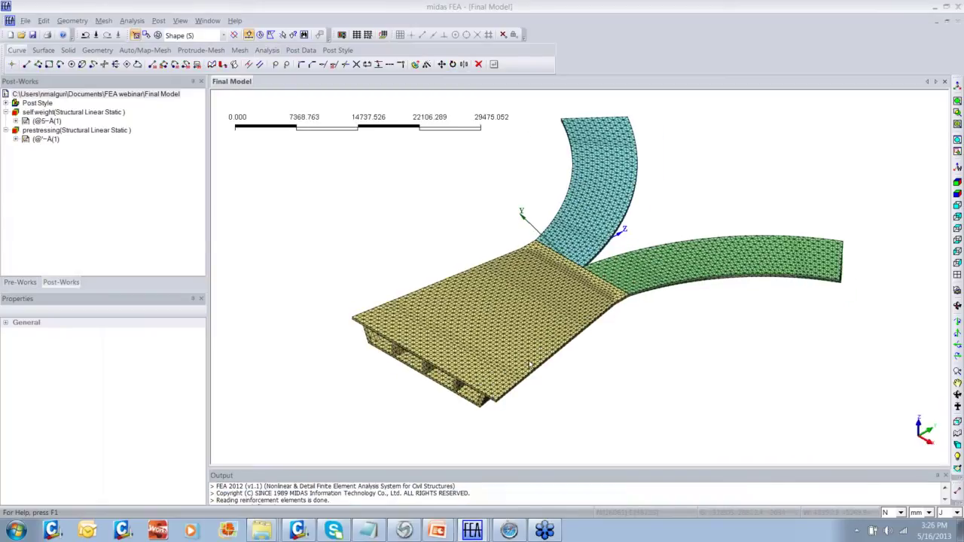
Step: Display the DXYZ displacement contour of the self weight load case and inspect the deformed bridge
{"action": "middle_click_drag", "start_coordinate": [530, 365], "coordinate": [546, 351]}
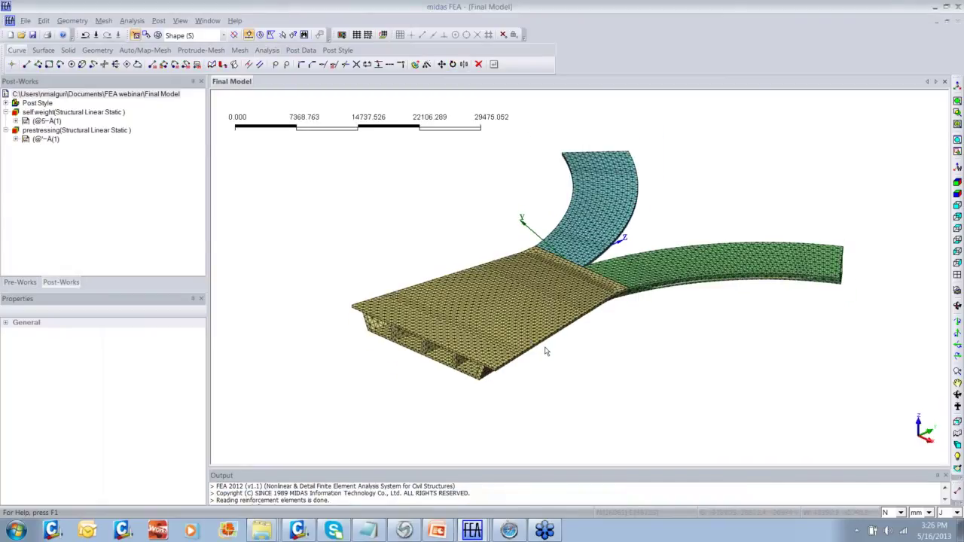
{"action": "double_click", "coordinate": [39, 122]}
{"action": "double_click", "coordinate": [63, 138]}
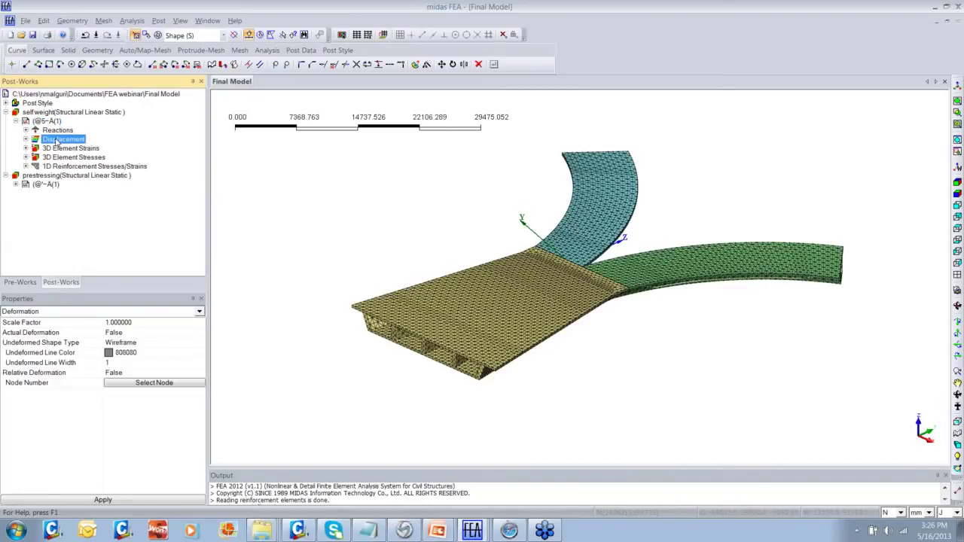
{"action": "double_click", "coordinate": [65, 175]}
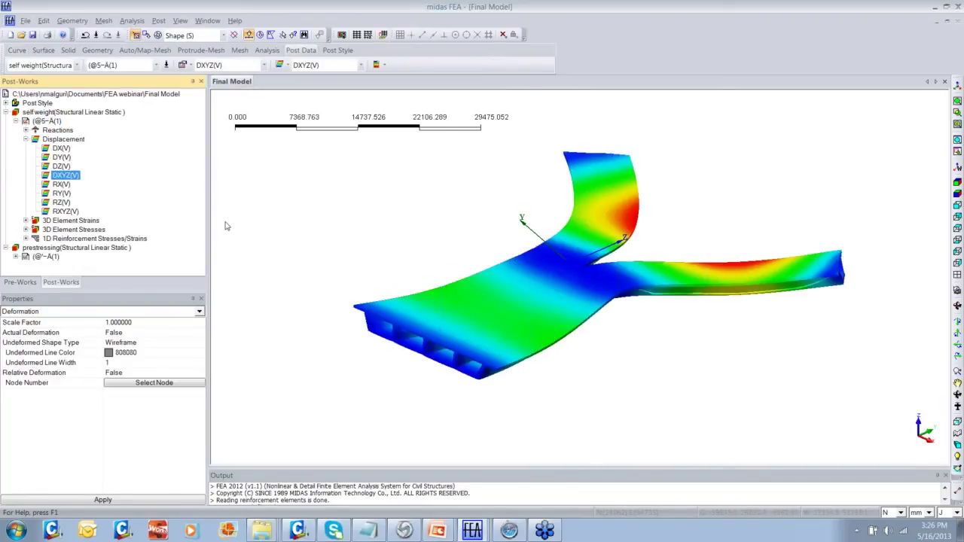
{"action": "middle_click_drag", "start_coordinate": [225, 226], "coordinate": [553, 268]}
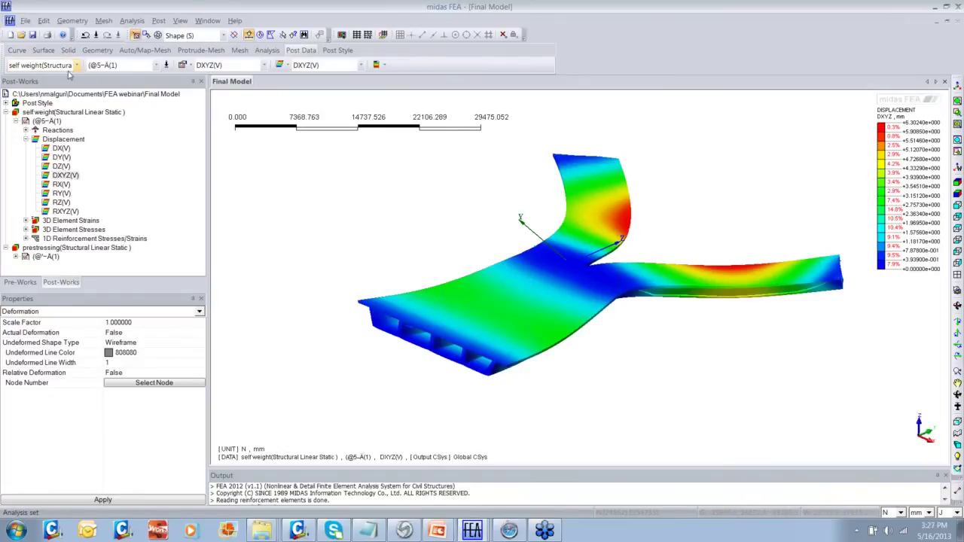
Step: Turn on clipping-plane display for the displacement contour and try moving a user-defined Y plane back along the main deck
{"action": "left_click", "coordinate": [337, 50]}
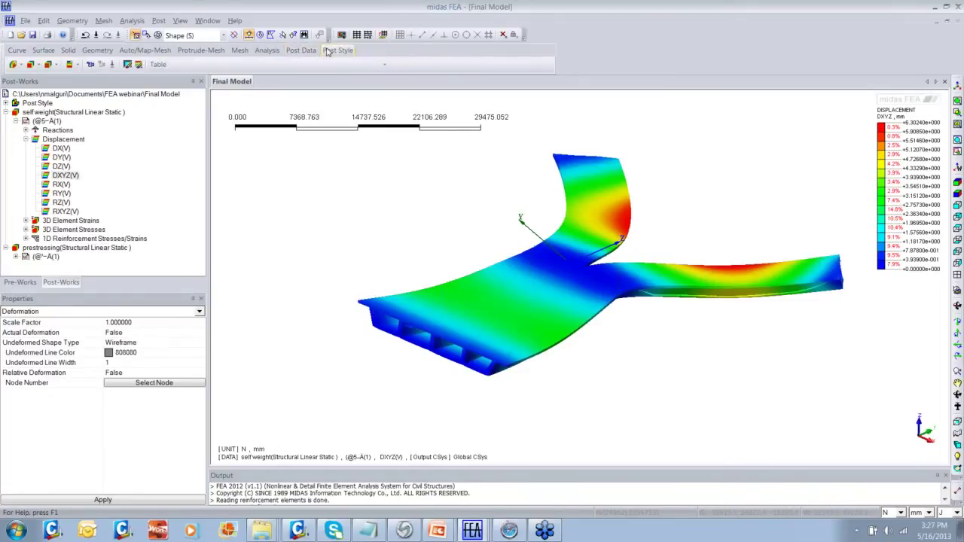
{"action": "left_click", "coordinate": [19, 65]}
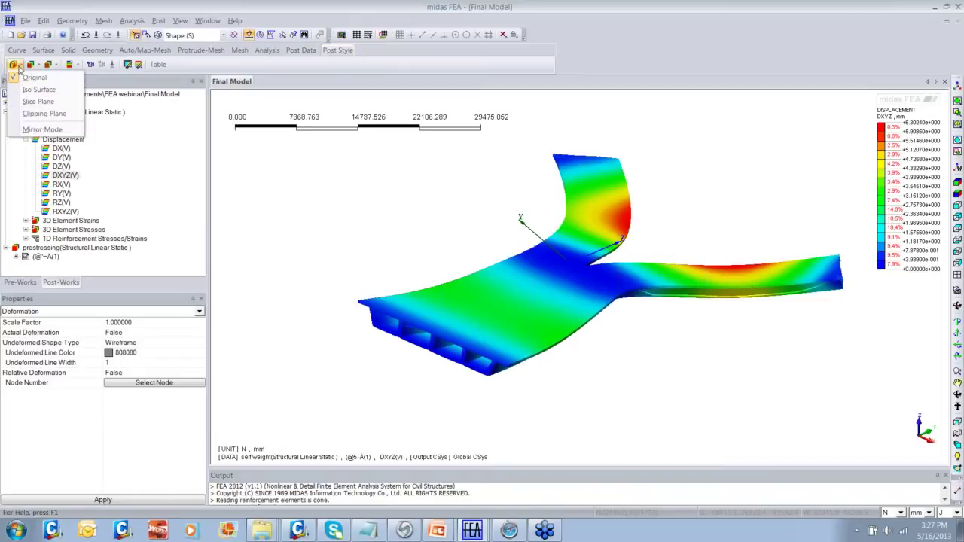
{"action": "left_click", "coordinate": [30, 110]}
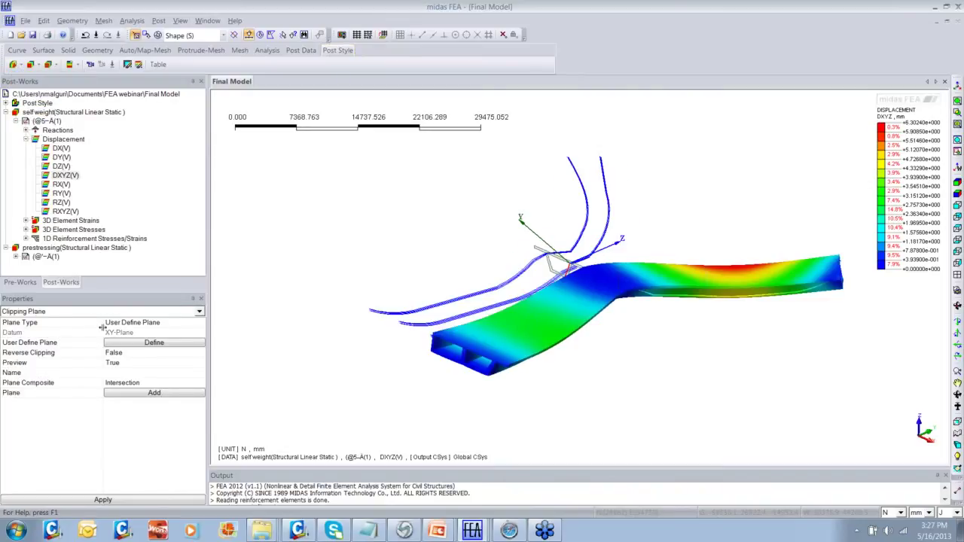
{"action": "left_click", "coordinate": [151, 343]}
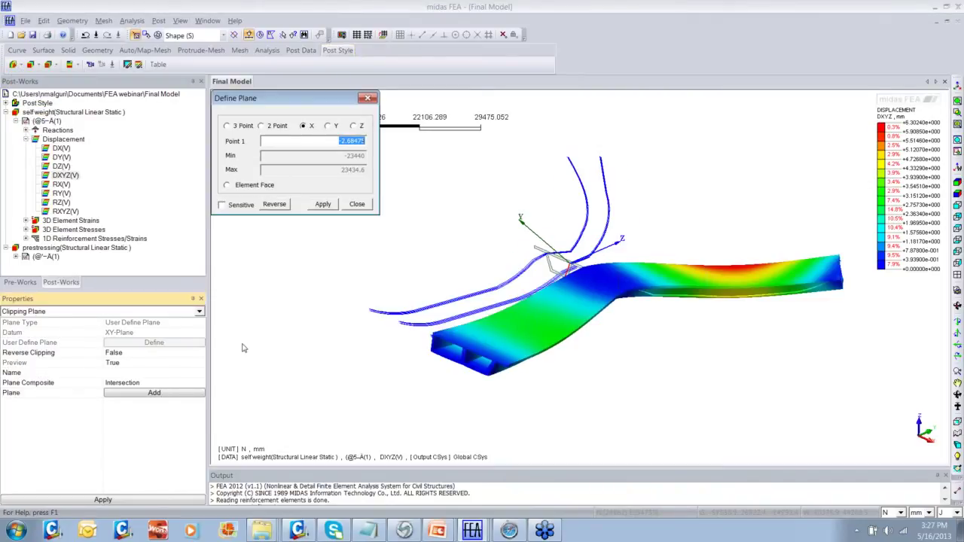
{"action": "left_click", "coordinate": [327, 125]}
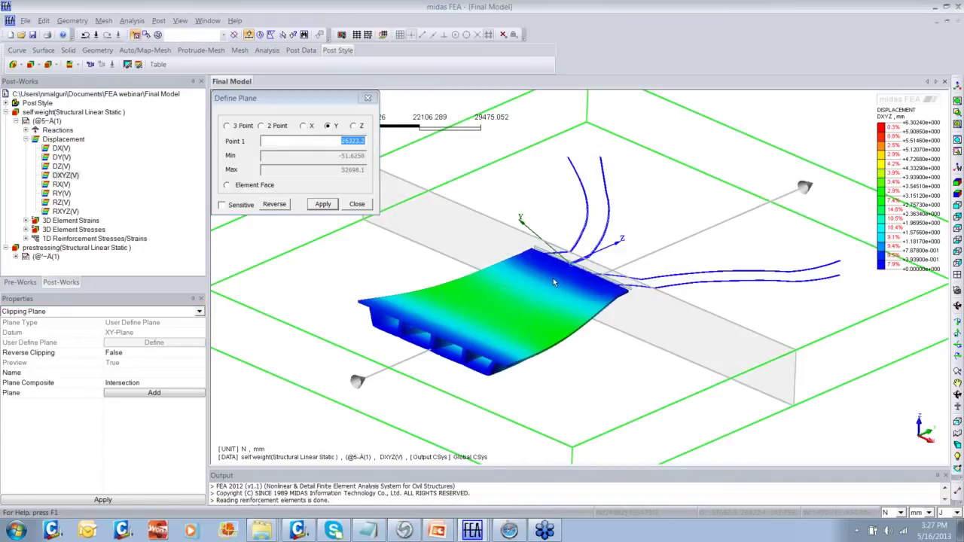
{"action": "left_click_drag", "start_coordinate": [553, 277], "coordinate": [515, 328]}
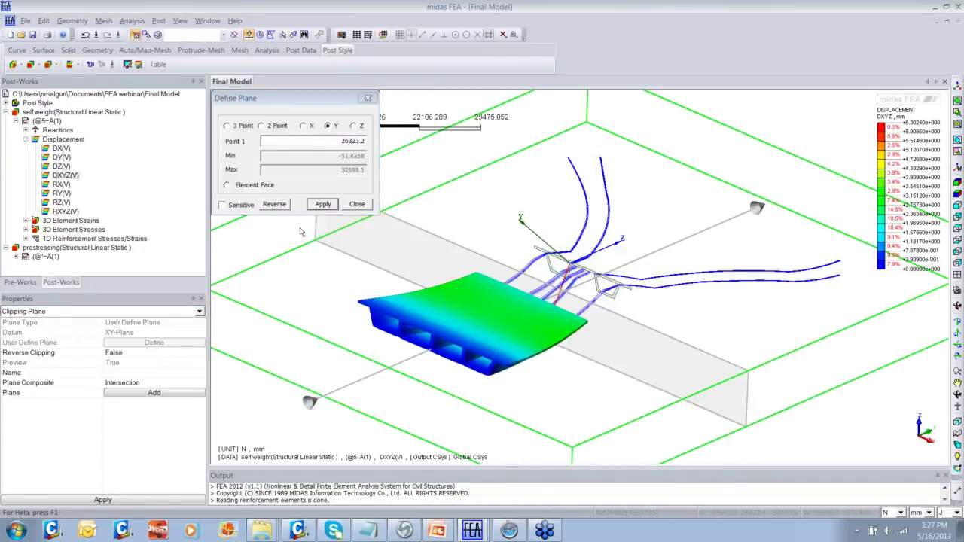
{"action": "left_click", "coordinate": [368, 98]}
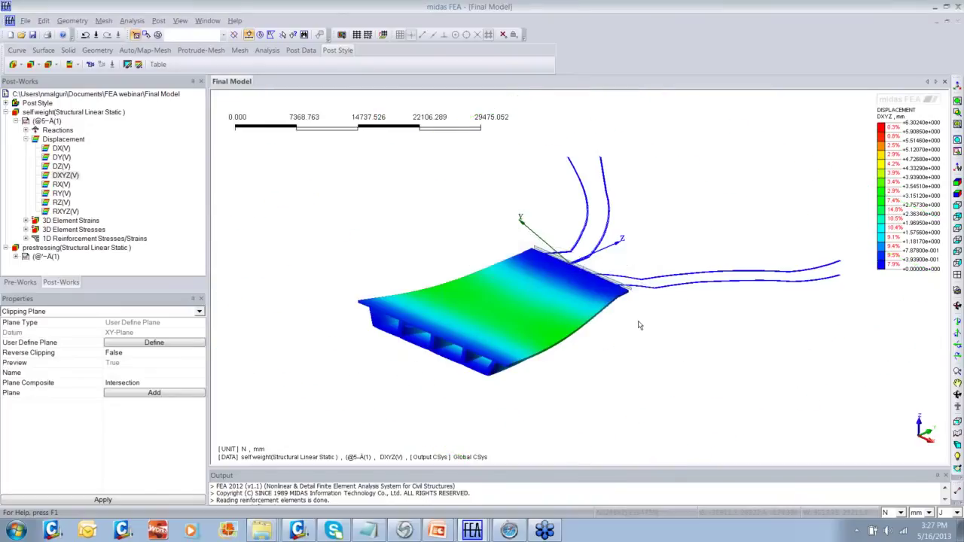
Step: Redefine the clipping plane along Y and move it back to cut the main deck partway along its length
{"action": "middle_click_drag", "start_coordinate": [663, 366], "coordinate": [557, 331]}
{"action": "scroll", "coordinate": [557, 368], "scroll_direction": "up", "scroll_amount": 2}
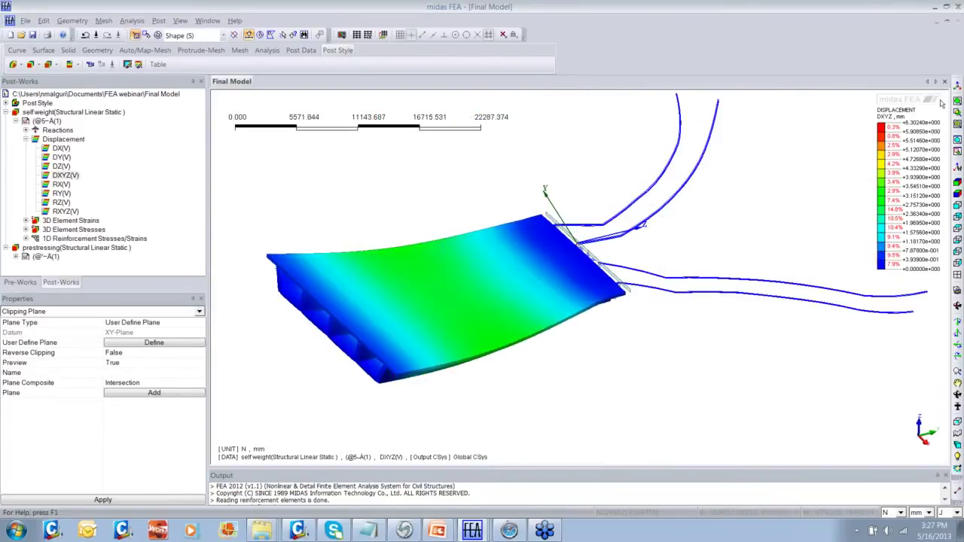
{"action": "left_click", "coordinate": [957, 86]}
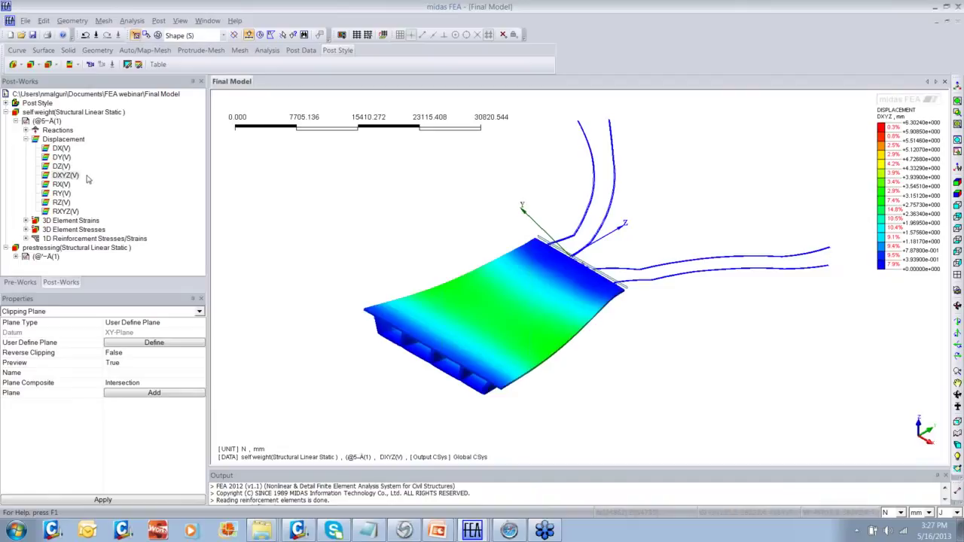
{"action": "left_click", "coordinate": [143, 345]}
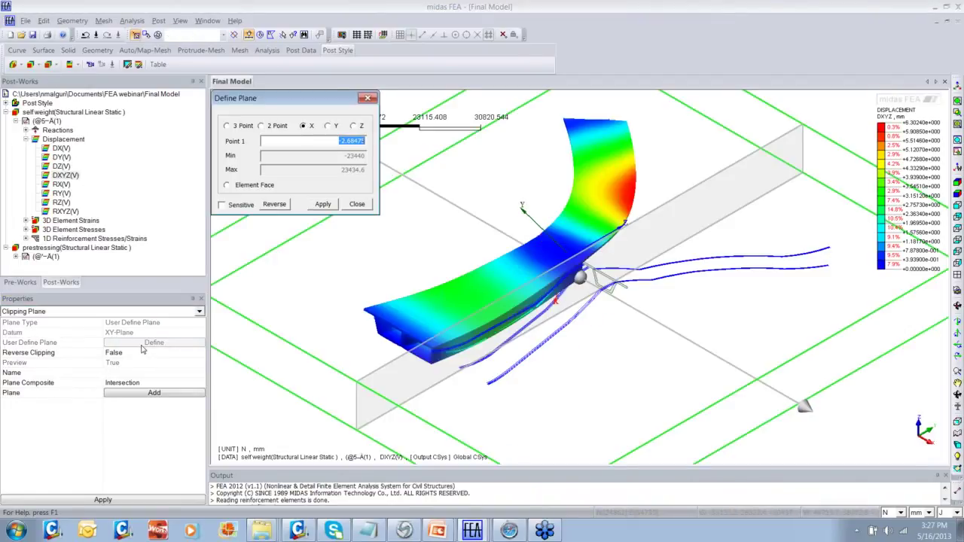
{"action": "left_click", "coordinate": [327, 125]}
{"action": "left_click_drag", "start_coordinate": [490, 303], "coordinate": [480, 312]}
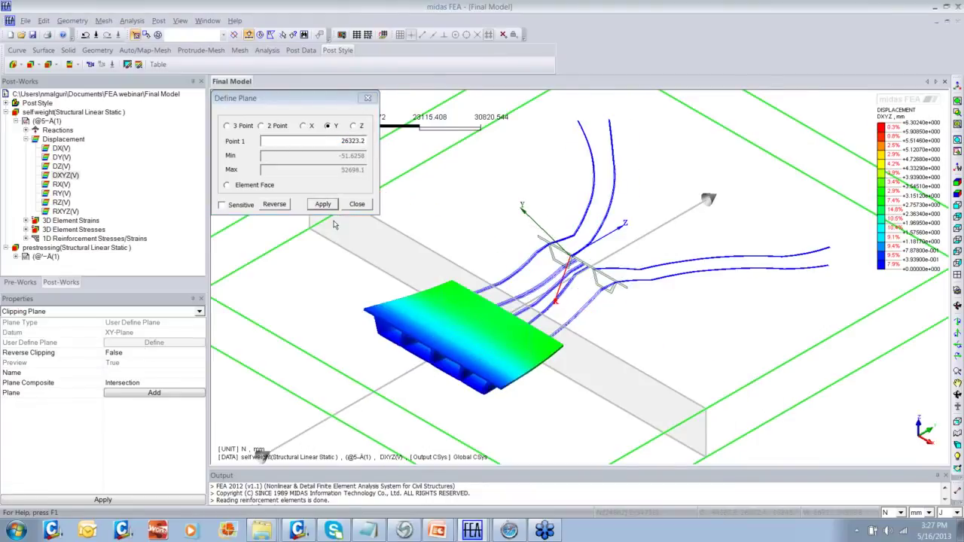
{"action": "left_click", "coordinate": [357, 204]}
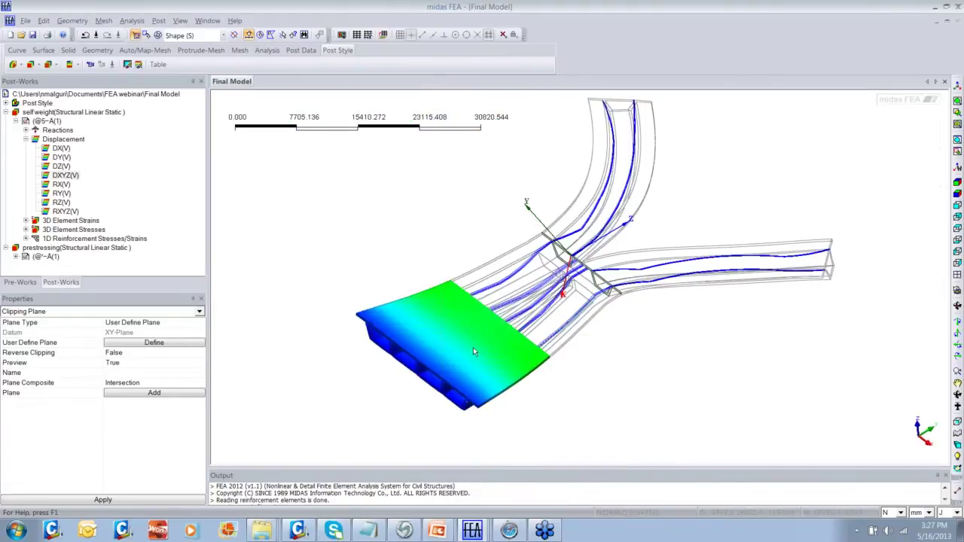
Step: Display the self weight 3D element stress LO-SOLID, SXX on the clipped deck and examine its cut section
{"action": "mouse_move", "coordinate": [473, 349]}
{"action": "middle_mouse_down"}
{"action": "mouse_move", "coordinate": [498, 350]}
{"action": "mouse_move", "coordinate": [477, 322]}
{"action": "mouse_move", "coordinate": [595, 293]}
{"action": "middle_mouse_up"}
{"action": "scroll", "coordinate": [511, 312], "scroll_direction": "up", "scroll_amount": 2}
{"action": "scroll", "coordinate": [512, 312], "scroll_direction": "up", "scroll_amount": 2}
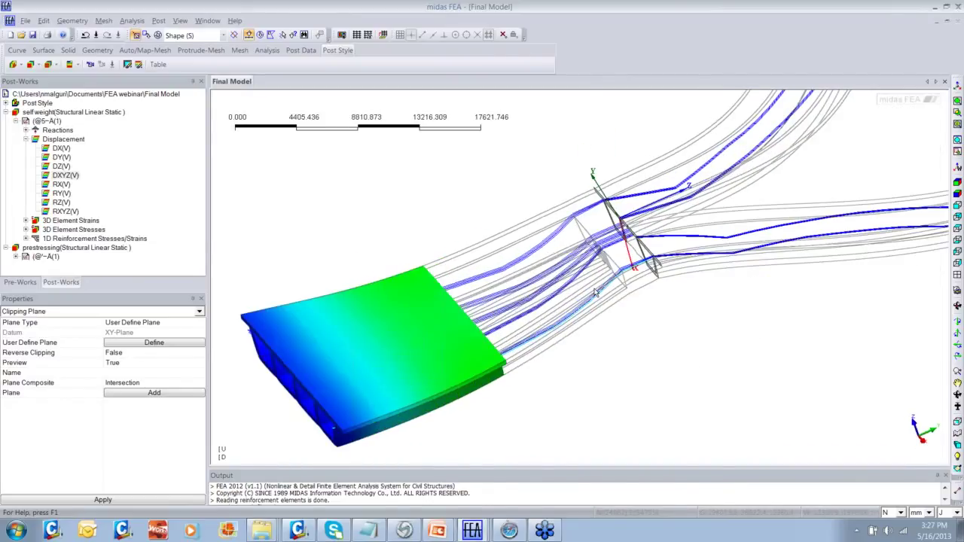
{"action": "left_click", "coordinate": [70, 229]}
{"action": "double_click", "coordinate": [69, 231]}
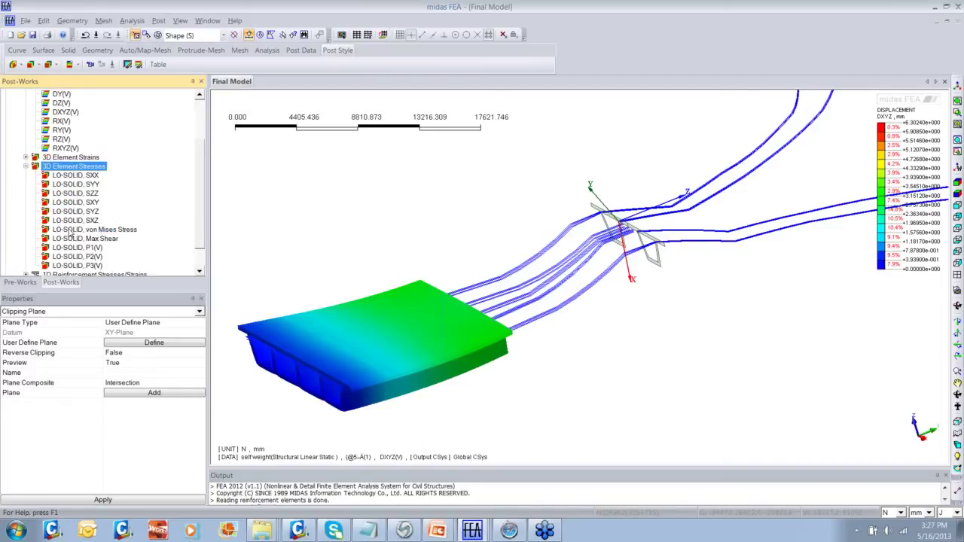
{"action": "left_click", "coordinate": [86, 175]}
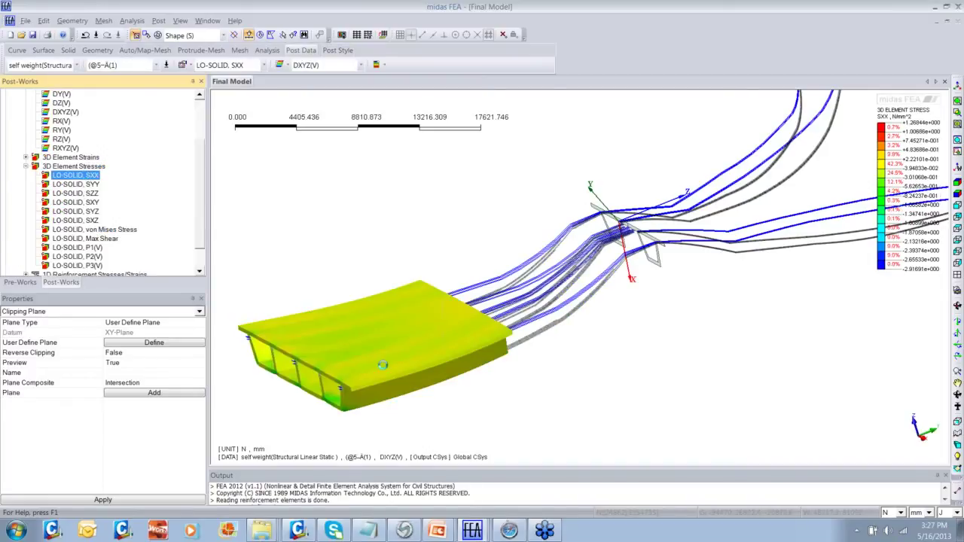
{"action": "middle_click_drag", "start_coordinate": [355, 380], "coordinate": [414, 384]}
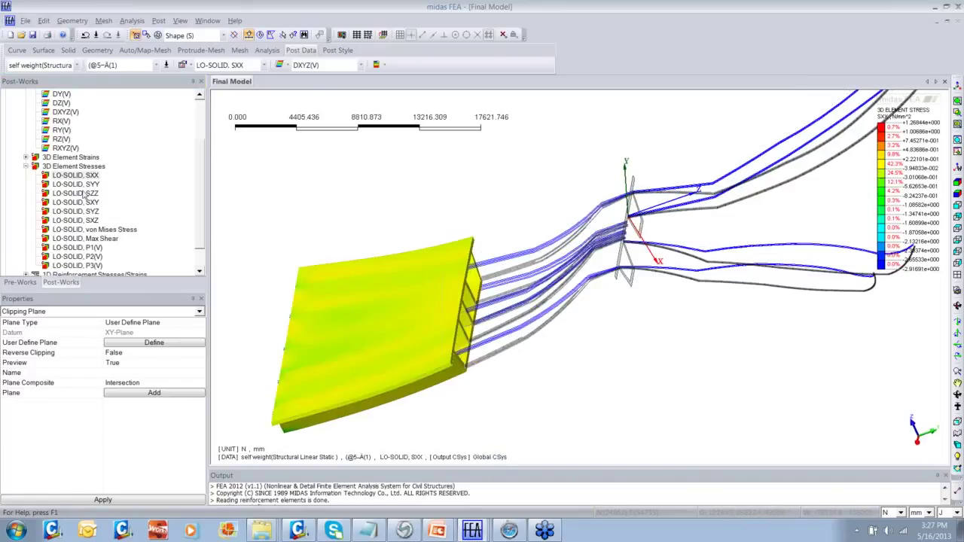
Step: Hide all geometry and all reinforcement of the model
{"action": "left_click", "coordinate": [20, 282]}
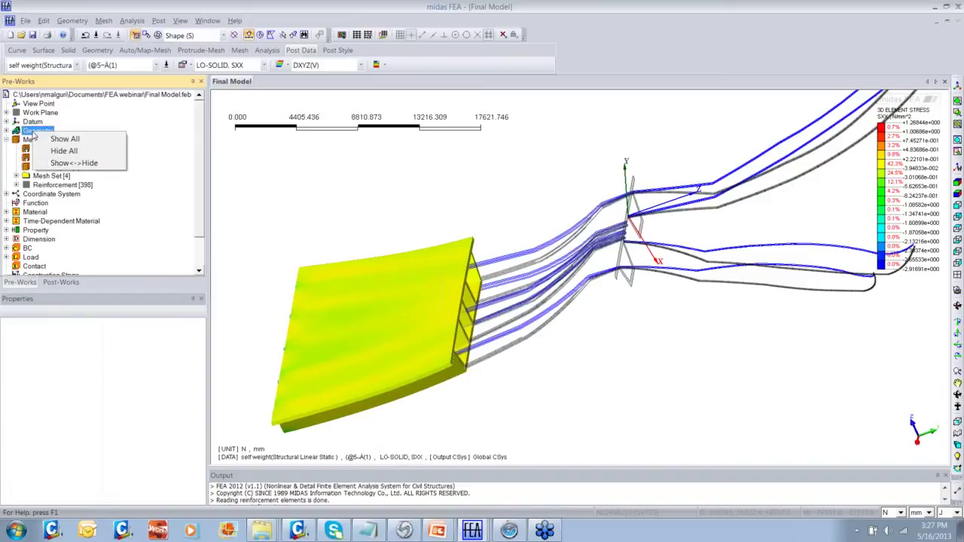
{"action": "left_click", "coordinate": [53, 151]}
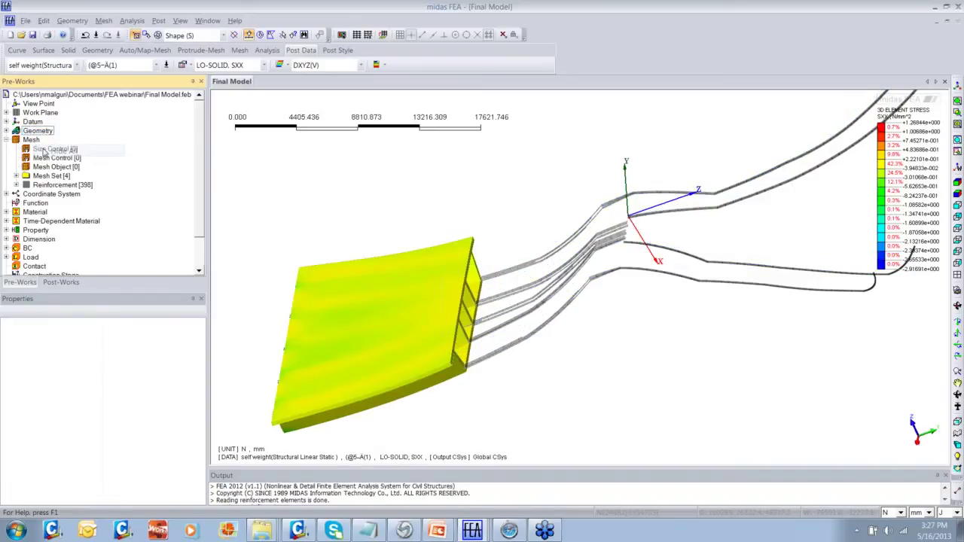
{"action": "right_click", "coordinate": [64, 184]}
{"action": "left_click", "coordinate": [79, 205]}
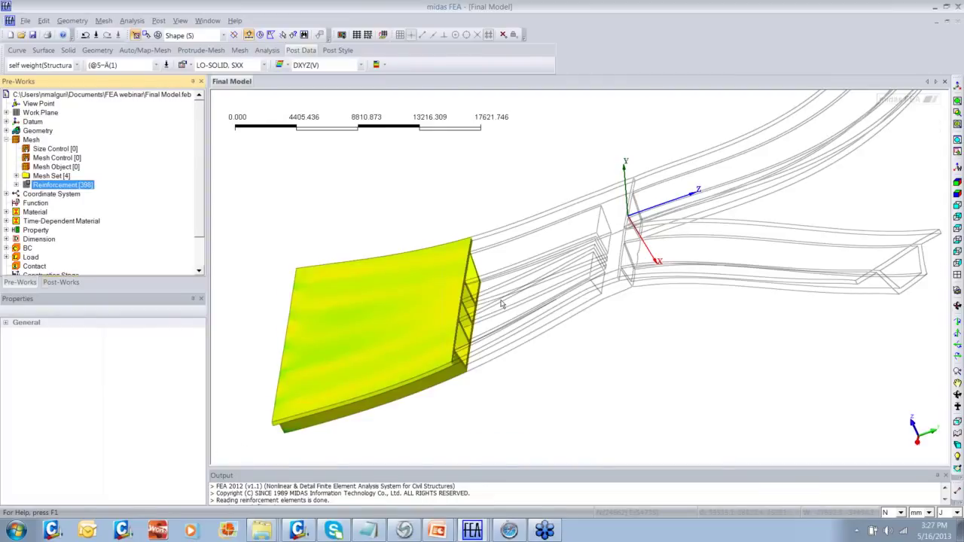
Step: Display the self weight 3D element stress LO-SOLID, SYY on the clipped deck and examine its cut end closely
{"action": "left_click", "coordinate": [61, 283]}
{"action": "double_click", "coordinate": [75, 184]}
{"action": "middle_click_drag", "start_coordinate": [487, 370], "coordinate": [374, 382]}
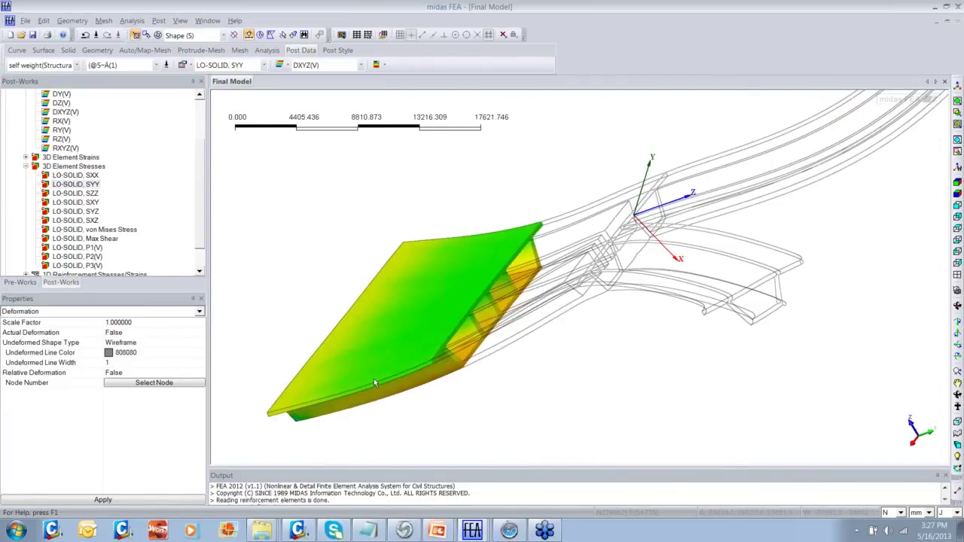
{"action": "left_click", "coordinate": [958, 182]}
{"action": "middle_click_drag", "start_coordinate": [590, 346], "coordinate": [452, 400]}
{"action": "scroll", "coordinate": [451, 400], "scroll_direction": "up", "scroll_amount": 4}
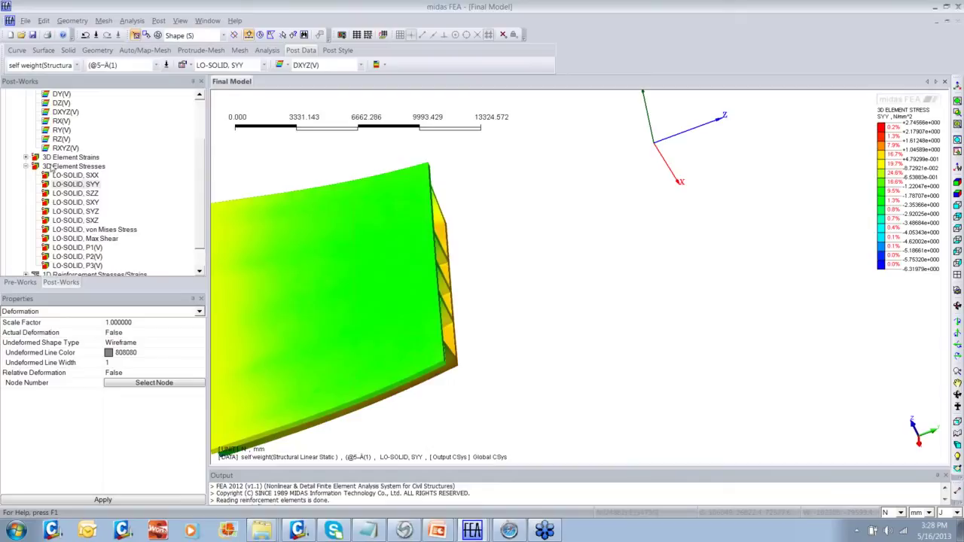
Step: Show all reinforcement again alongside the clipped deck's stress contour
{"action": "left_click", "coordinate": [25, 166]}
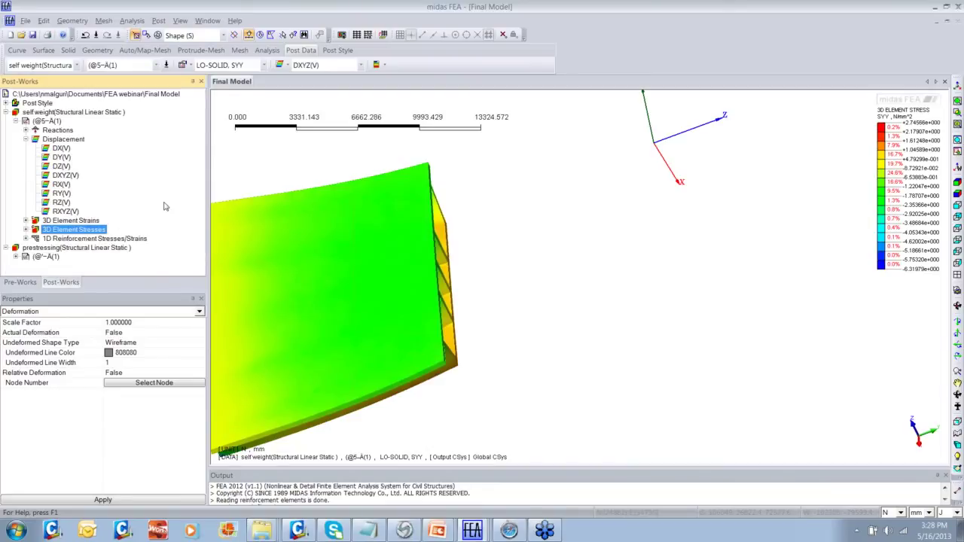
{"action": "left_click", "coordinate": [20, 282]}
{"action": "left_click", "coordinate": [64, 185]}
{"action": "right_click", "coordinate": [65, 186]}
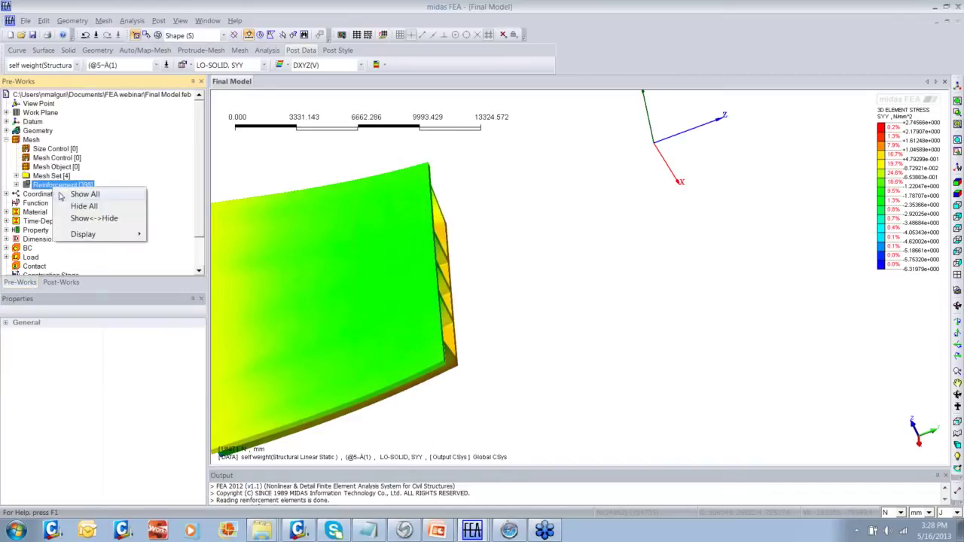
{"action": "left_click", "coordinate": [66, 196]}
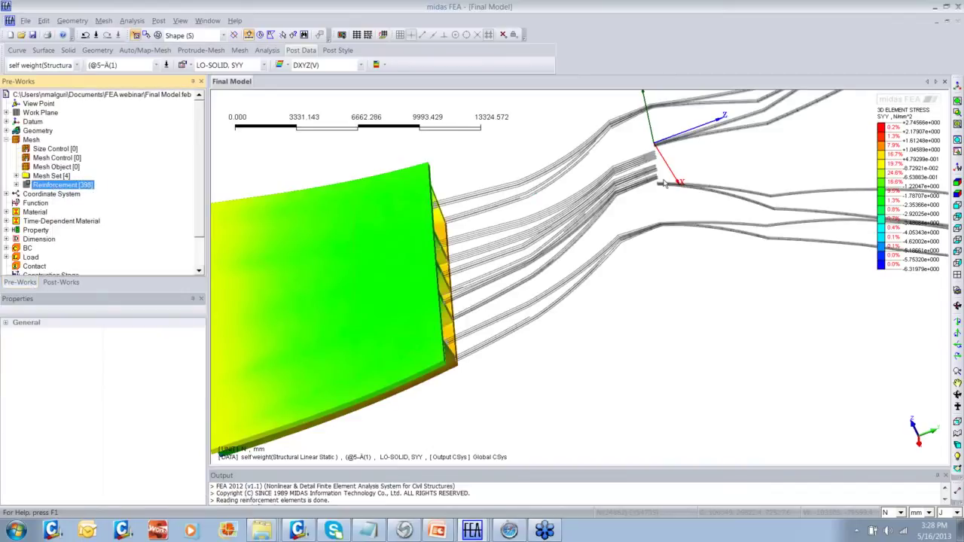
{"action": "left_click", "coordinate": [957, 86]}
{"action": "left_click_drag", "start_coordinate": [313, 270], "coordinate": [313, 264], "text": "ctrl"}
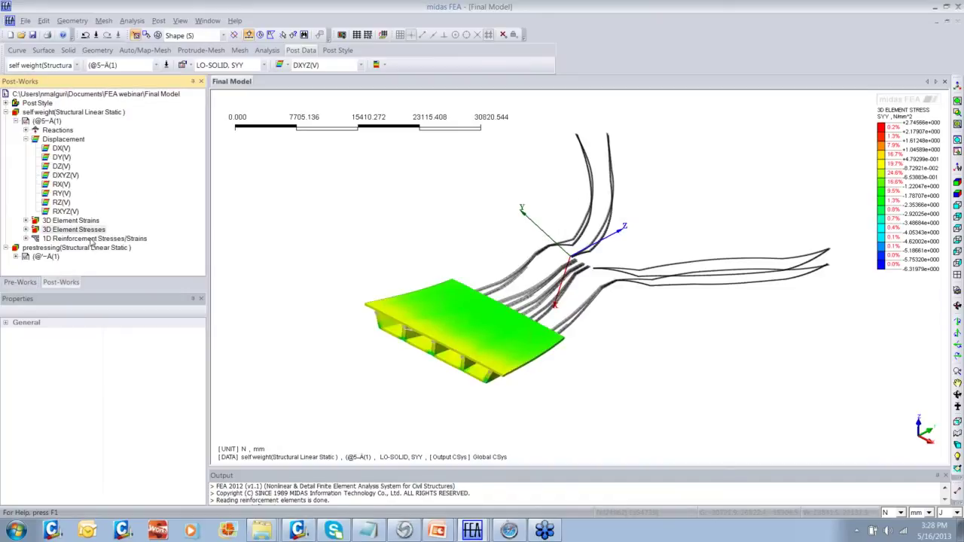
Step: Display the prestressing case's 1D reinforcement stress REINFORCEMENT BAR, LOW, Sxx, followed by the strain Exx
{"action": "double_click", "coordinate": [46, 257]}
{"action": "left_click", "coordinate": [83, 265]}
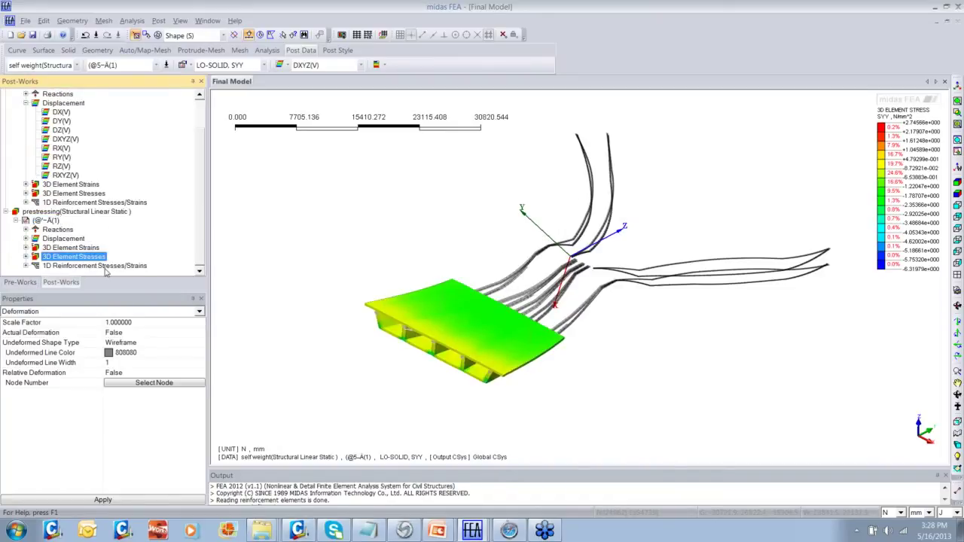
{"action": "double_click", "coordinate": [105, 265]}
{"action": "double_click", "coordinate": [110, 248]}
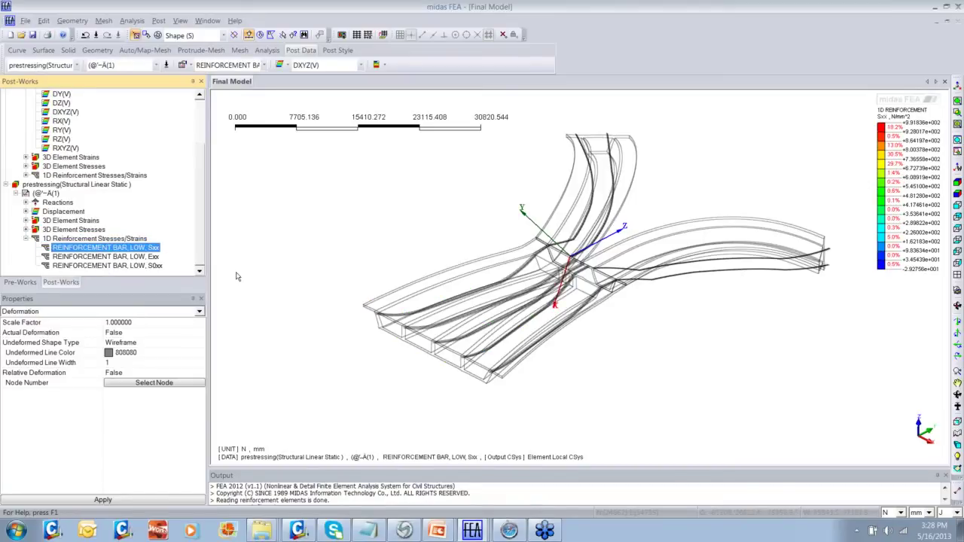
{"action": "double_click", "coordinate": [105, 257]}
{"action": "left_click", "coordinate": [20, 282]}
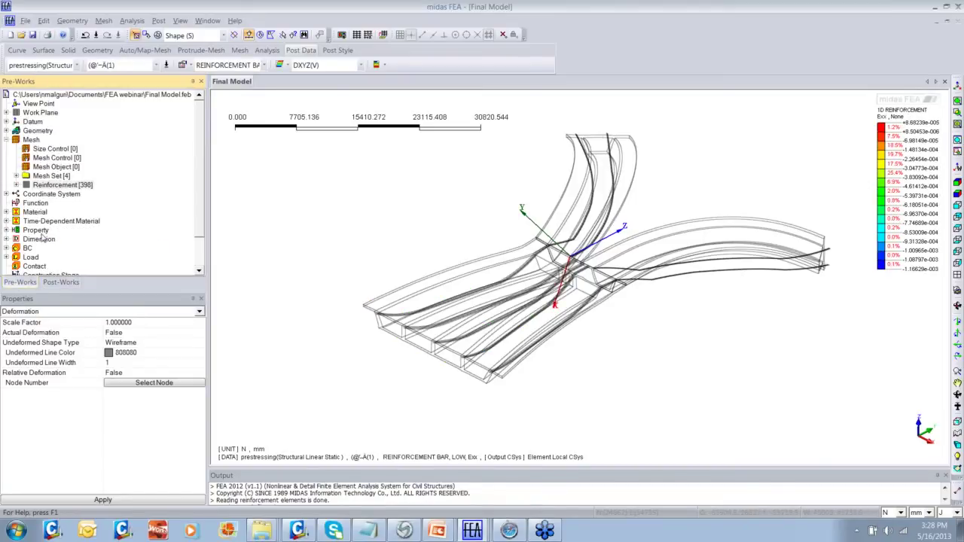
Step: Show all reinforcement and return to the prestressing case's 1D reinforcement stress REINFORCEMENT BAR, LOW, Sxx
{"action": "left_click", "coordinate": [57, 185]}
{"action": "right_click", "coordinate": [57, 185]}
{"action": "left_click", "coordinate": [66, 190]}
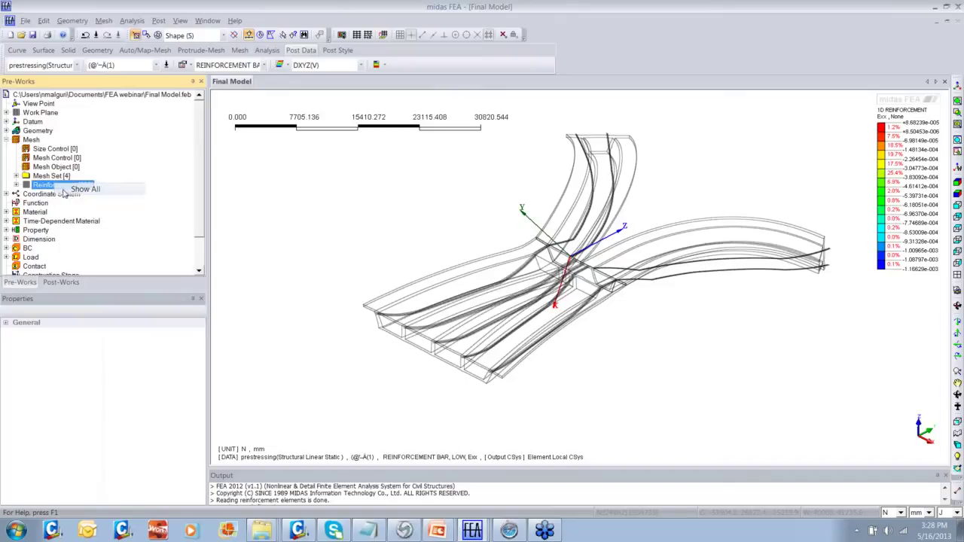
{"action": "left_click", "coordinate": [61, 282]}
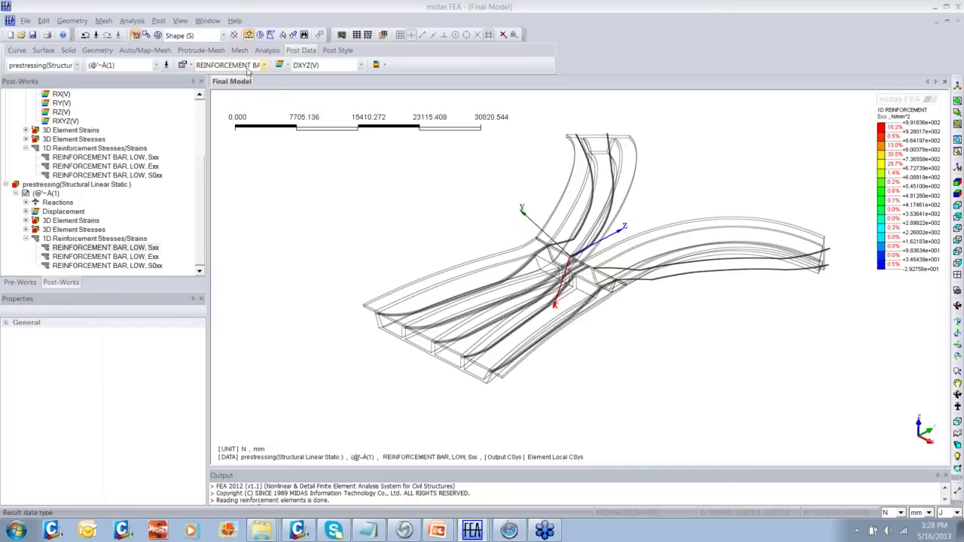
Step: Open the Local Direction Force Sum tool for the analysis results
{"action": "left_click", "coordinate": [159, 21]}
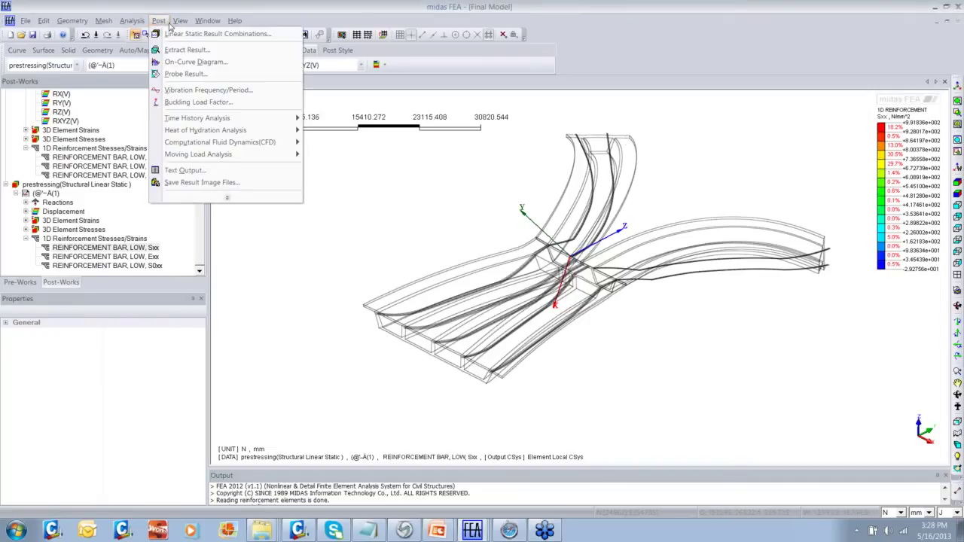
{"action": "left_click", "coordinate": [169, 26]}
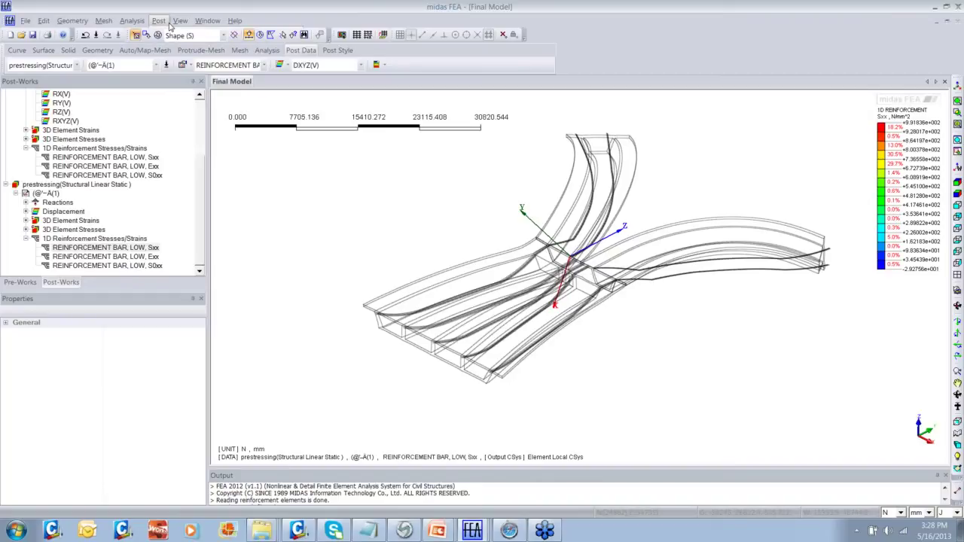
{"action": "left_click", "coordinate": [159, 21]}
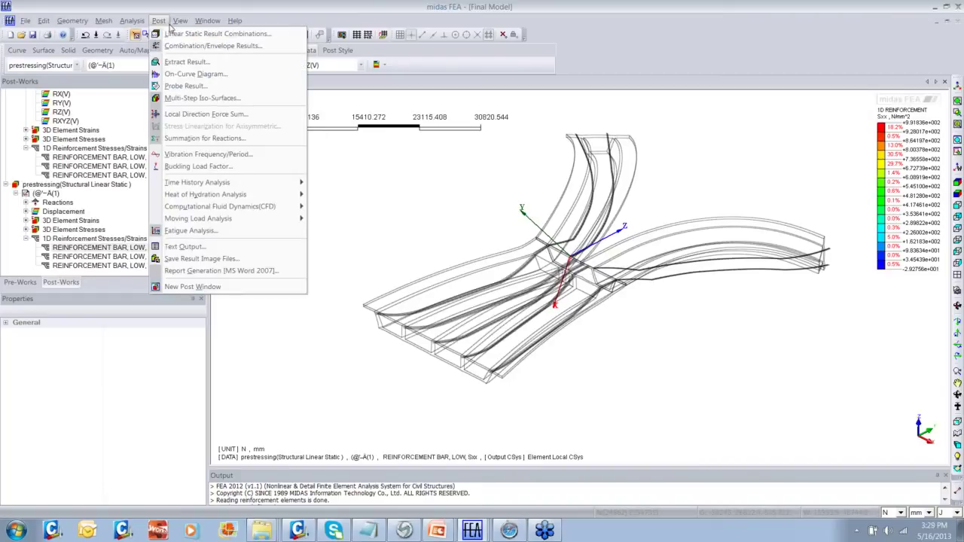
{"action": "mouse_move", "coordinate": [180, 21]}
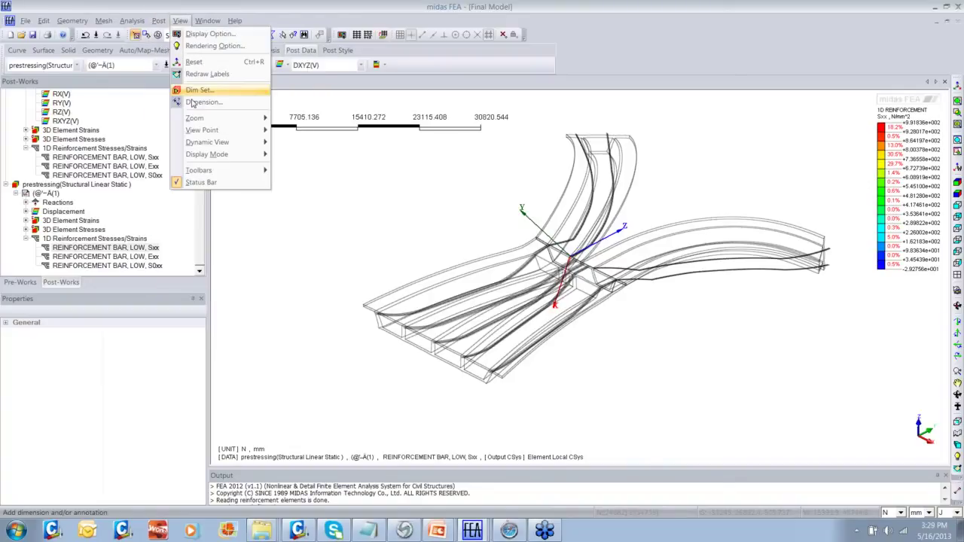
{"action": "left_click", "coordinate": [156, 113]}
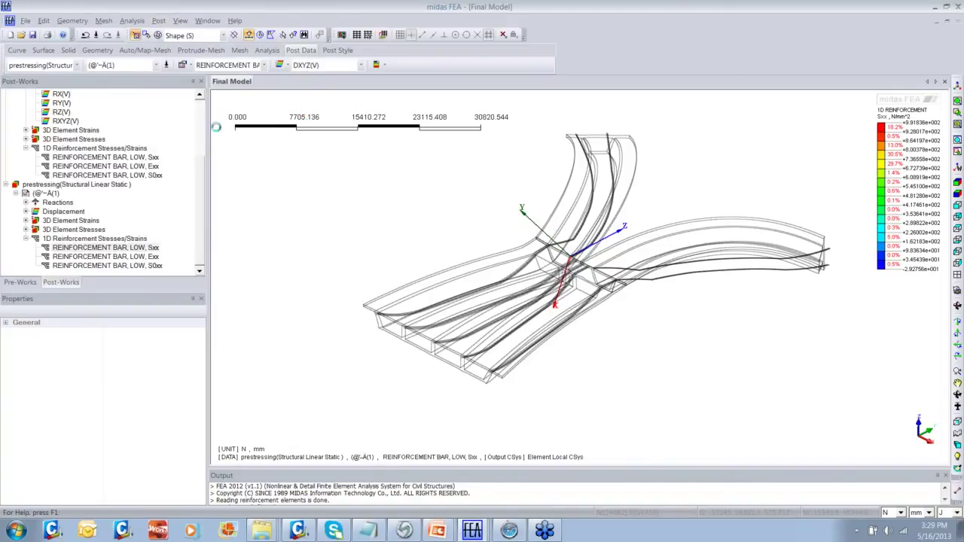
{"action": "left_click_drag", "start_coordinate": [91, 101], "coordinate": [349, 158]}
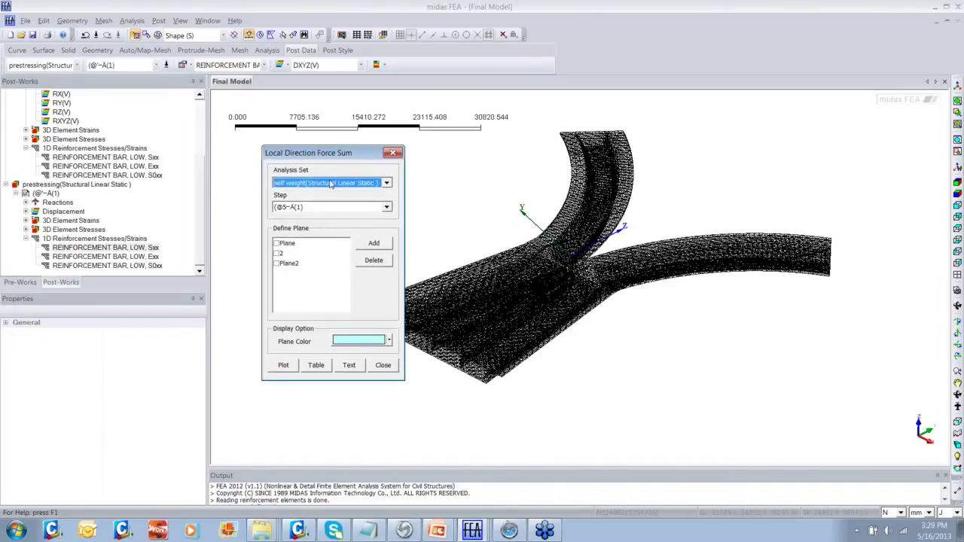
Step: Calculate the self weight case's local direction force sum on Plane2, output it as text and a table, and inspect Fz and Mx
{"action": "left_click", "coordinate": [276, 264]}
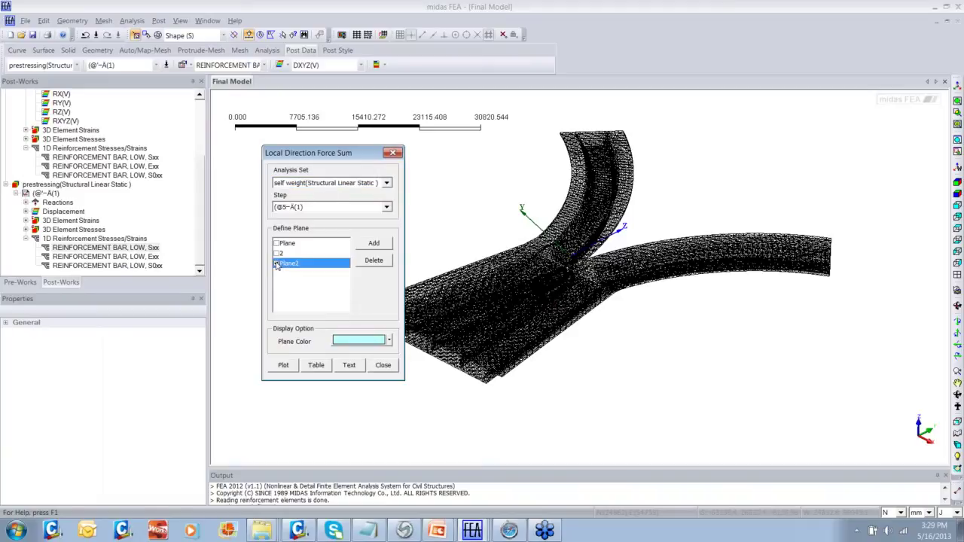
{"action": "left_click", "coordinate": [346, 366]}
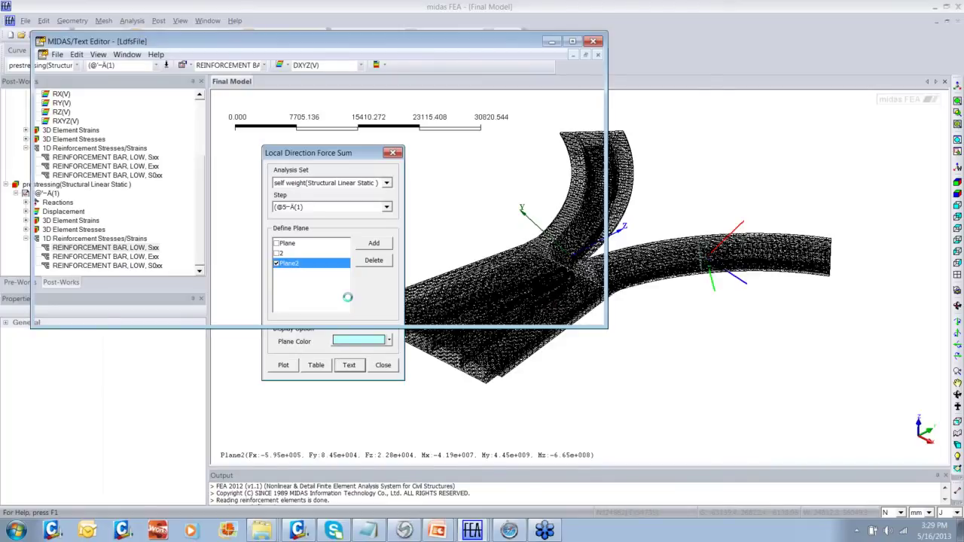
{"action": "left_click", "coordinate": [318, 364]}
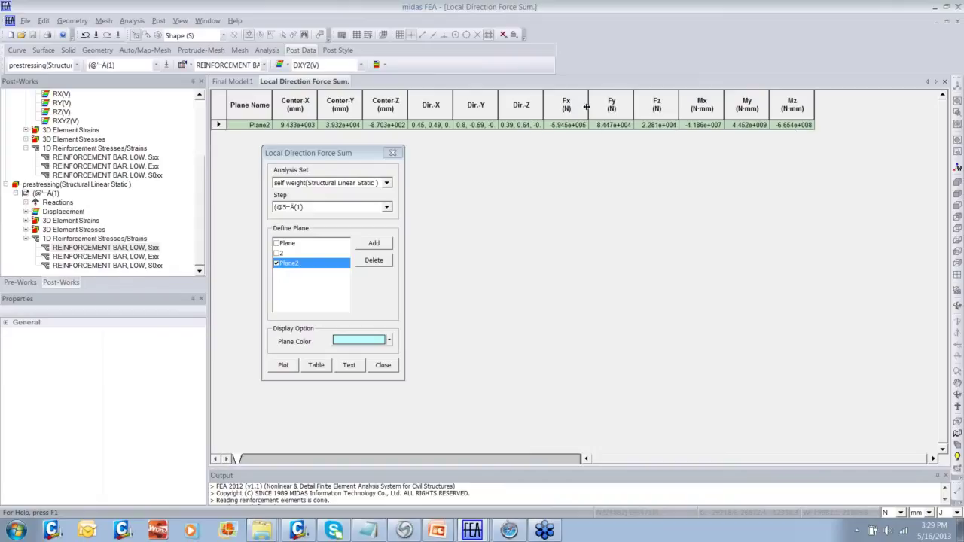
{"action": "left_click", "coordinate": [667, 105]}
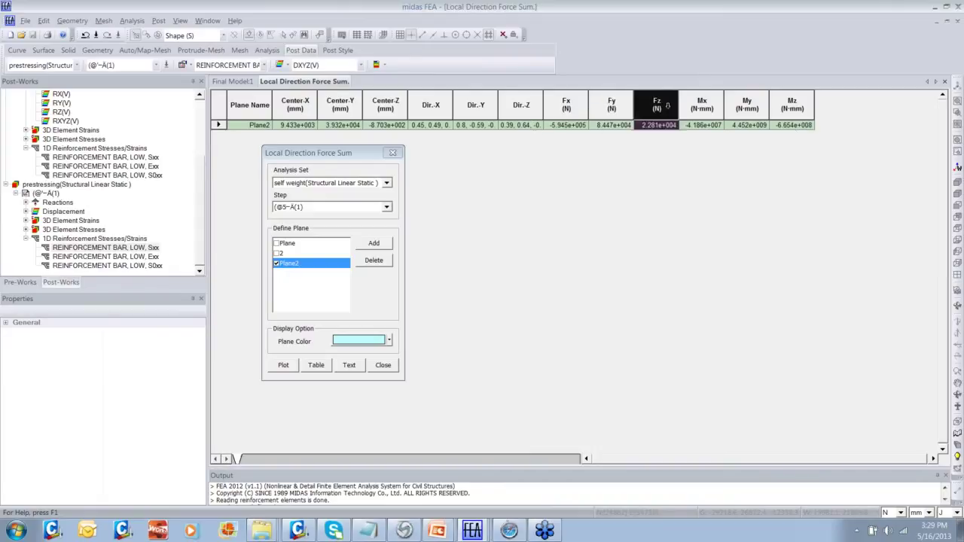
{"action": "left_click", "coordinate": [702, 104]}
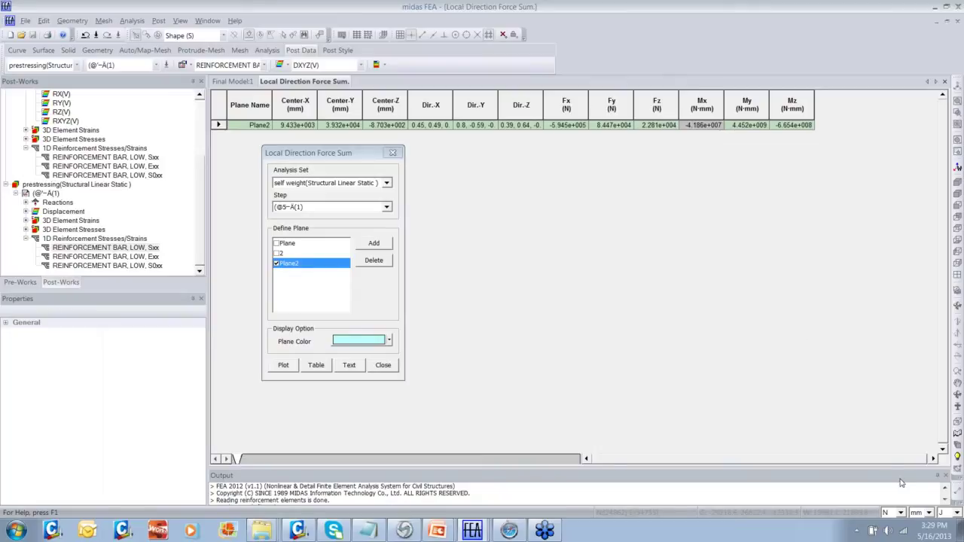
Step: Set the units to kips and ft, regenerate the Plane2 force sum table, and close the force sum dialog
{"action": "left_click", "coordinate": [902, 512]}
{"action": "left_click", "coordinate": [895, 501]}
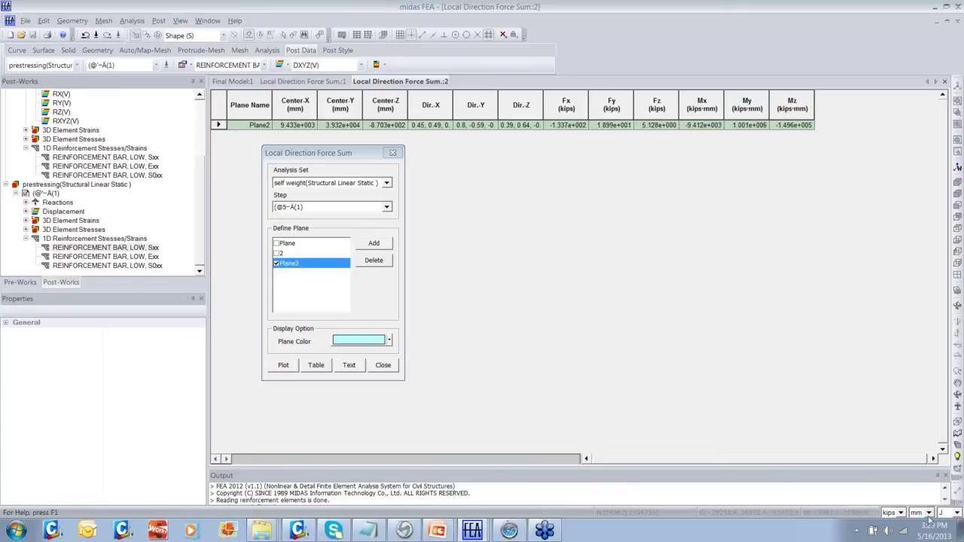
{"action": "left_click", "coordinate": [919, 512]}
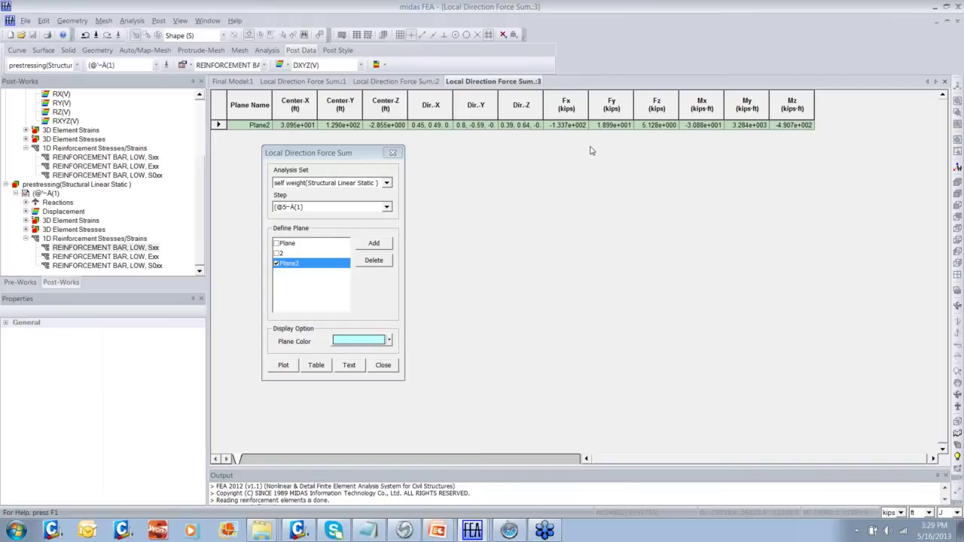
{"action": "left_click", "coordinate": [391, 154]}
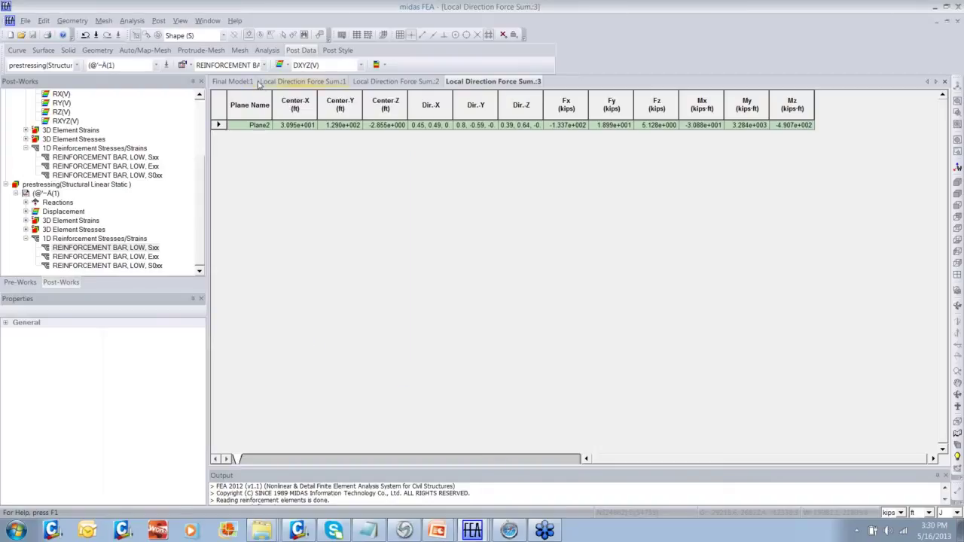
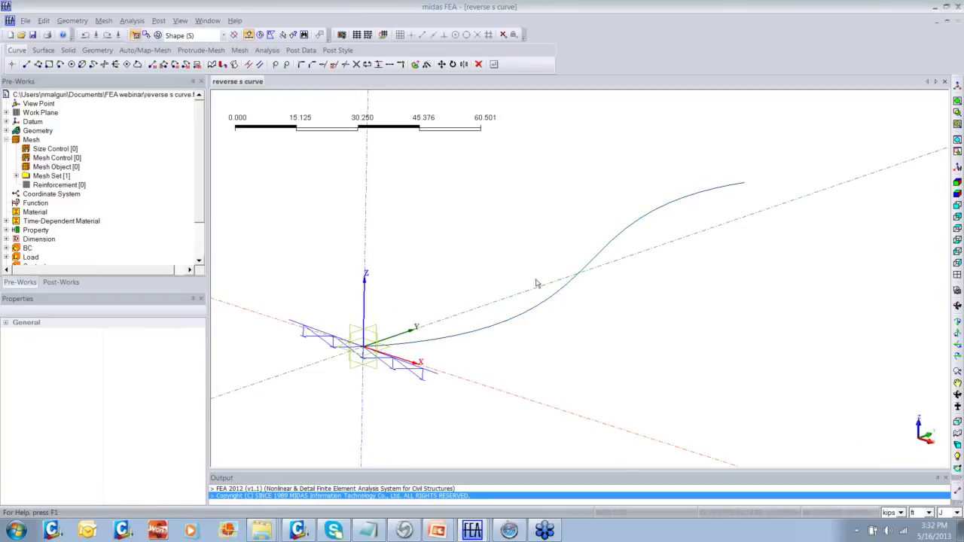
Step: Start a Sweep-Translate in the reverse s curve model and select the five I-girder cross-sections as the shapes to translate
{"action": "scroll", "coordinate": [296, 307], "scroll_direction": "up", "scroll_amount": 1}
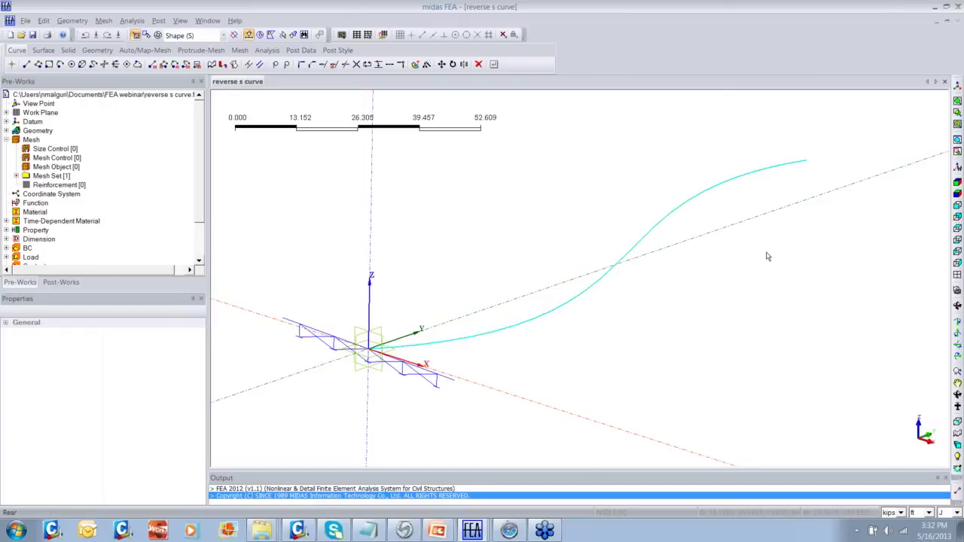
{"action": "middle_click_drag", "start_coordinate": [609, 275], "coordinate": [502, 288]}
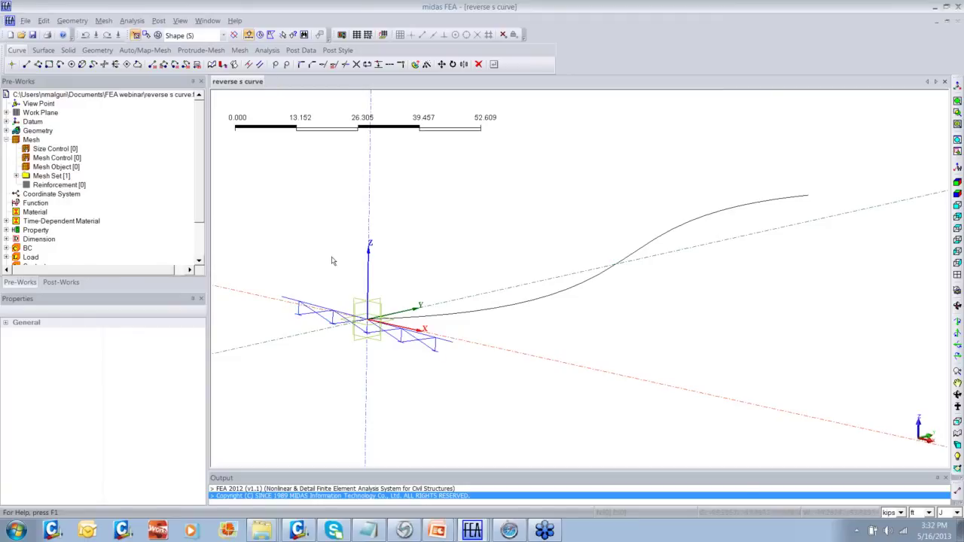
{"action": "left_click", "coordinate": [78, 23]}
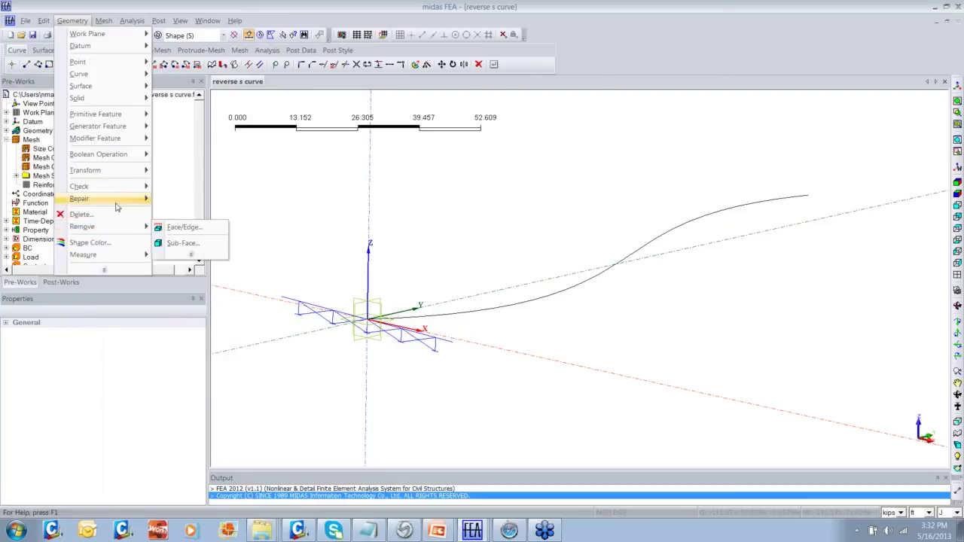
{"action": "mouse_move", "coordinate": [118, 172]}
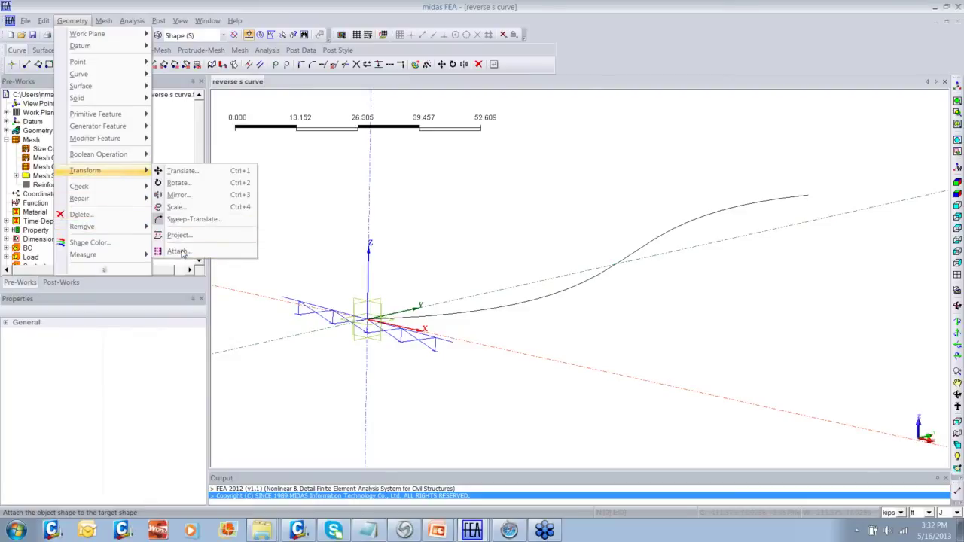
{"action": "left_click", "coordinate": [194, 219]}
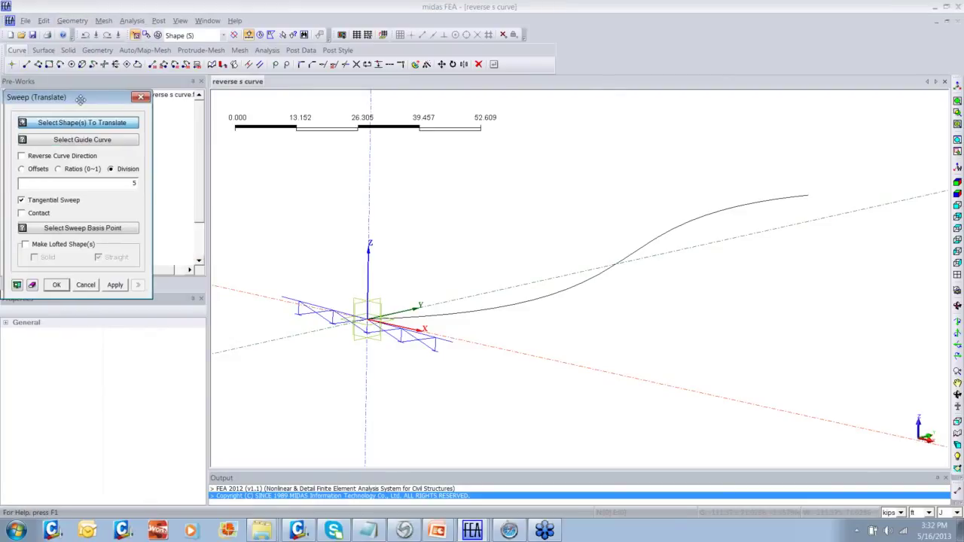
{"action": "left_click_drag", "start_coordinate": [293, 296], "coordinate": [336, 345]}
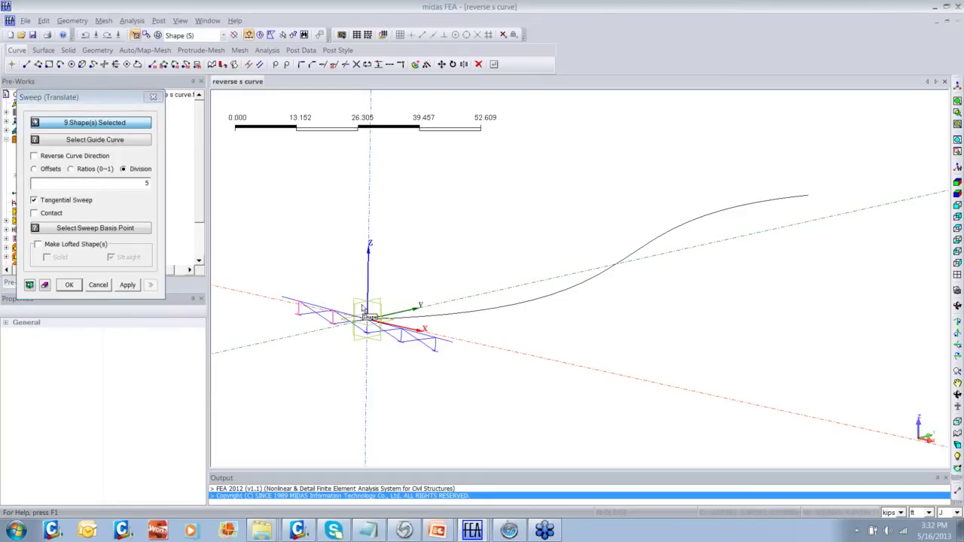
{"action": "left_click_drag", "start_coordinate": [362, 305], "coordinate": [374, 352]}
{"action": "left_click_drag", "start_coordinate": [325, 295], "coordinate": [345, 336]}
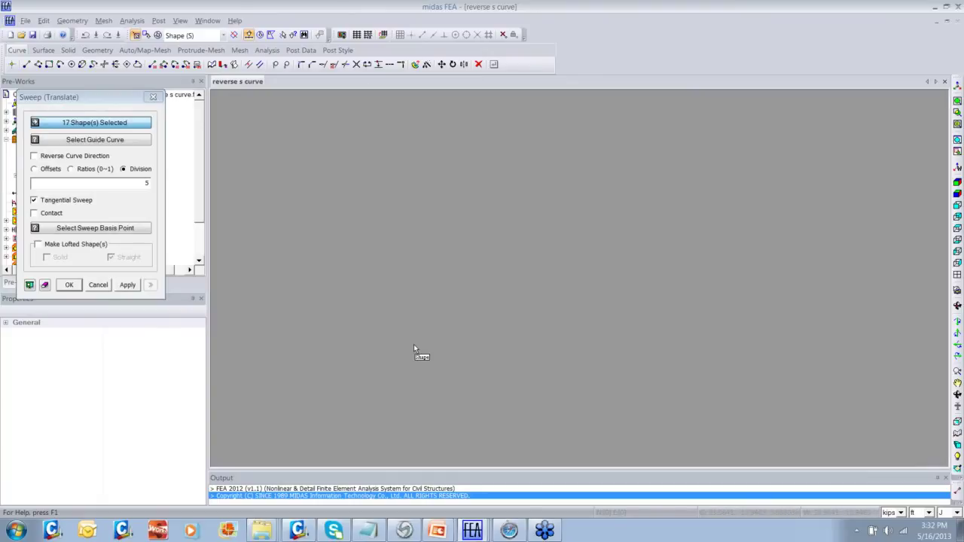
{"action": "left_click_drag", "start_coordinate": [425, 324], "coordinate": [450, 369]}
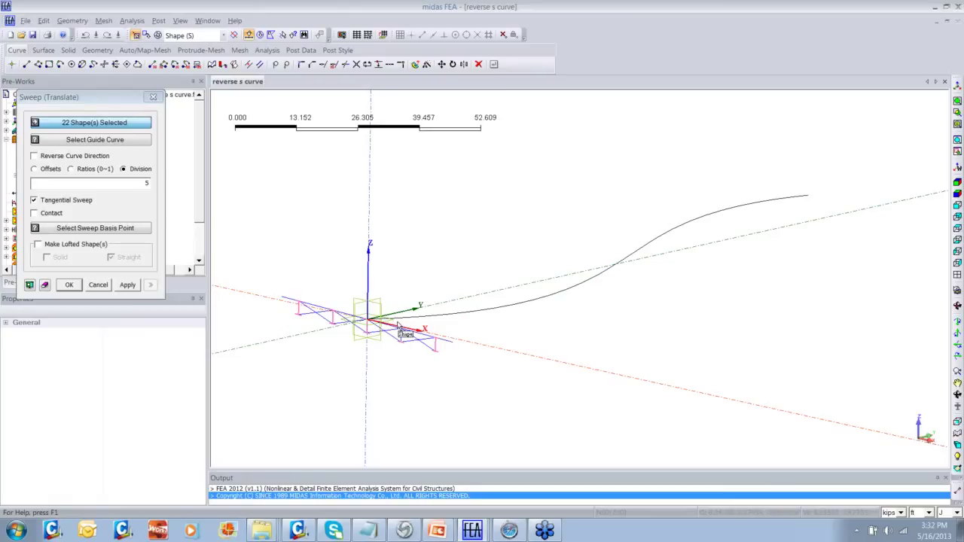
{"action": "left_click_drag", "start_coordinate": [391, 319], "coordinate": [413, 356]}
Step: Use the S-shaped curve as the sweep guide with 20 divisions, enable Make Lofted Shape(s), and preview the sweep
{"action": "left_click", "coordinate": [113, 141]}
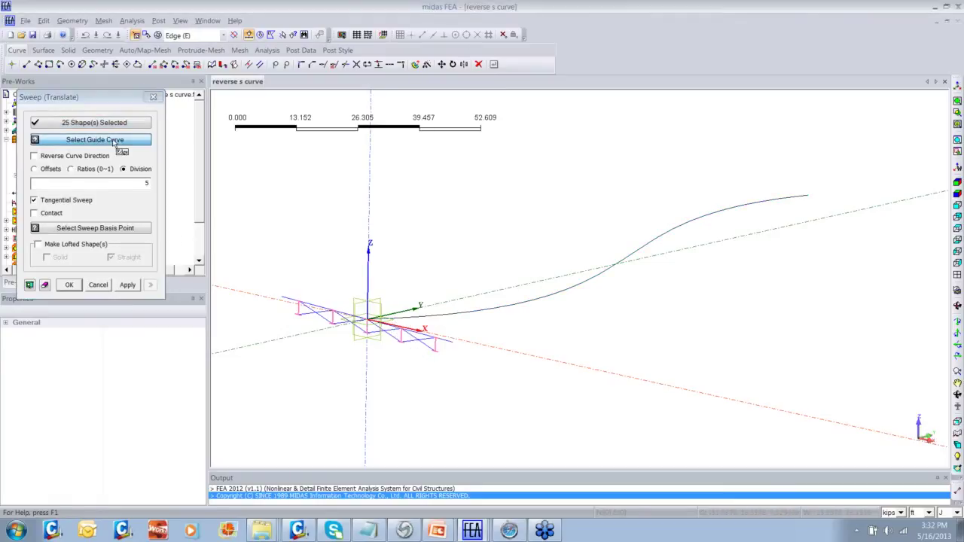
{"action": "left_click", "coordinate": [531, 307]}
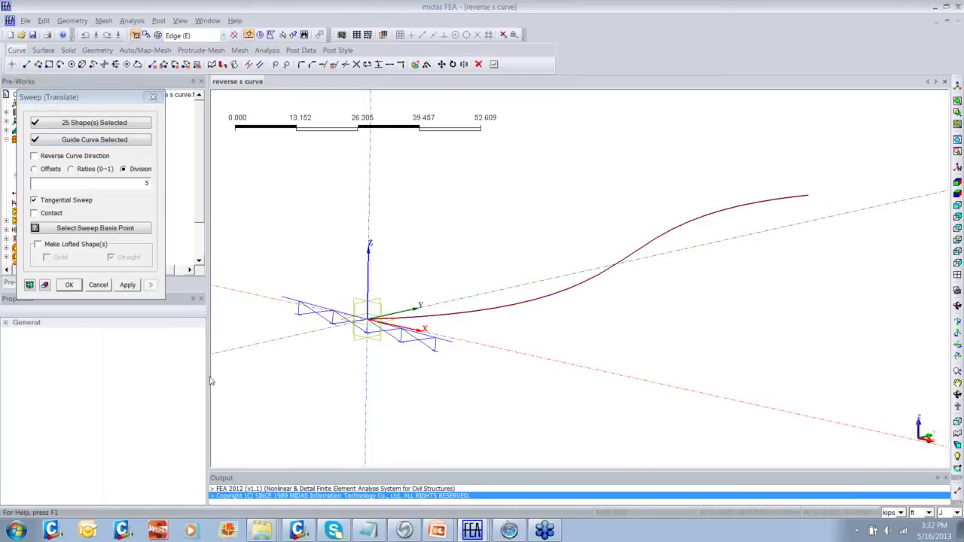
{"action": "double_click", "coordinate": [151, 182]}
{"action": "type", "text": "20"}
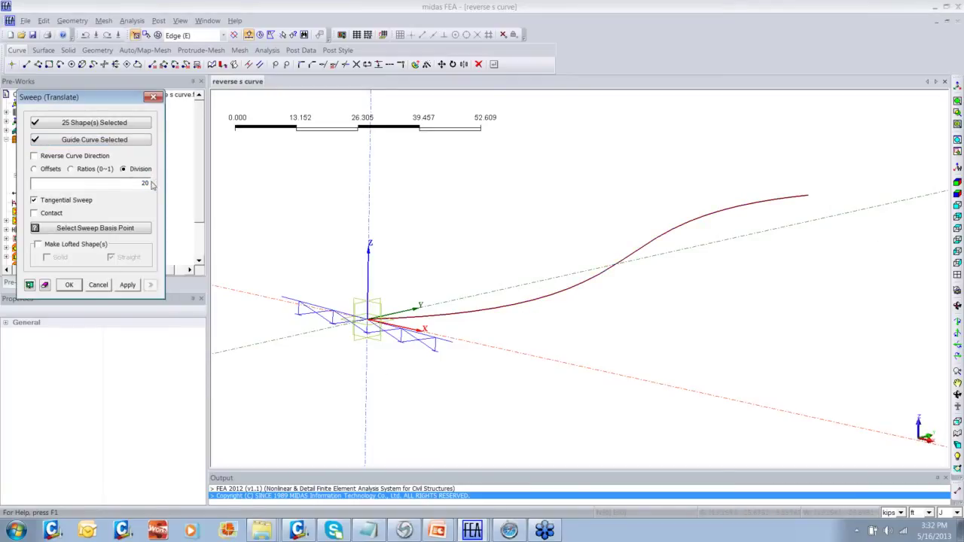
{"action": "left_click", "coordinate": [68, 249]}
{"action": "left_click", "coordinate": [30, 285]}
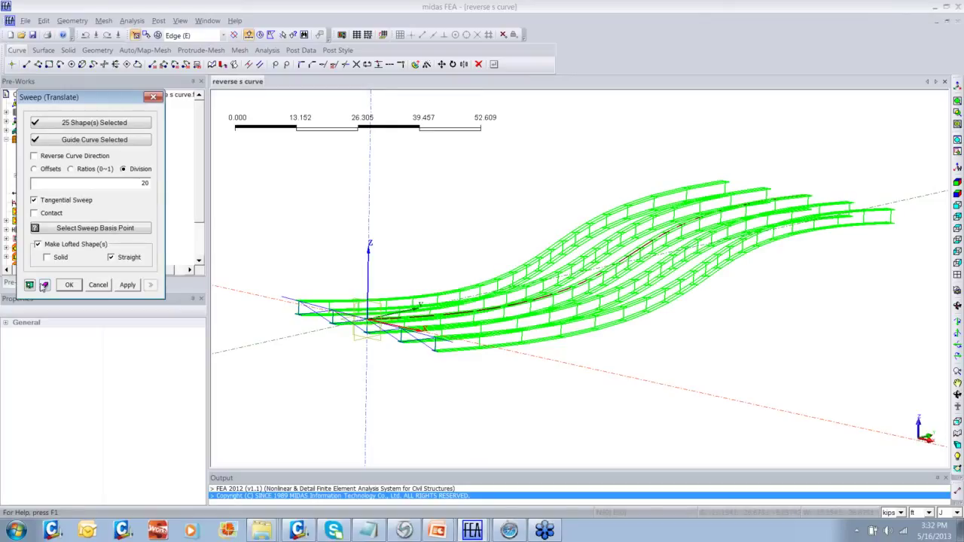
Step: Apply the lofted sweep with Tangential Sweep enabled to create the five curved girders, and inspect them
{"action": "left_click", "coordinate": [67, 204]}
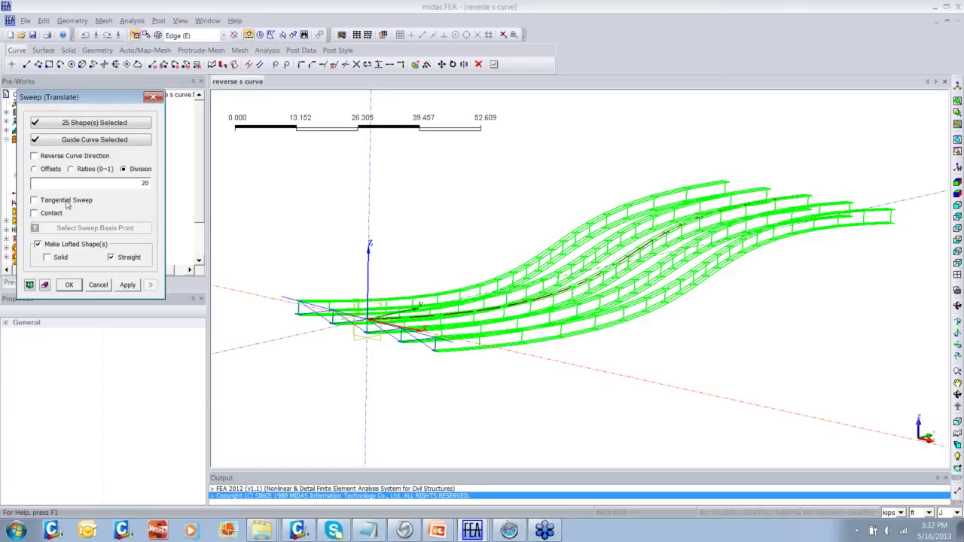
{"action": "left_click", "coordinate": [53, 203]}
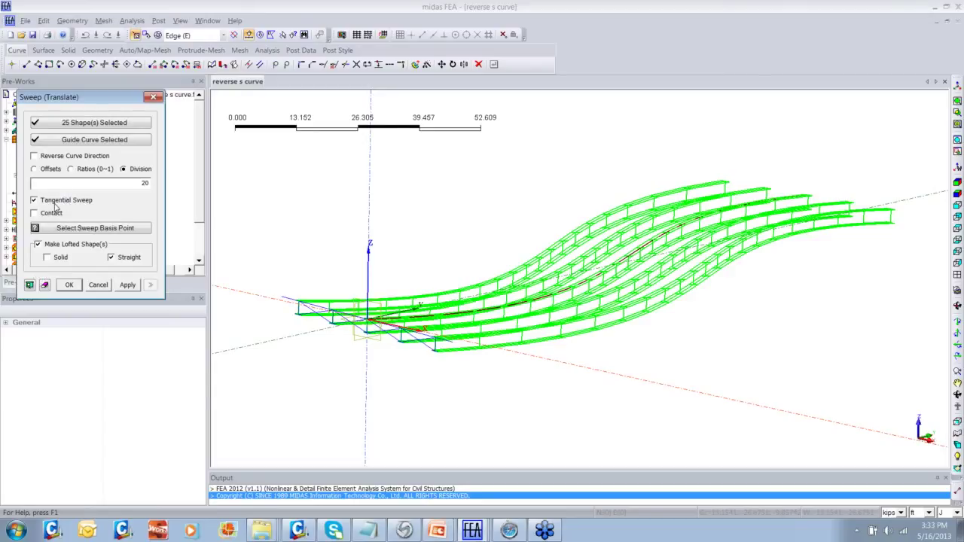
{"action": "left_click", "coordinate": [125, 285]}
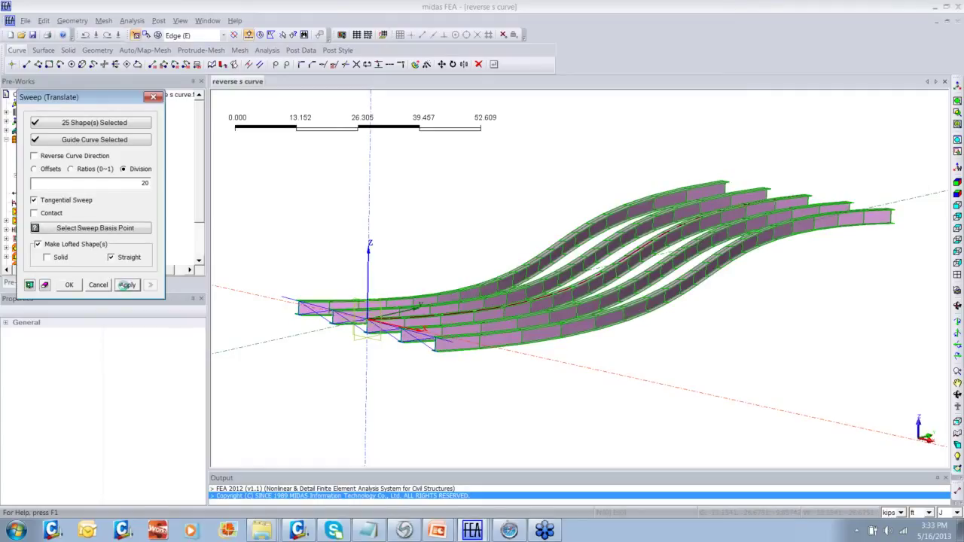
{"action": "left_click", "coordinate": [125, 285]}
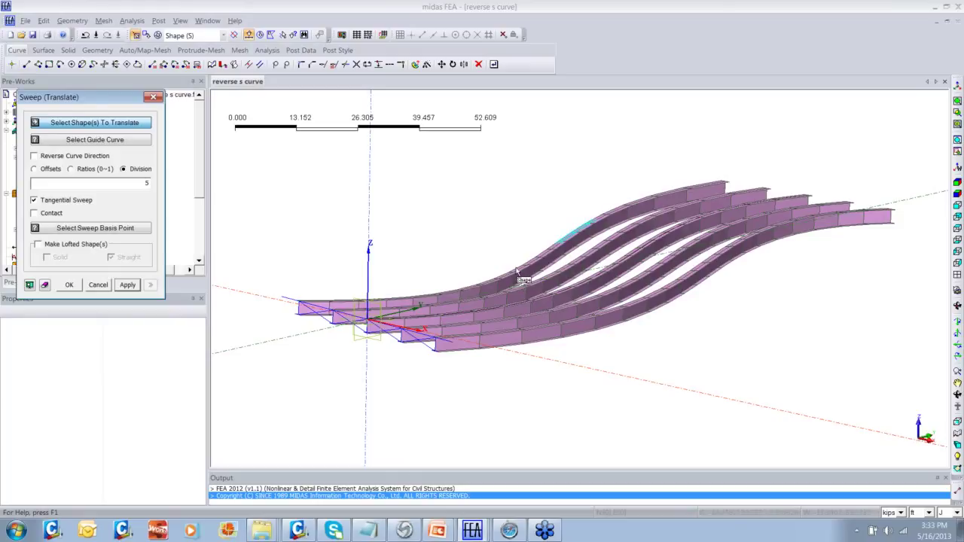
{"action": "mouse_move", "coordinate": [517, 280]}
{"action": "middle_mouse_down"}
{"action": "mouse_move", "coordinate": [517, 308]}
{"action": "mouse_move", "coordinate": [509, 284]}
{"action": "middle_mouse_up"}
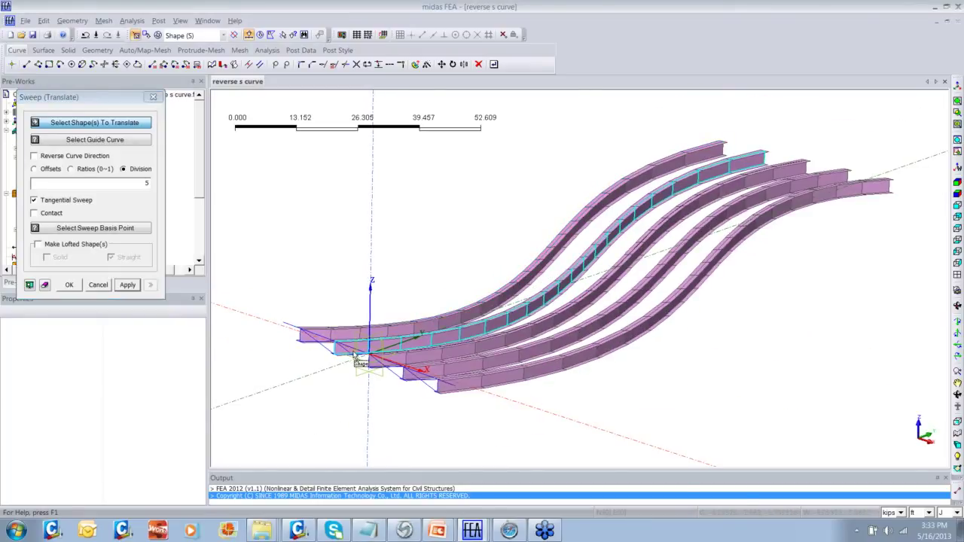
{"action": "middle_click_drag", "start_coordinate": [351, 377], "coordinate": [388, 365]}
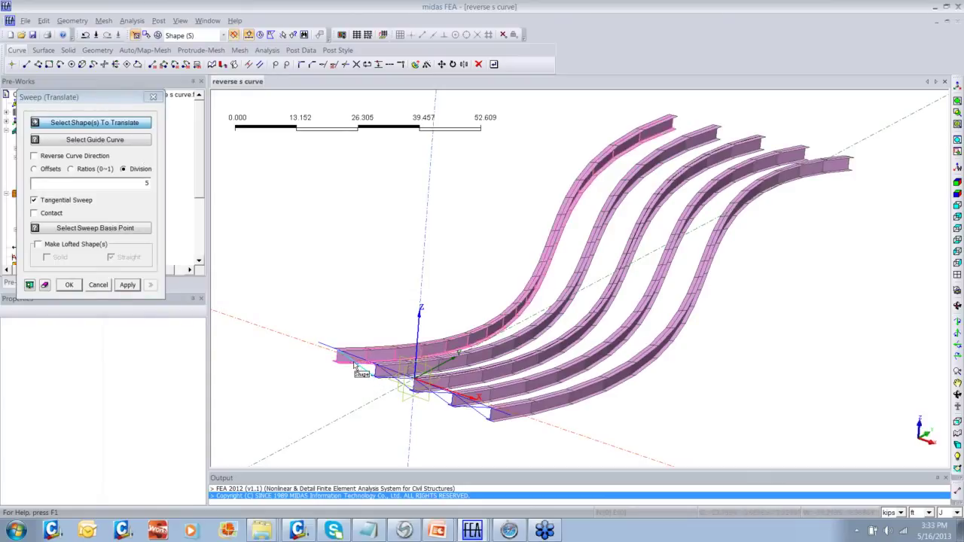
Step: Select the eight cross-bracing lines between the girder ends as the shapes to translate
{"action": "left_click", "coordinate": [353, 368]}
{"action": "left_click", "coordinate": [95, 123]}
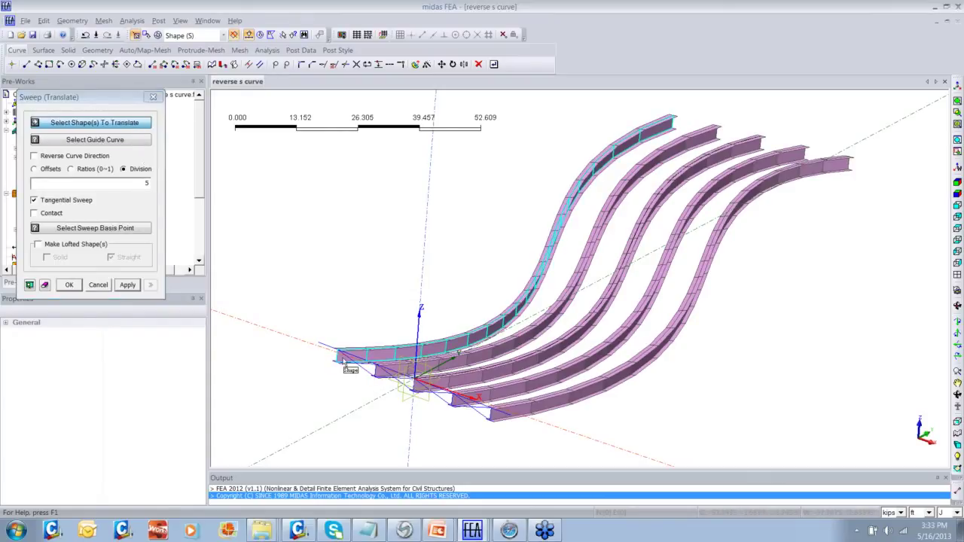
{"action": "middle_click_drag", "start_coordinate": [373, 377], "coordinate": [375, 402]}
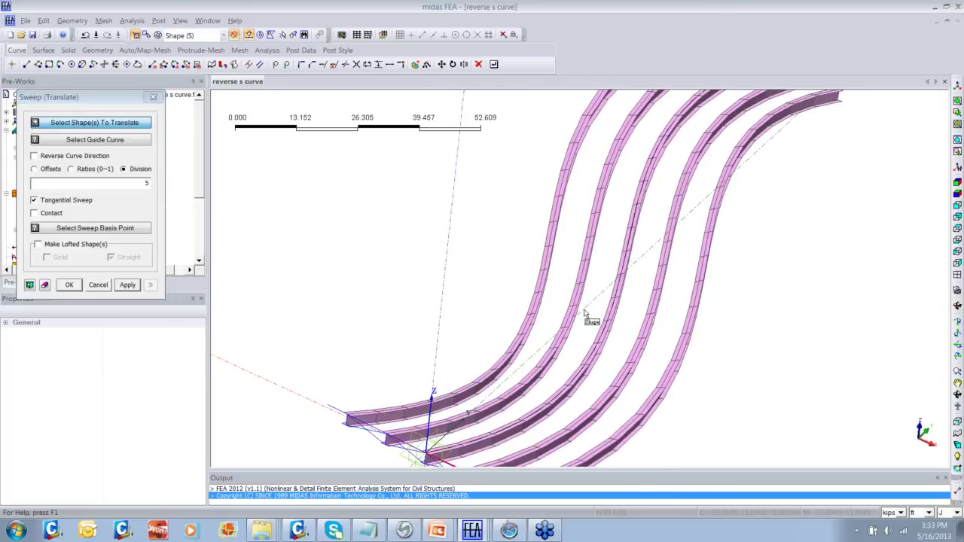
{"action": "middle_click_drag", "start_coordinate": [585, 315], "coordinate": [585, 232]}
{"action": "middle_click_drag", "start_coordinate": [411, 366], "coordinate": [400, 329]}
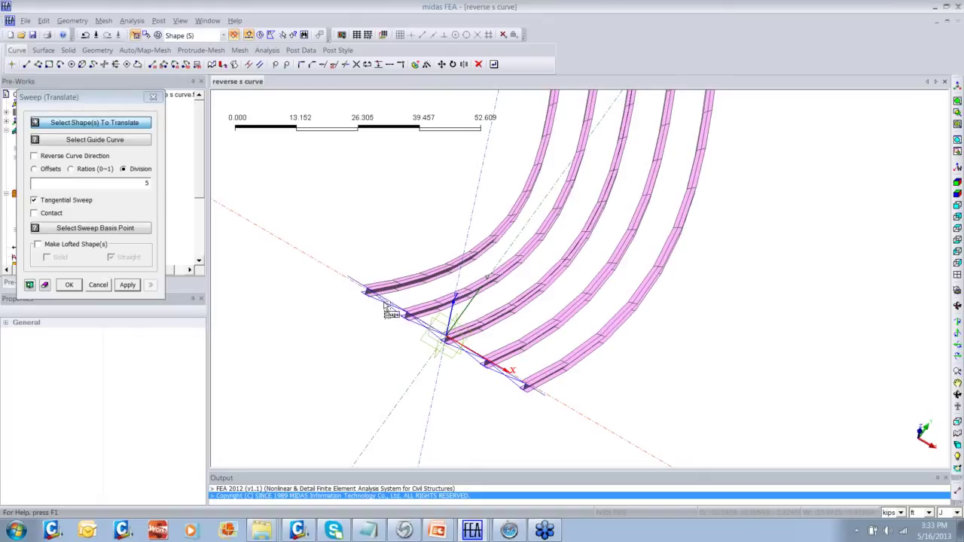
{"action": "left_click", "coordinate": [382, 304]}
{"action": "left_click", "coordinate": [383, 308]}
{"action": "left_click", "coordinate": [429, 335]}
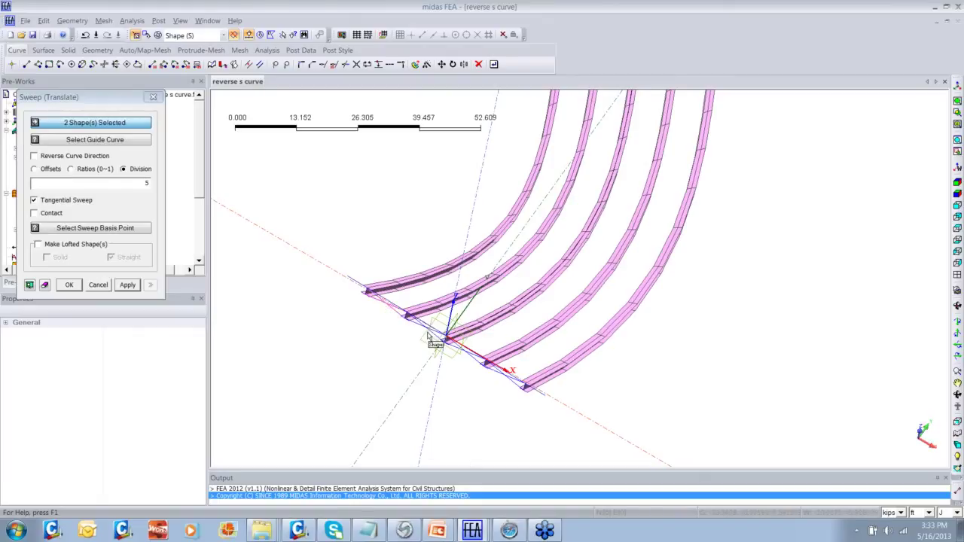
{"action": "left_click", "coordinate": [425, 329]}
{"action": "left_click", "coordinate": [459, 348]}
{"action": "left_click", "coordinate": [460, 351]}
{"action": "left_click", "coordinate": [501, 373]}
{"action": "left_click", "coordinate": [502, 376]}
{"action": "middle_click_drag", "start_coordinate": [521, 414], "coordinate": [662, 306]}
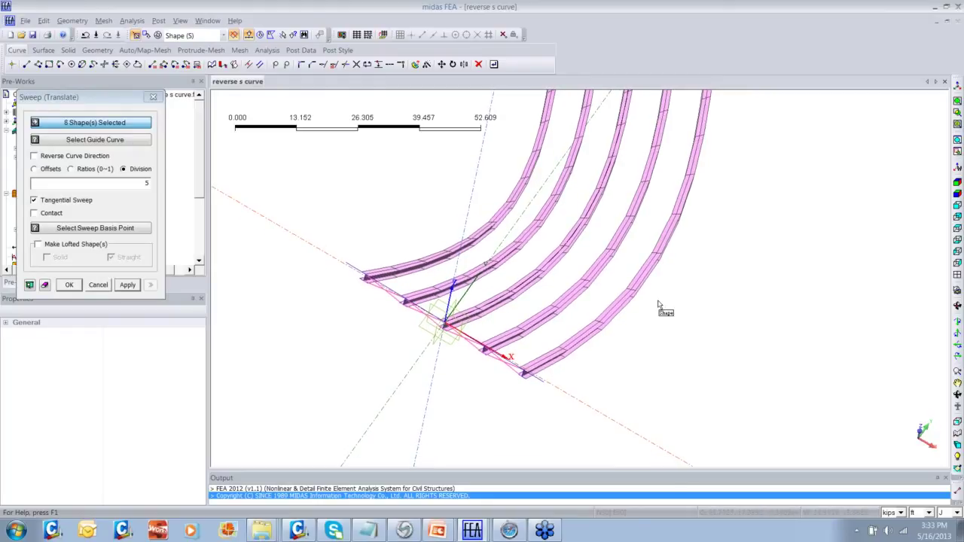
{"action": "left_click", "coordinate": [957, 85]}
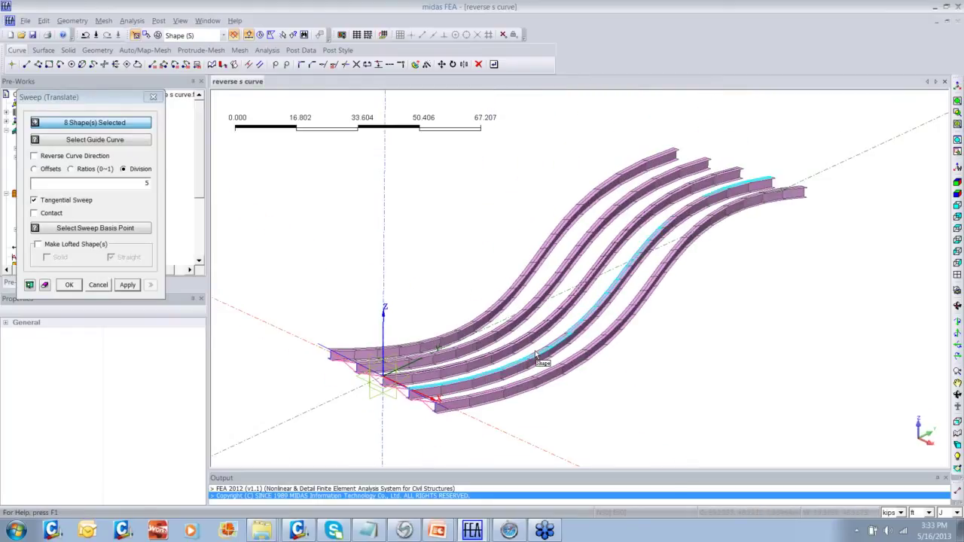
Step: Disable Tangential Sweep, set 20 divisions, and use the S-shaped curve along the middle girder as the guide for the cross-bracing sweep
{"action": "left_click", "coordinate": [66, 200]}
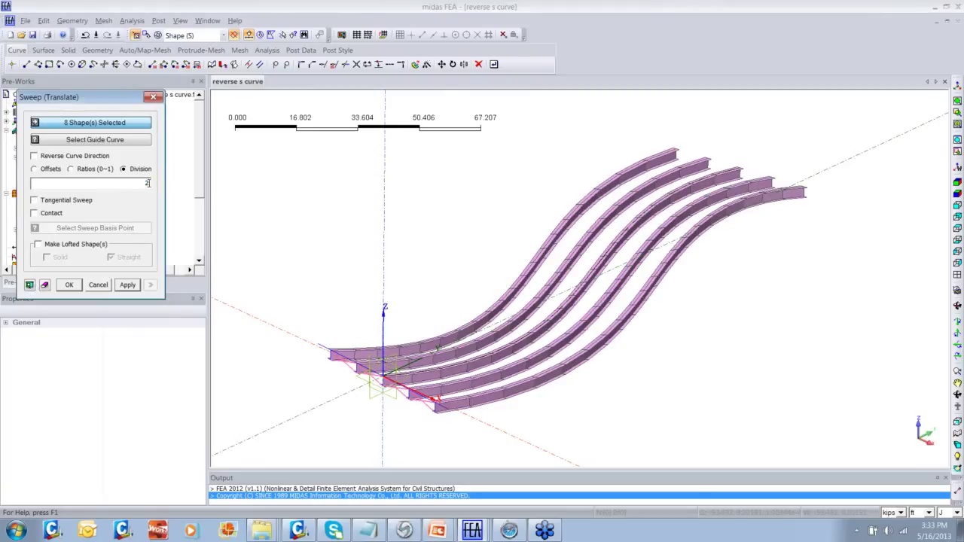
{"action": "left_click", "coordinate": [102, 140]}
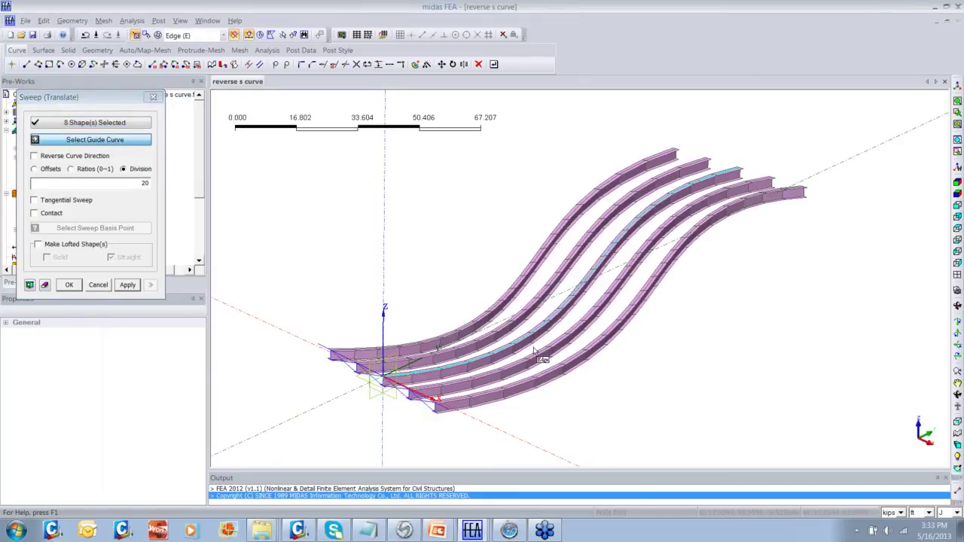
{"action": "middle_click_drag", "start_coordinate": [543, 353], "coordinate": [549, 337]}
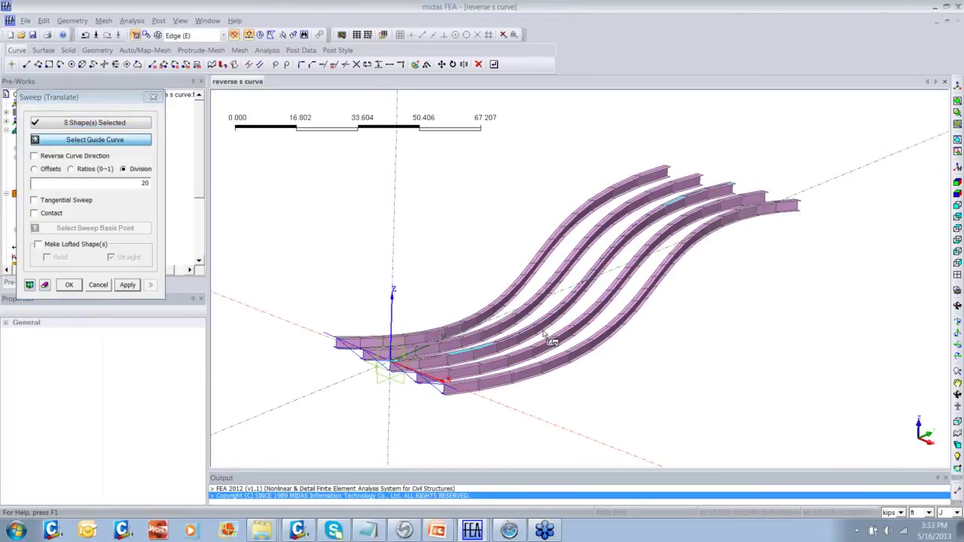
{"action": "left_click", "coordinate": [509, 348]}
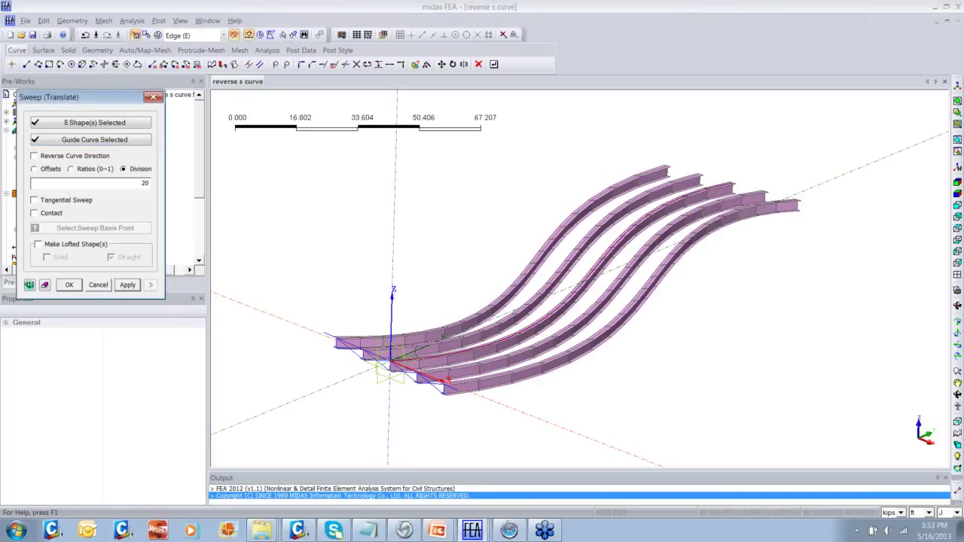
{"action": "mouse_move", "coordinate": [530, 300]}
{"action": "middle_mouse_down"}
{"action": "mouse_move", "coordinate": [569, 284]}
{"action": "mouse_move", "coordinate": [534, 289]}
{"action": "middle_mouse_up"}
{"action": "key", "text": "Return"}
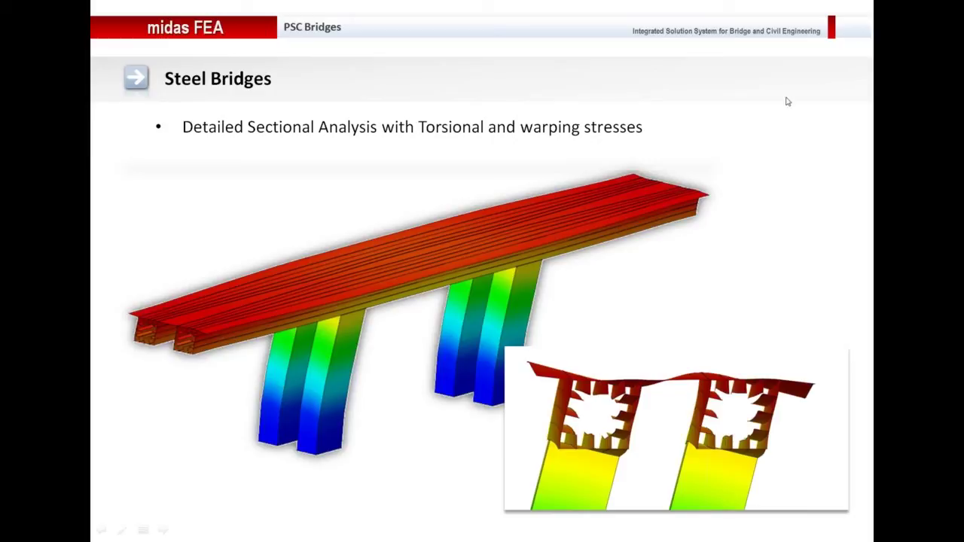
Step: Switch to the steel box bridge model in midas FEA and inspect its DXYZ displacement contour from several angles
{"action": "key", "text": "alt+Tab"}
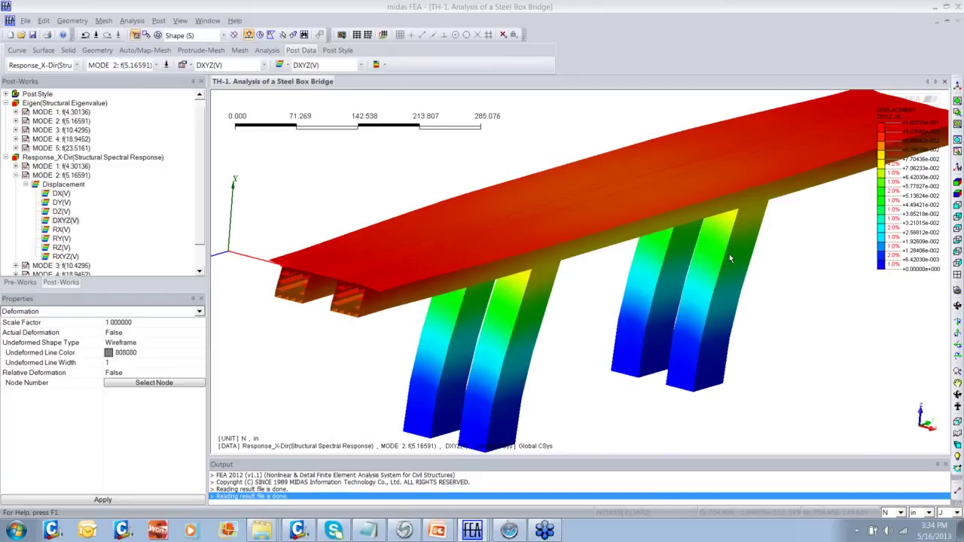
{"action": "middle_click_drag", "start_coordinate": [729, 254], "coordinate": [646, 292]}
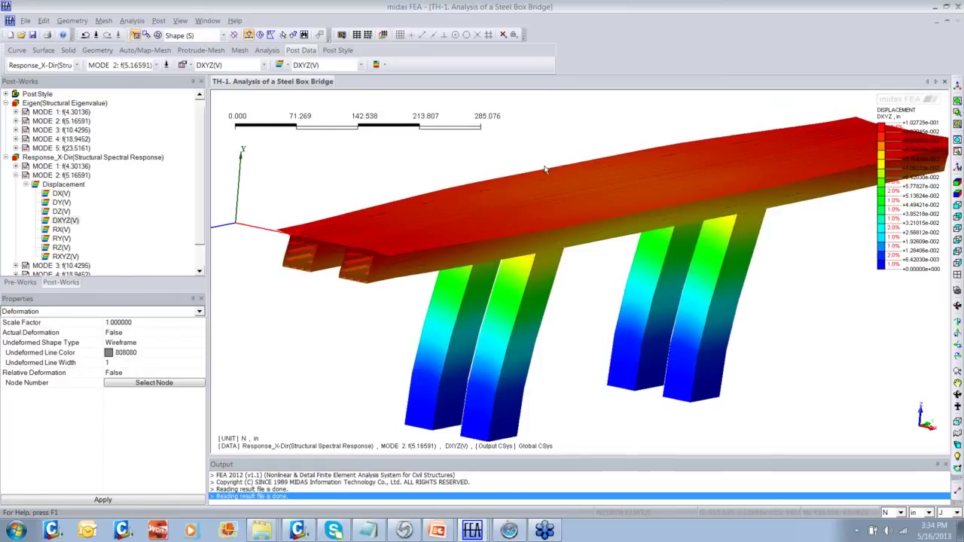
{"action": "middle_click_drag", "start_coordinate": [541, 174], "coordinate": [569, 171]}
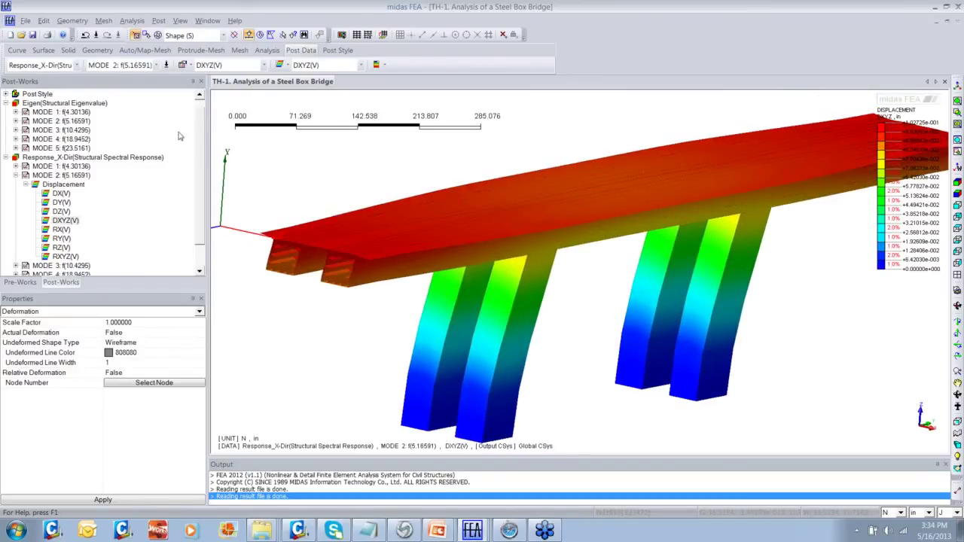
Step: Start a user-defined clipping plane on the displacement contour and preview the cut in the X and Y directions
{"action": "left_click", "coordinate": [335, 51]}
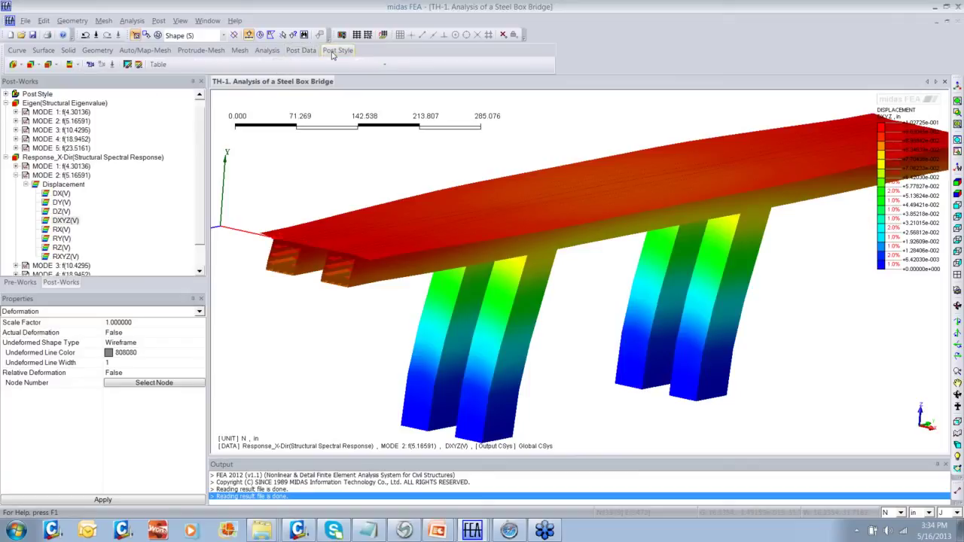
{"action": "left_click", "coordinate": [19, 66]}
{"action": "left_click", "coordinate": [31, 113]}
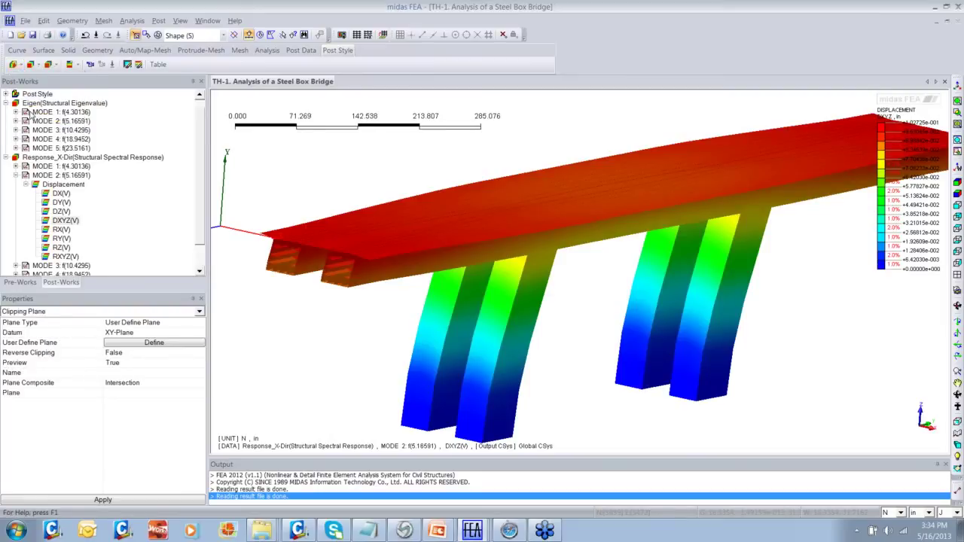
{"action": "left_click", "coordinate": [162, 352]}
{"action": "left_click", "coordinate": [175, 342]}
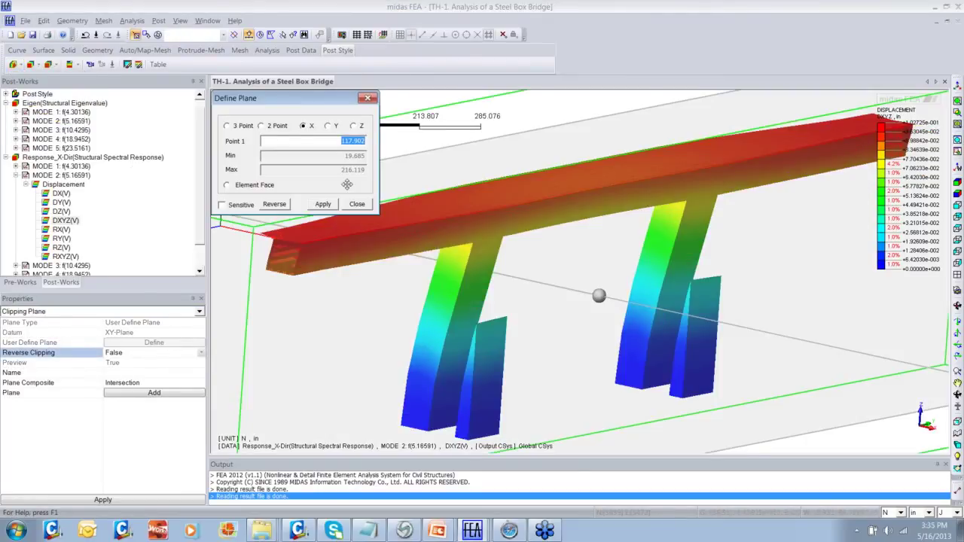
{"action": "left_click", "coordinate": [328, 126]}
{"action": "left_click", "coordinate": [537, 167]}
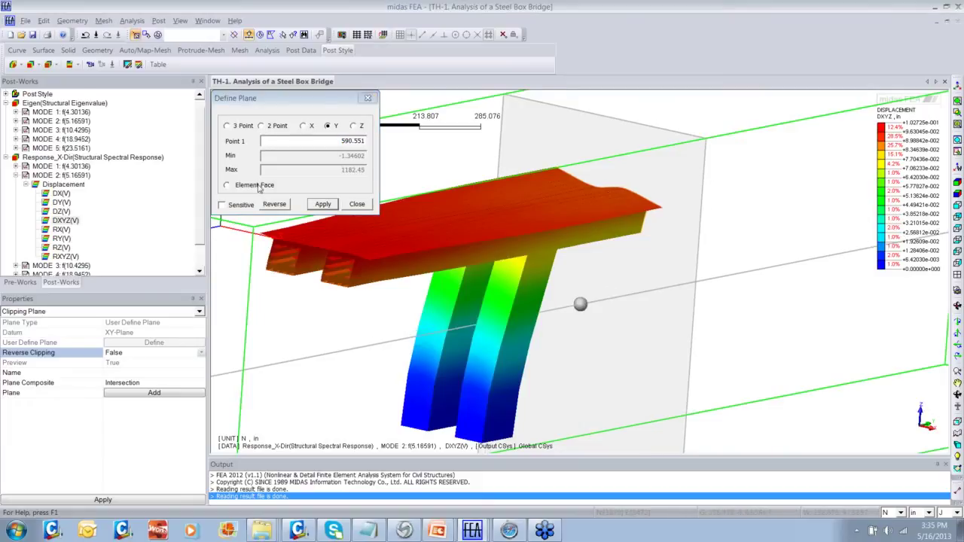
Step: Change the cut to a slice plane, compare X and Y slices, keep the Y slice at 590.551, and close the plane definition
{"action": "left_click", "coordinate": [20, 65]}
{"action": "left_click", "coordinate": [25, 102]}
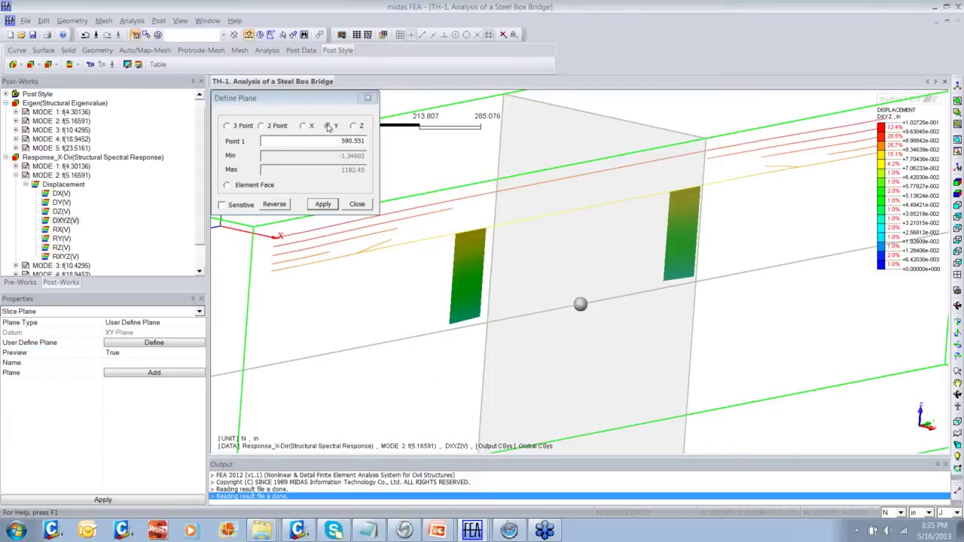
{"action": "left_click", "coordinate": [303, 125]}
{"action": "left_click", "coordinate": [328, 126]}
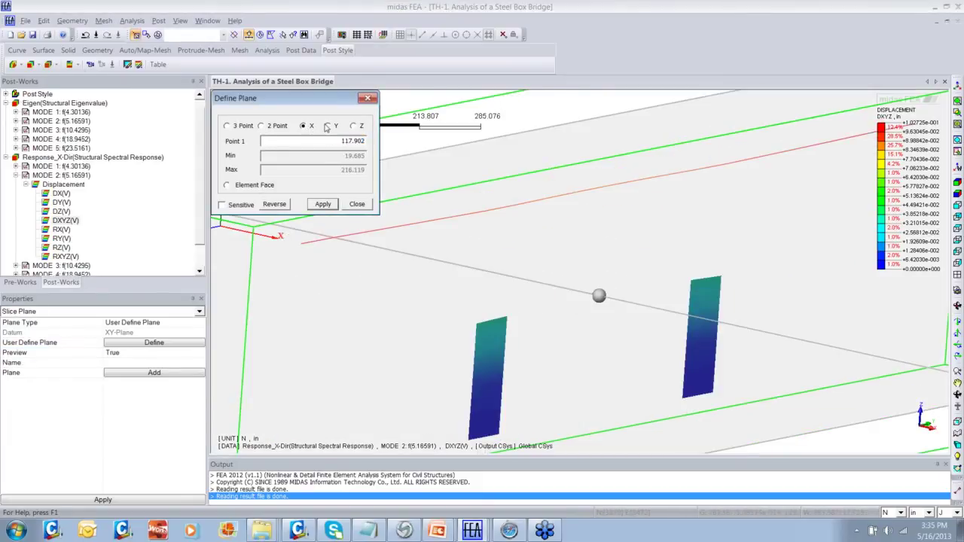
{"action": "left_click_drag", "start_coordinate": [619, 205], "coordinate": [517, 234]}
{"action": "scroll", "coordinate": [581, 204], "scroll_direction": "up", "scroll_amount": 1}
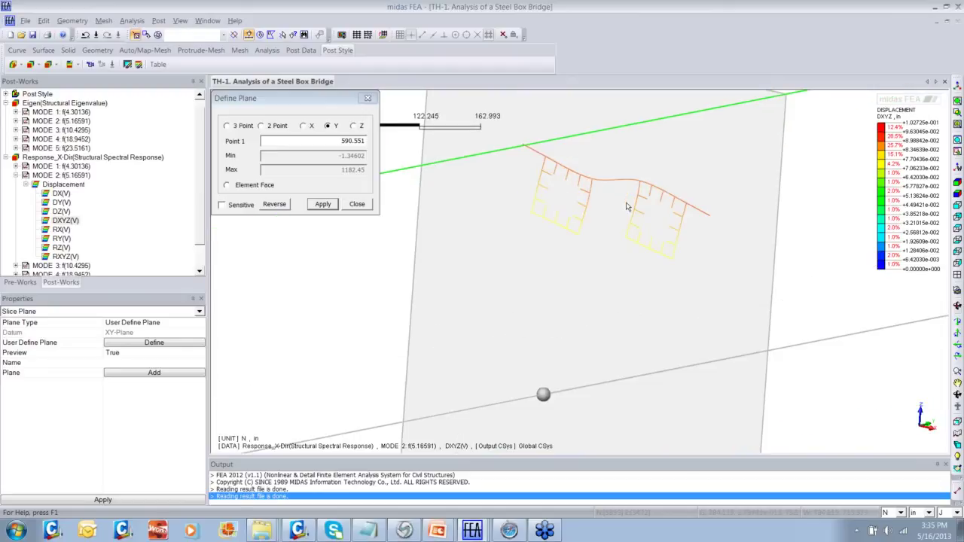
{"action": "scroll", "coordinate": [623, 229], "scroll_direction": "up", "scroll_amount": 2}
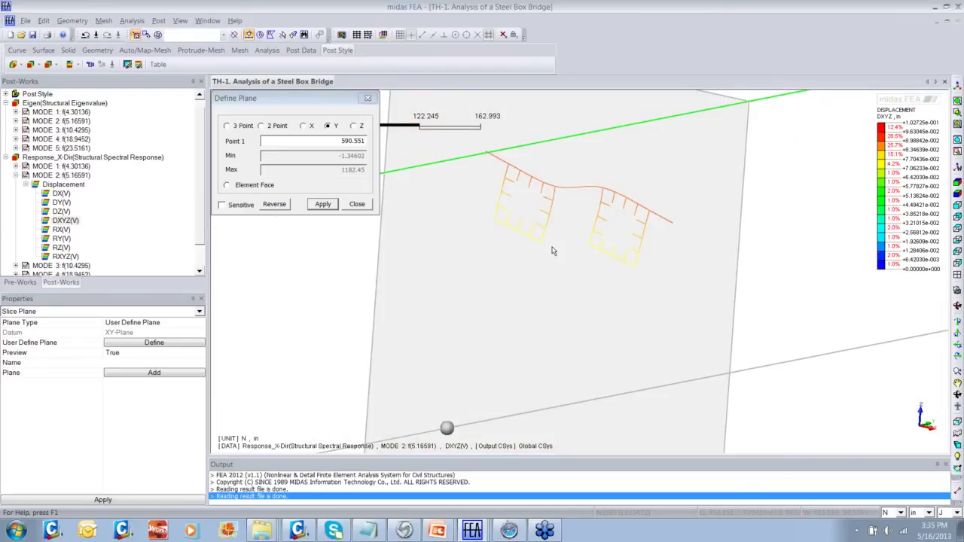
{"action": "left_click_drag", "start_coordinate": [559, 249], "coordinate": [673, 210]}
{"action": "middle_click_drag", "start_coordinate": [654, 223], "coordinate": [571, 252]}
{"action": "left_click", "coordinate": [368, 99]}
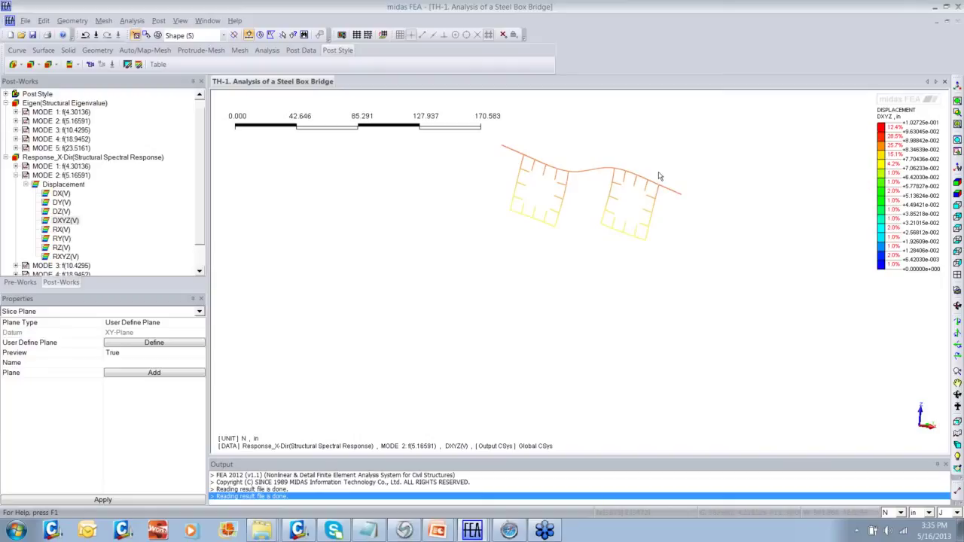
Step: Switch to the presentation and advance to the slide on steel bridge connections, gusset plates, and fatigue analysis
{"action": "key", "text": "alt+Tab"}
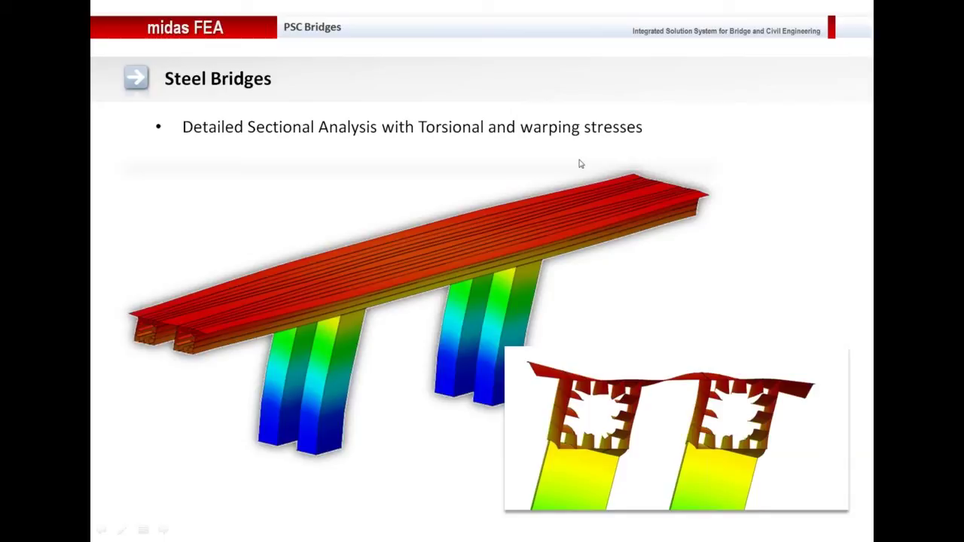
{"action": "left_click", "coordinate": [579, 159]}
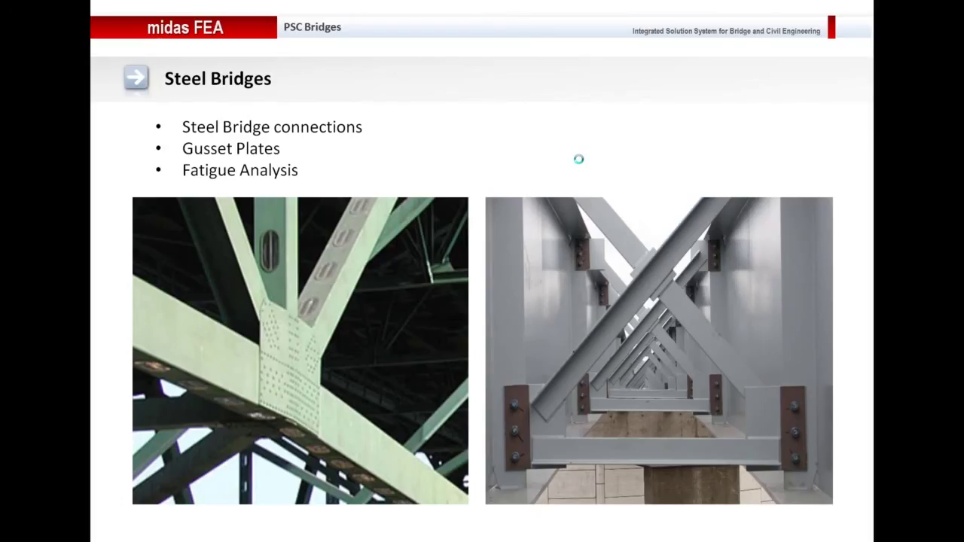